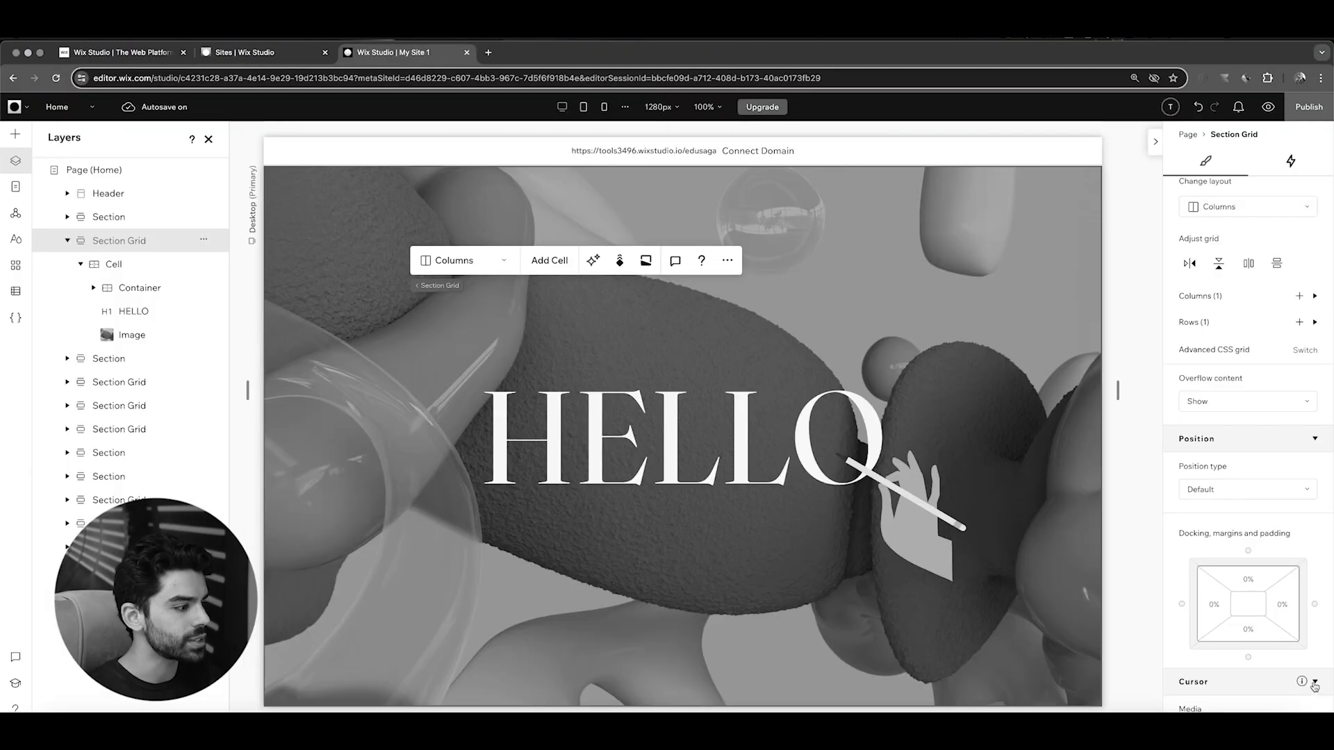
# Leave the HELLO demo for the Sites dashboard listing My Site 1 and Futureofdelivery12
pyautogui.scroll(-3, 1244, 387)
pyautogui.click(1244, 644)
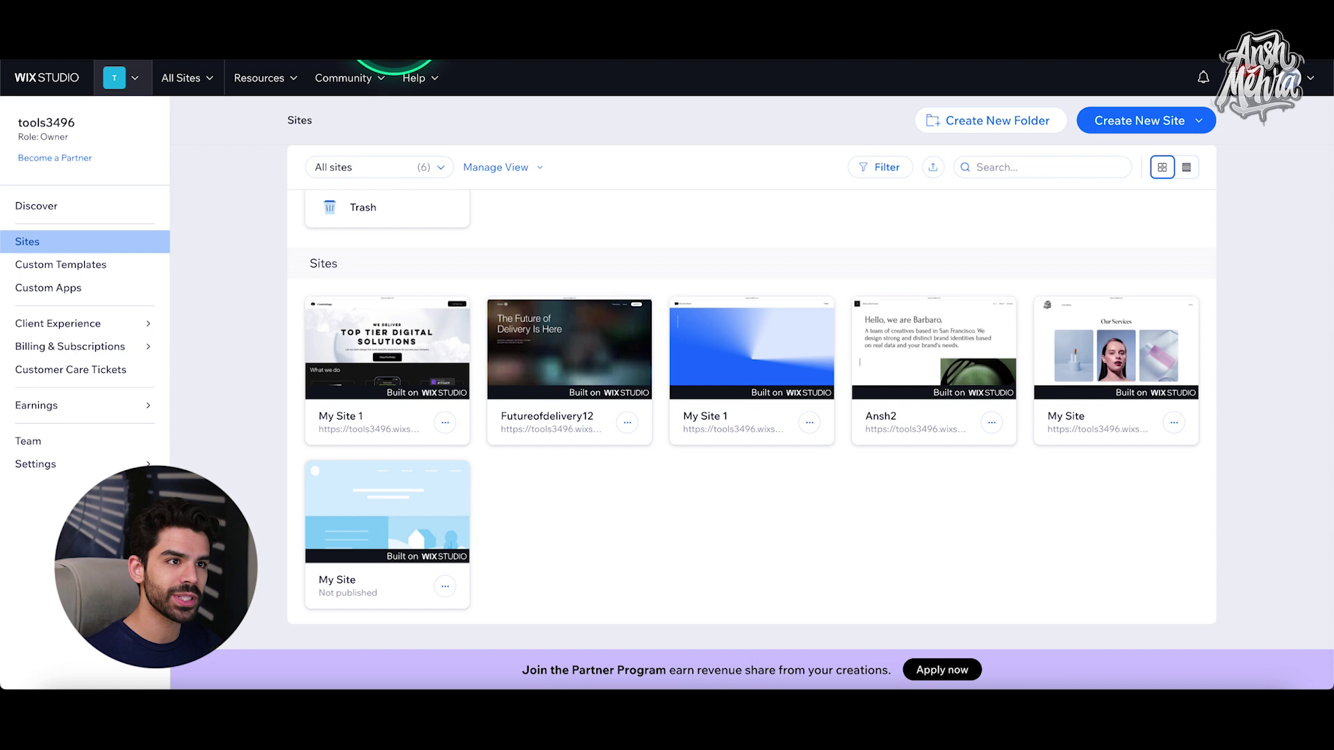
# Open My Site 1 in the editor and preview its Top Tier Digital Solutions home page at desktop size
pyautogui.click(406, 17)
pyautogui.moveTo(631, 243); pyautogui.dragTo(631, 248)
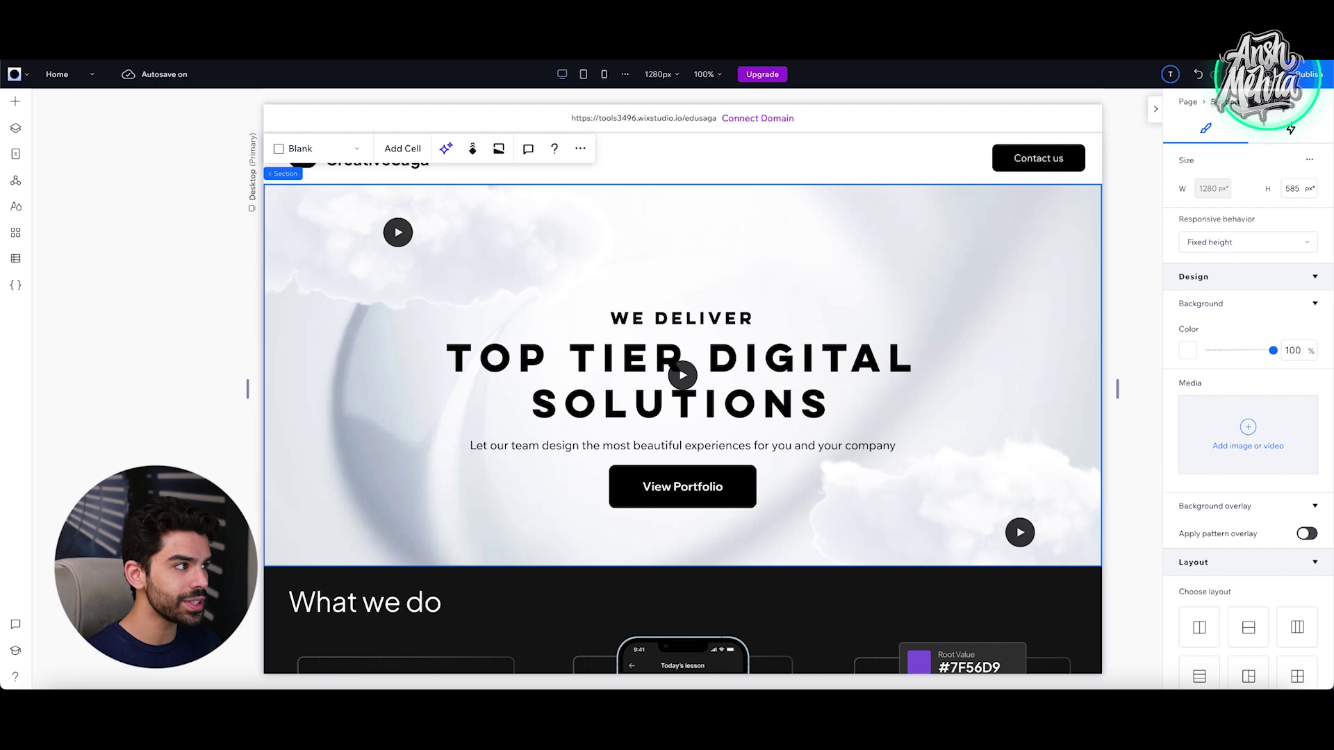
pyautogui.click(1250, 73)
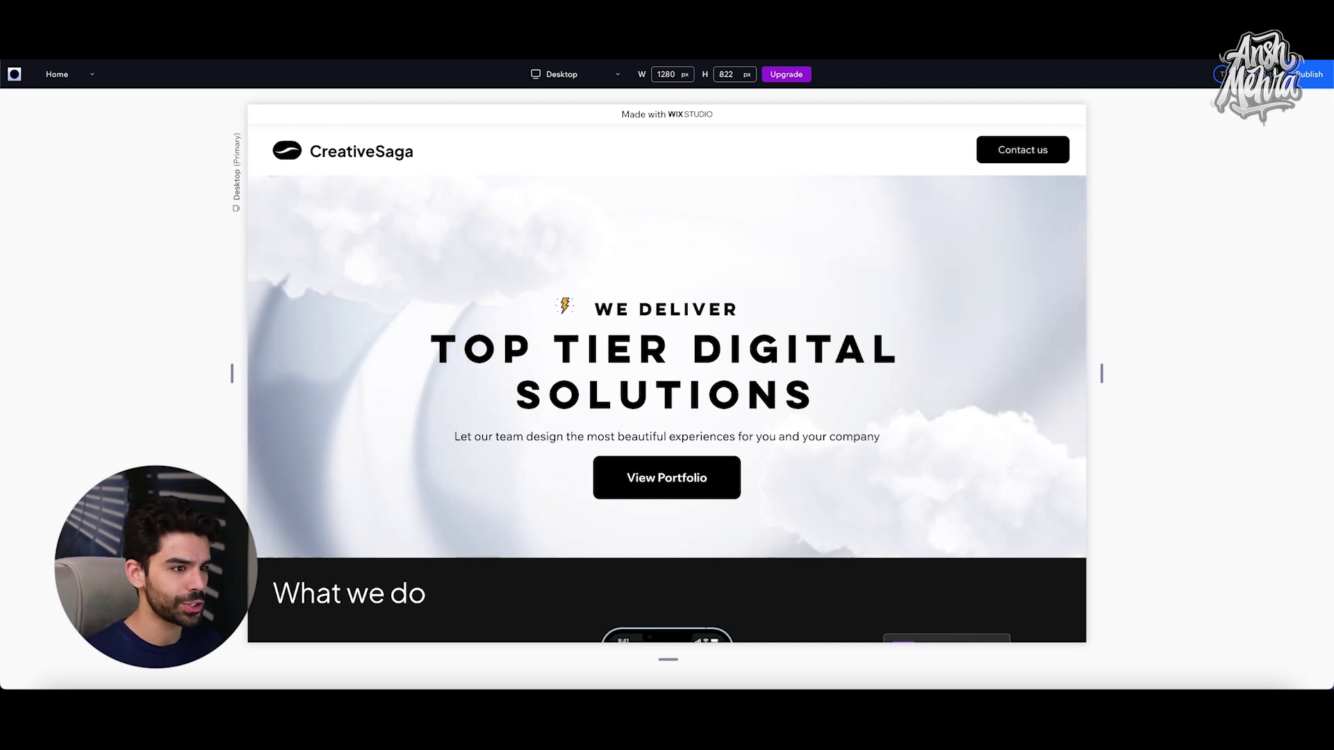
pyautogui.scroll(-2, 690, 343)
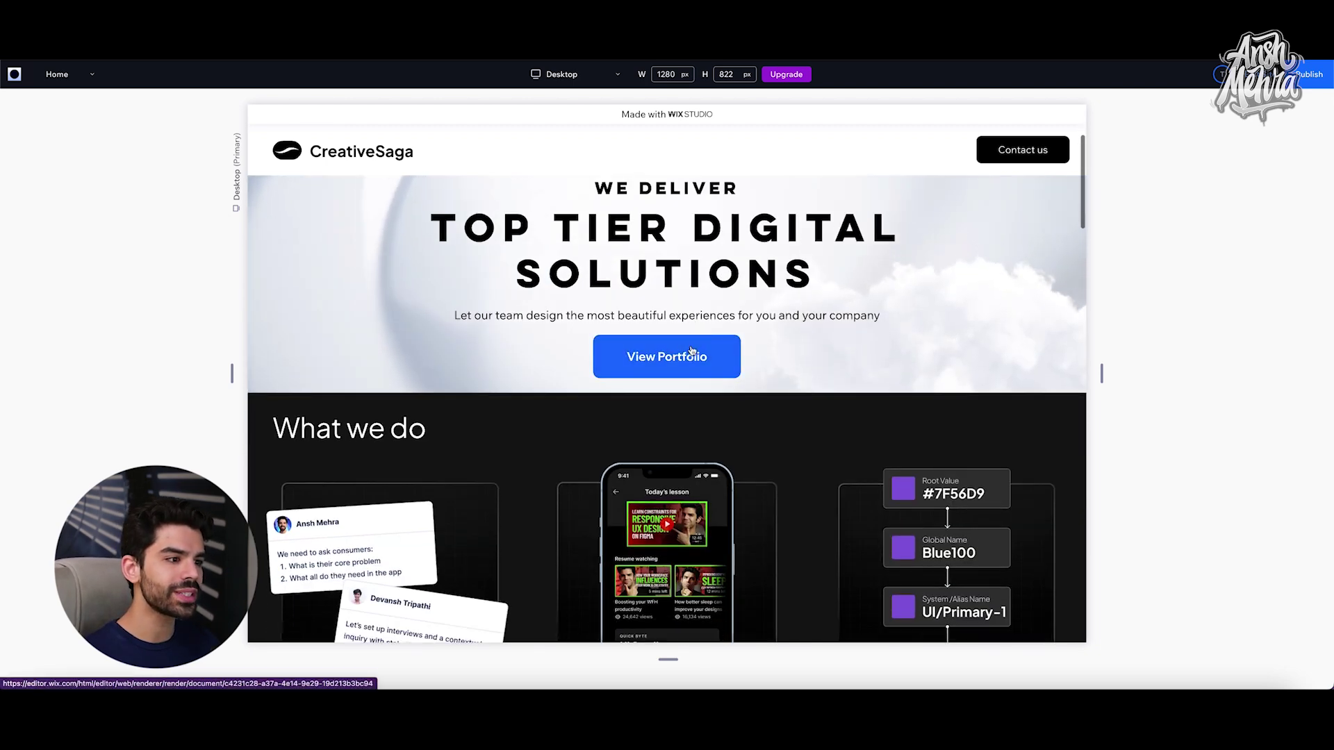
pyautogui.scroll(2, 691, 351)
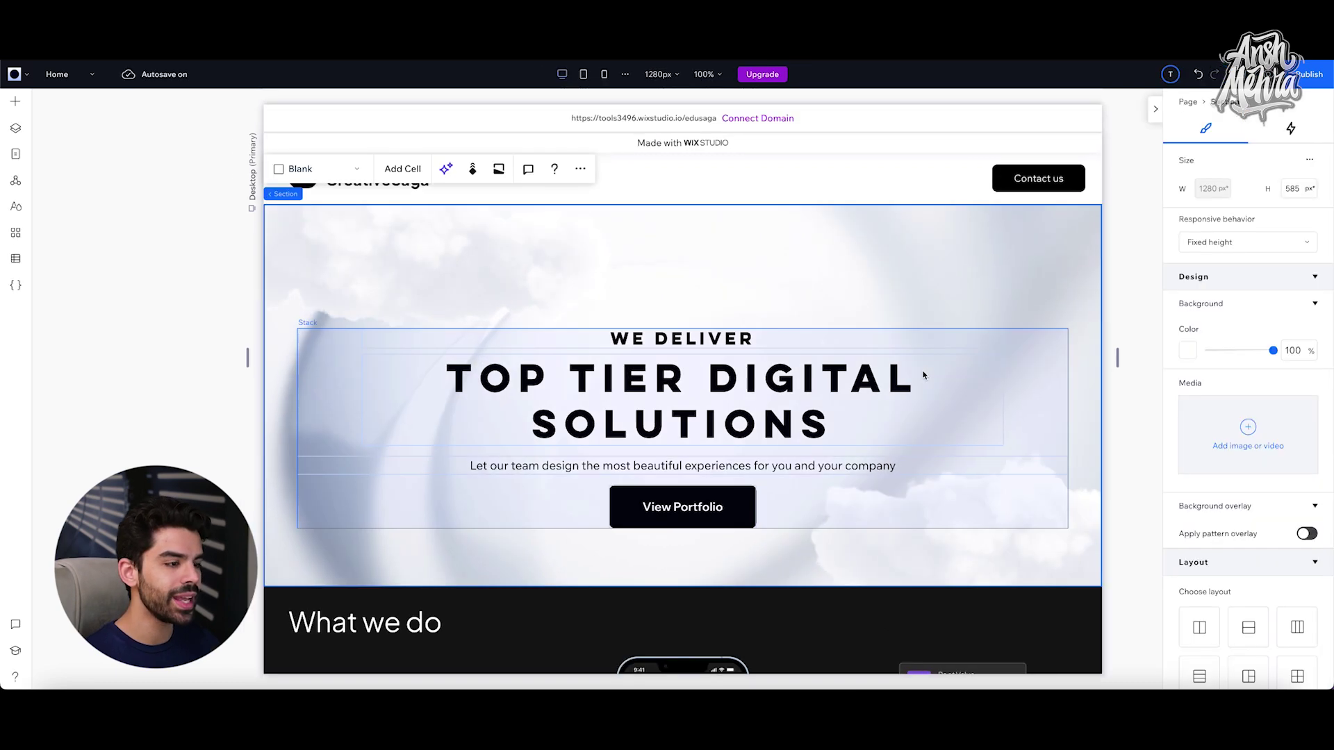
# Add a new section below the hero using the HELLO template from Sections > Welcome
pyautogui.scroll(-2, 917, 376)
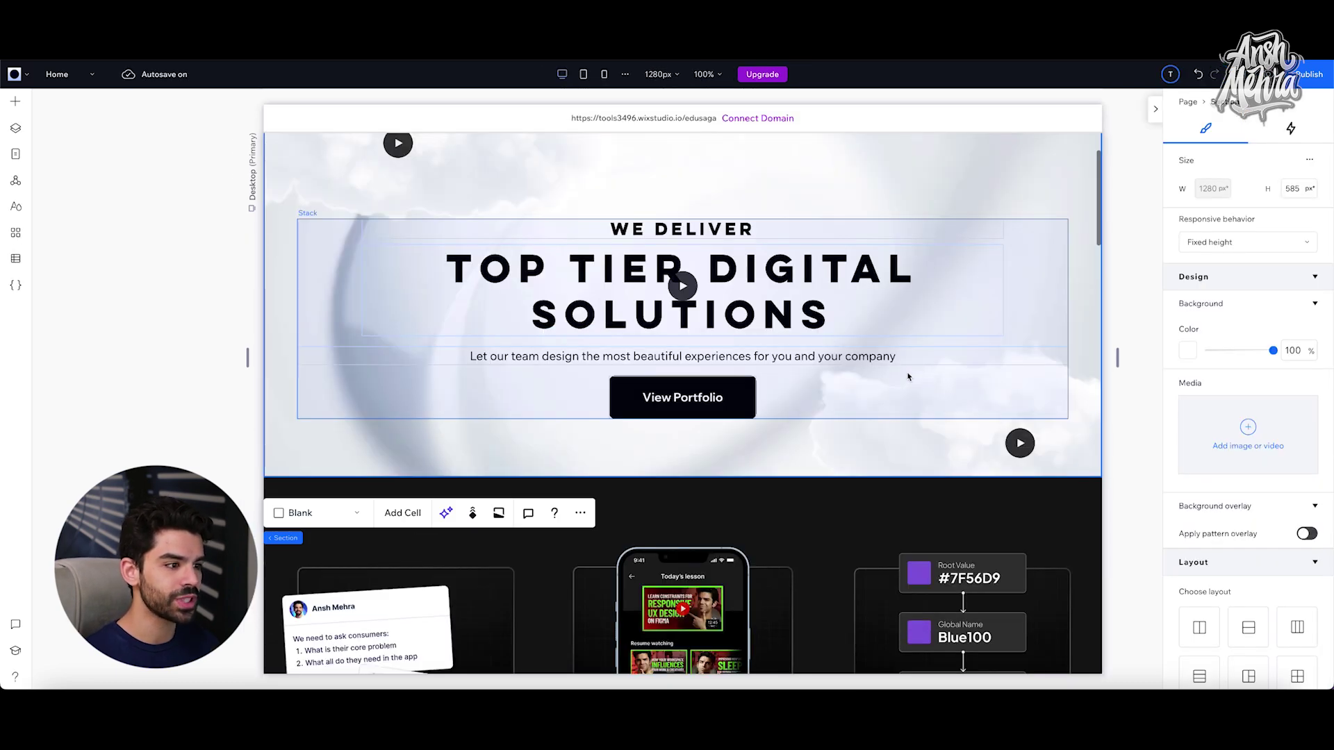
pyautogui.scroll(-2, 908, 377)
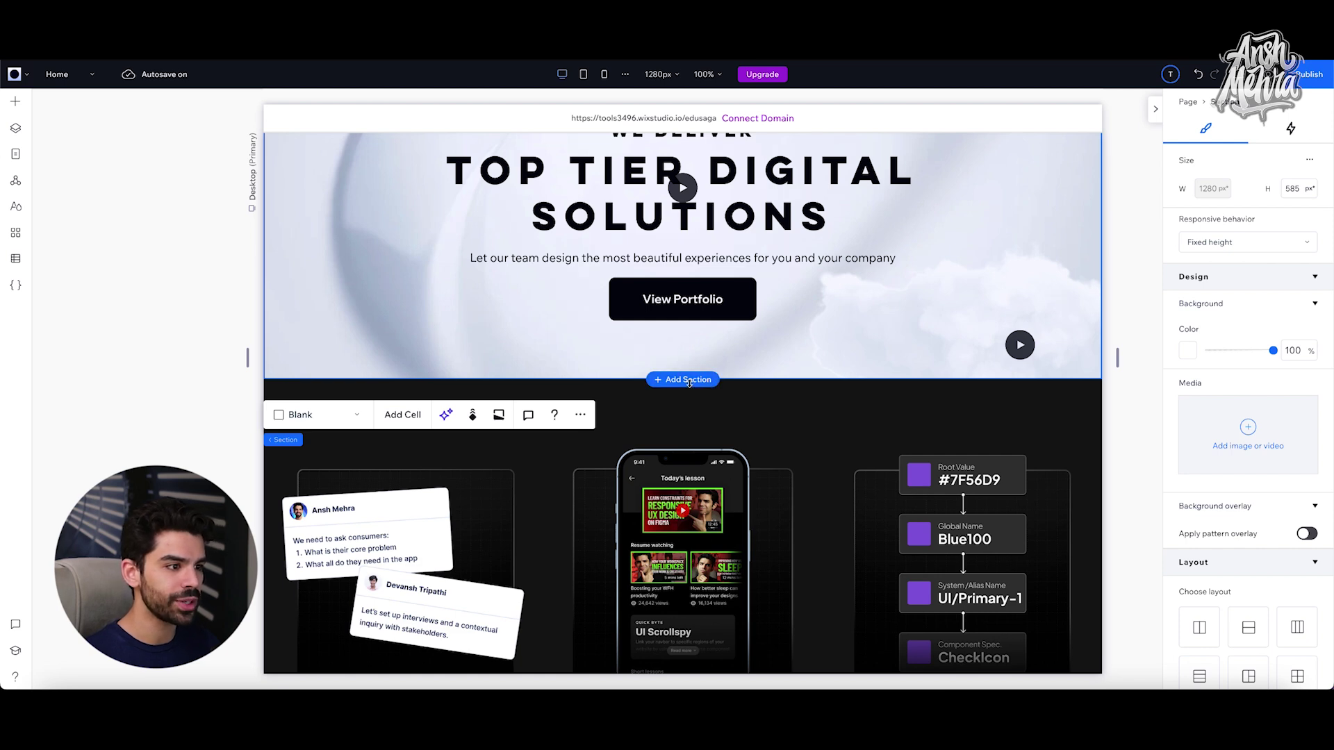
pyautogui.click(689, 380)
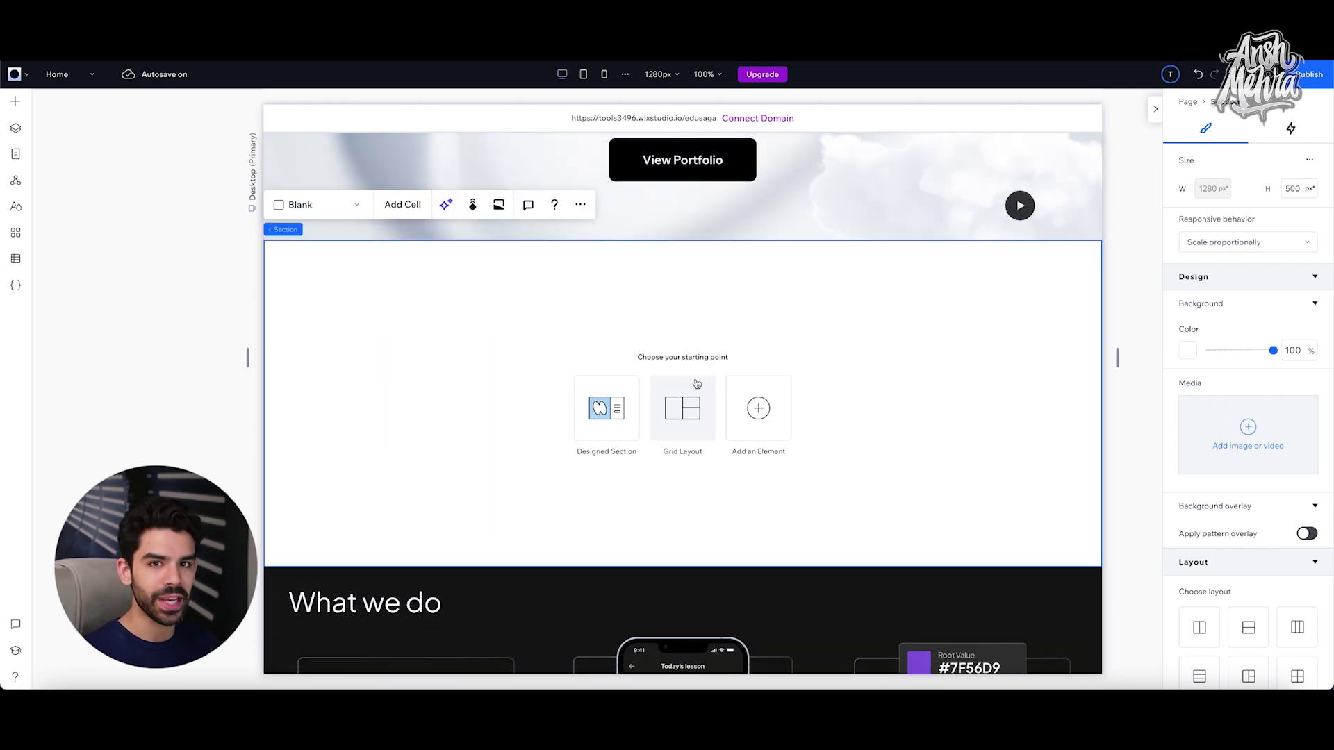
pyautogui.click(762, 412)
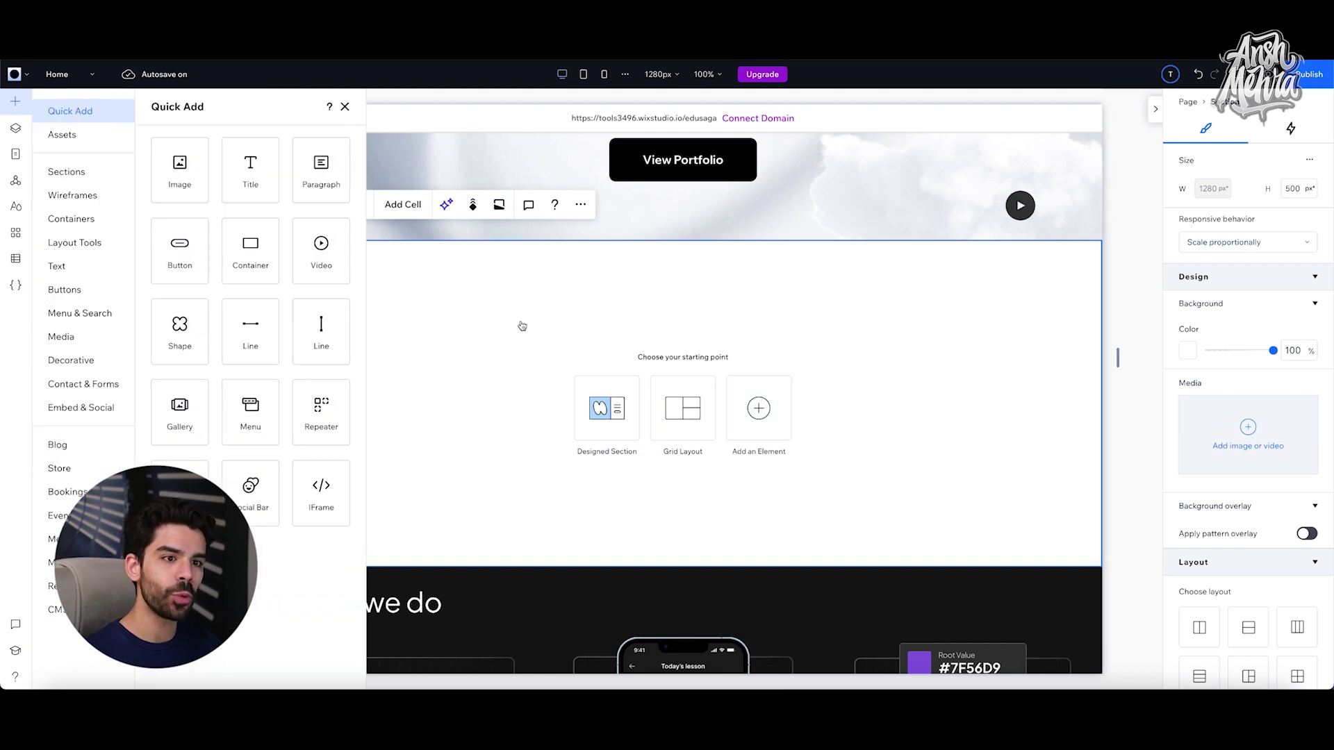
pyautogui.click(63, 175)
pyautogui.scroll(-10, 383, 316)
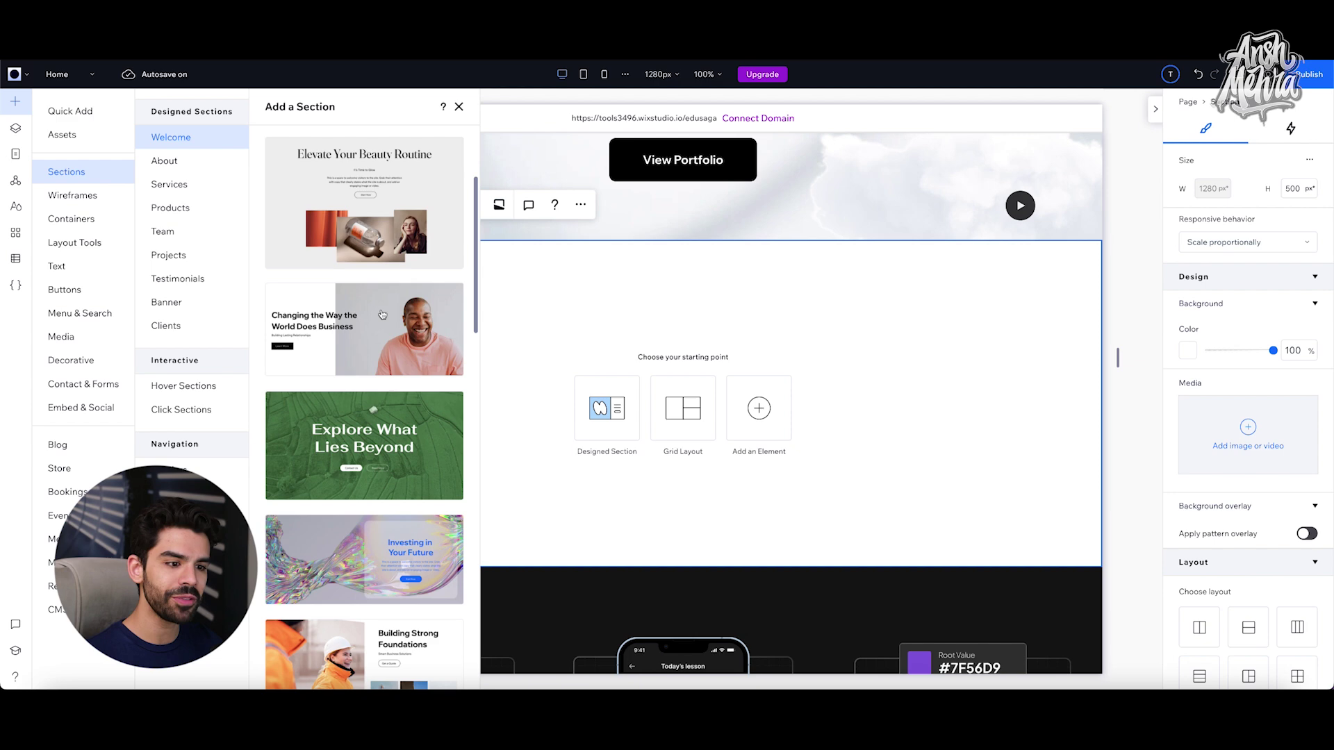
pyautogui.scroll(-6, 383, 314)
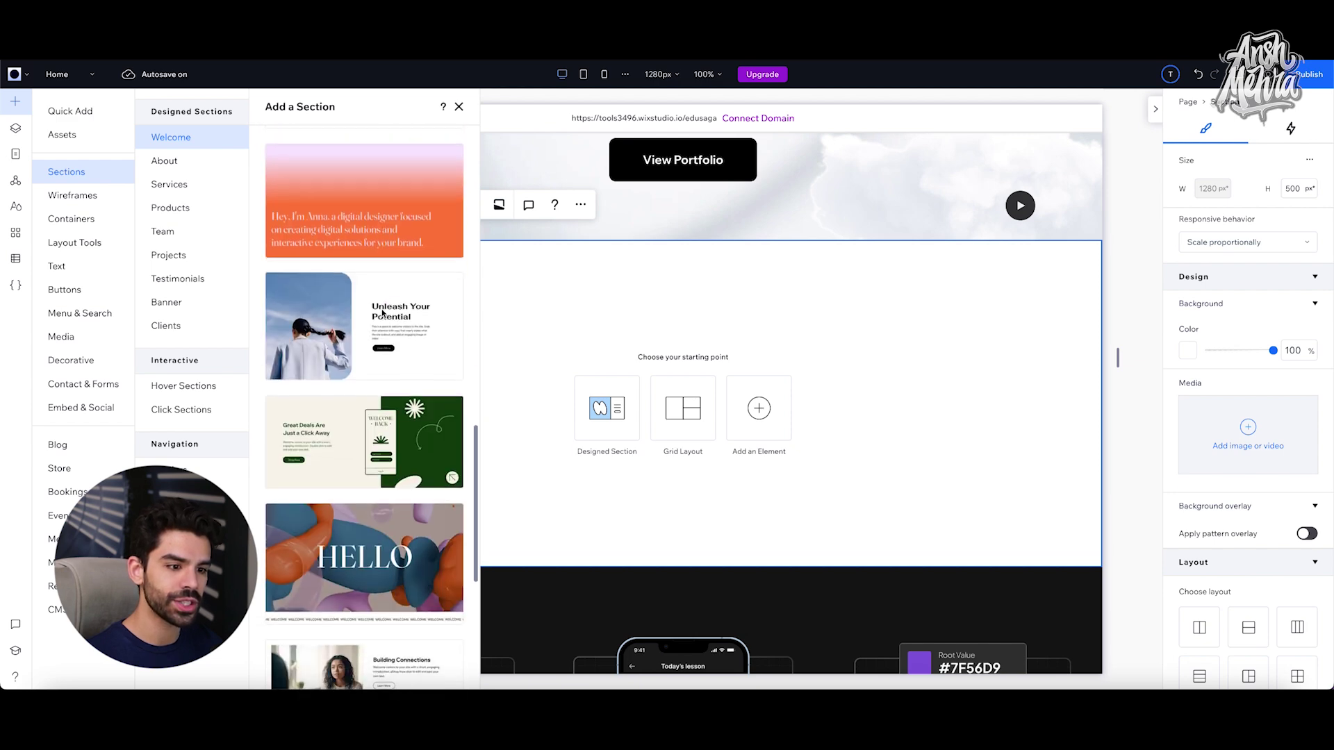
pyautogui.click(369, 358)
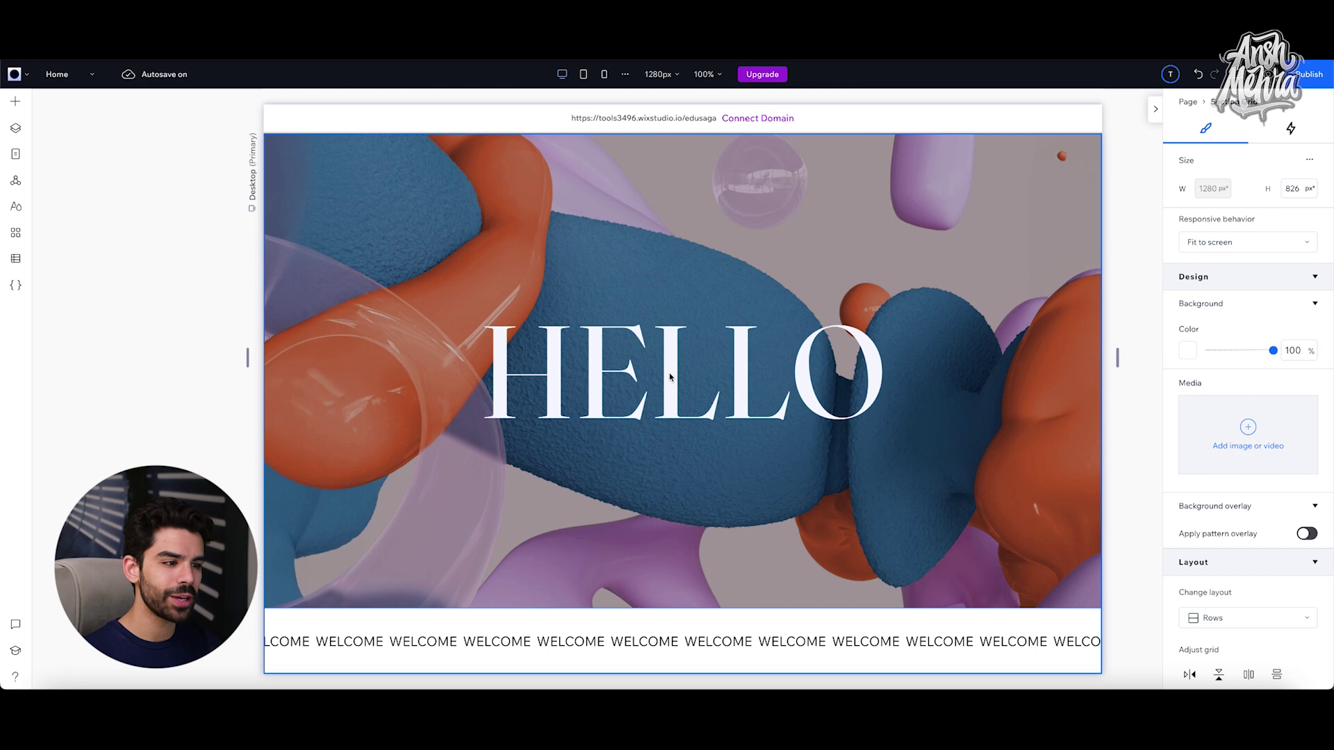
# In Layers, delete the Section Grid cell holding the WELCOME text strip
pyautogui.click(13, 131)
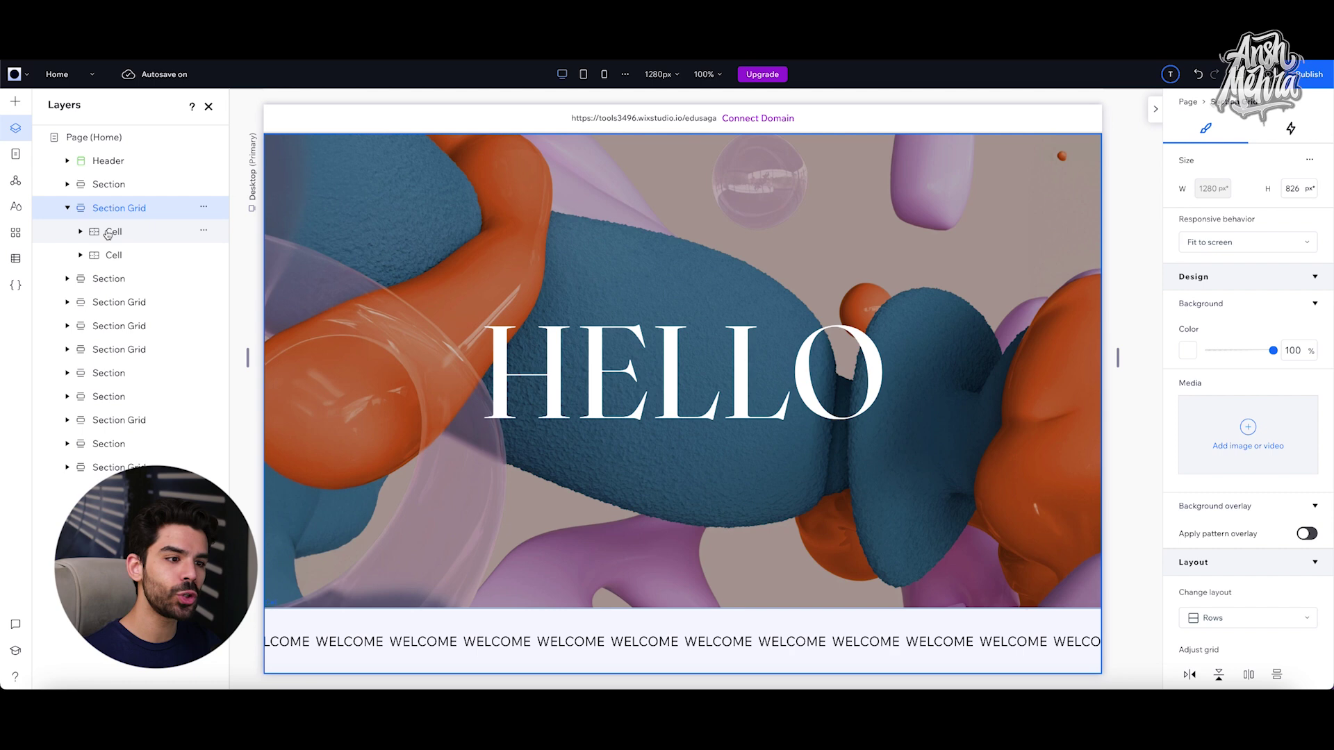
pyautogui.click(107, 235)
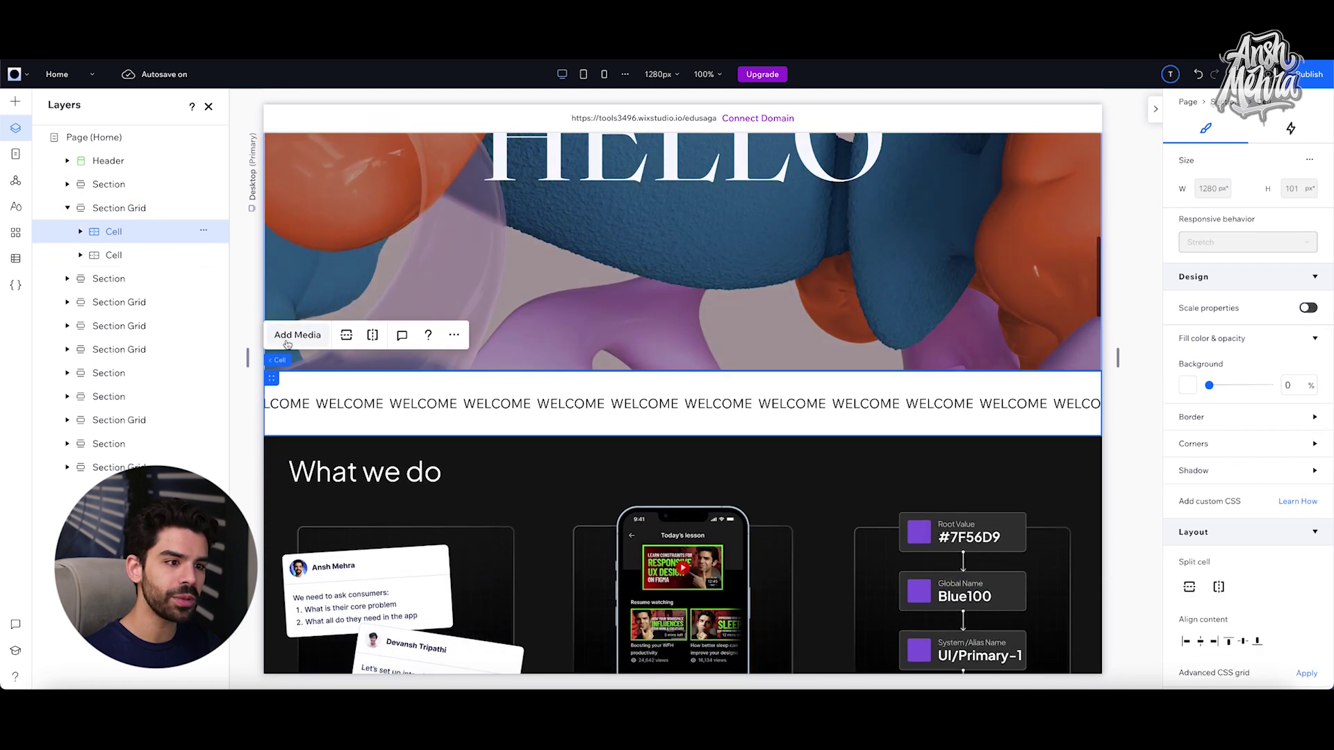
pyautogui.click(115, 255)
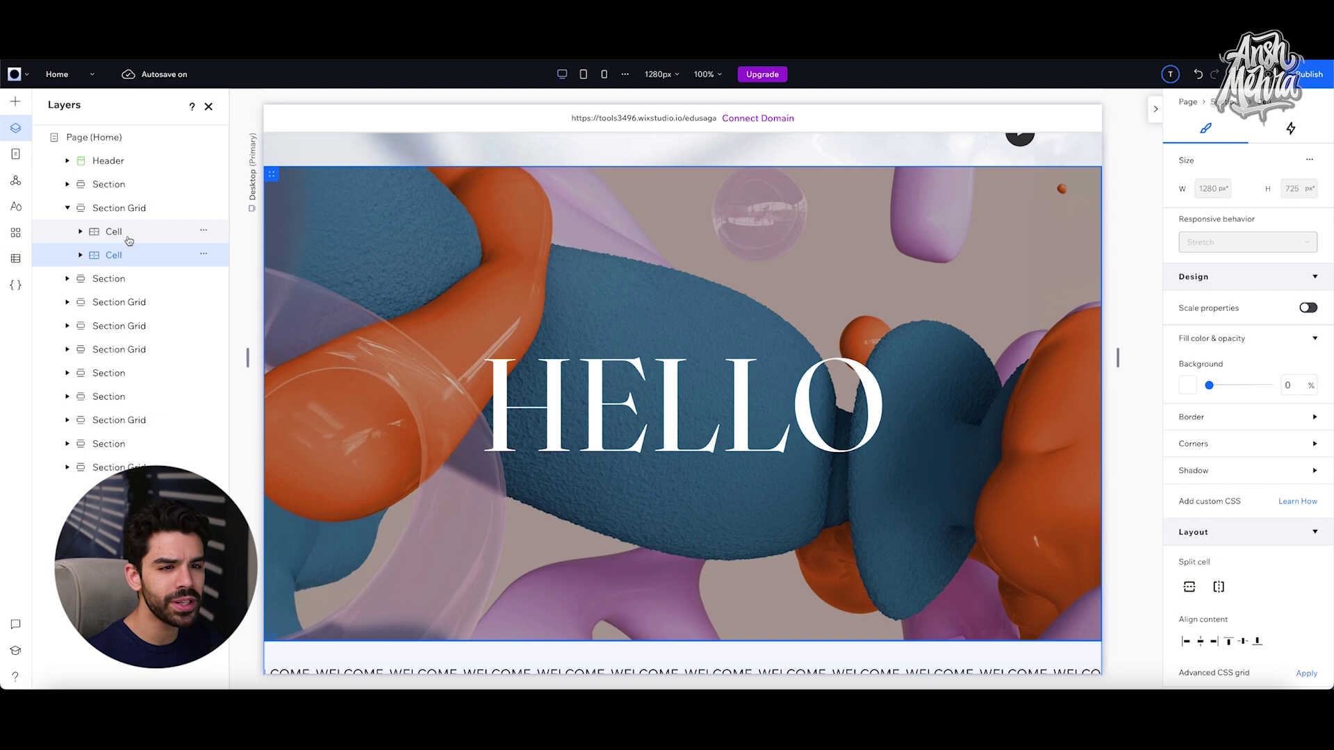
pyautogui.click(128, 236)
pyautogui.click(204, 230)
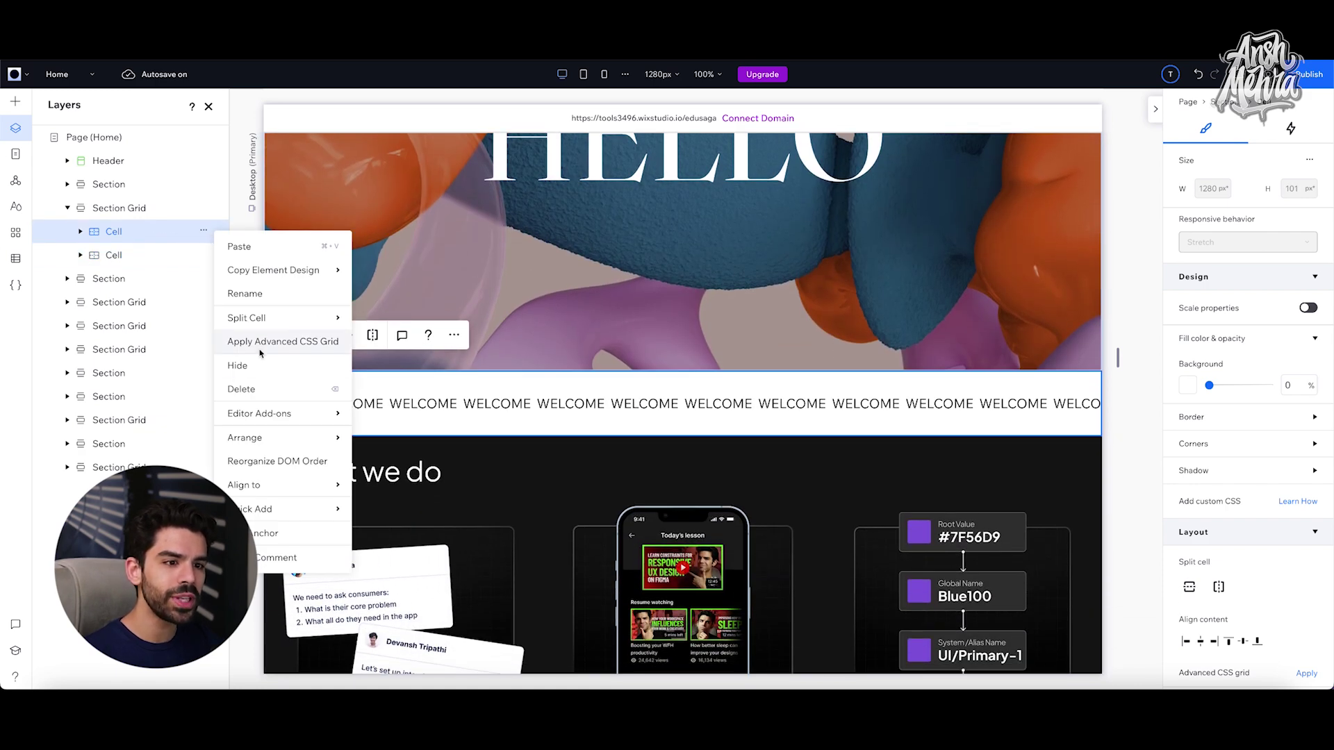
pyautogui.click(240, 389)
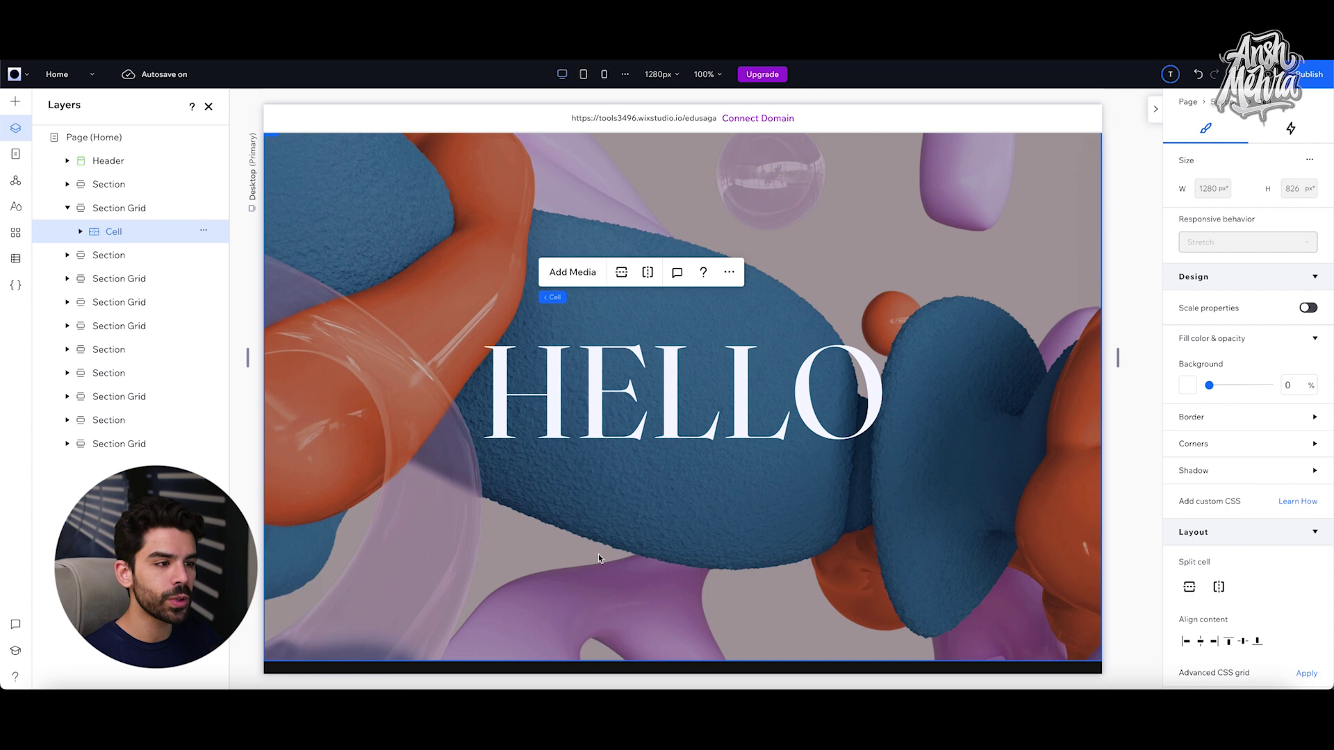
# Add a container to the HELLO cell, place it below-right of HELLO, and add media
pyautogui.rightClick(133, 234)
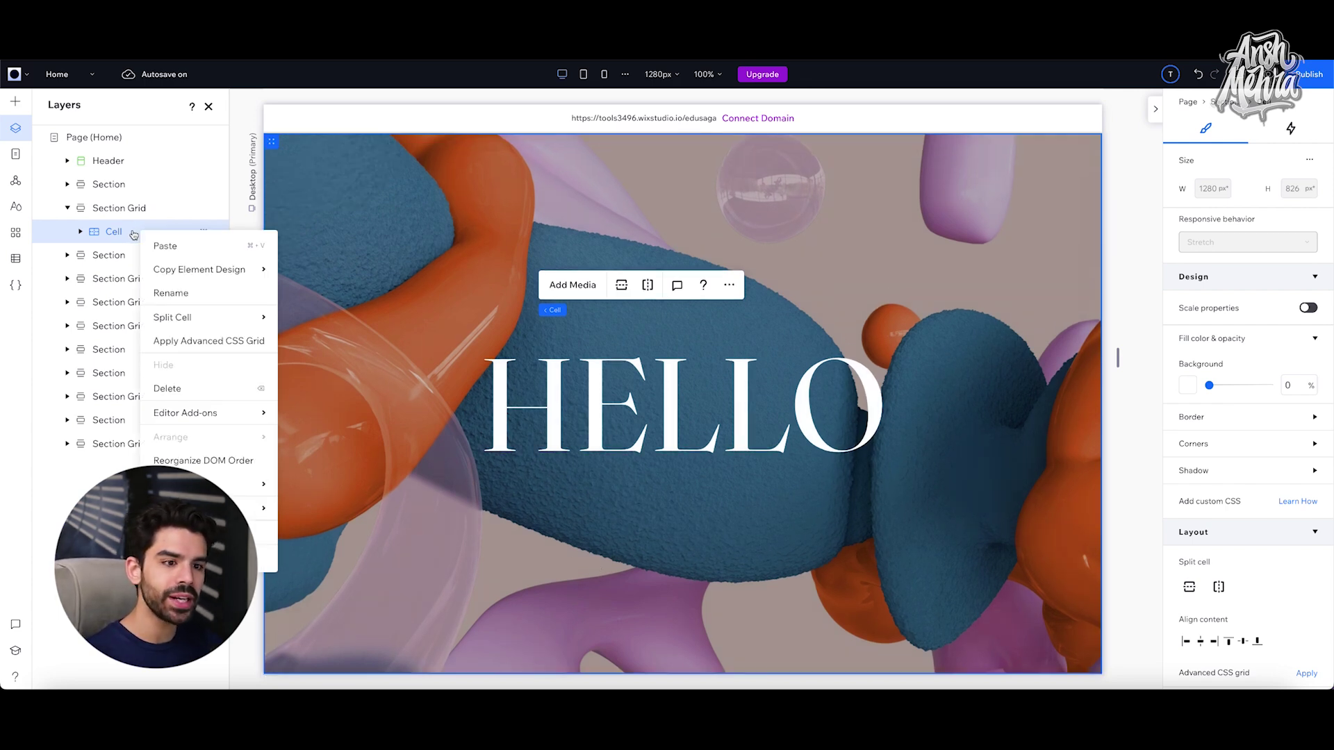
pyautogui.moveTo(247, 518)
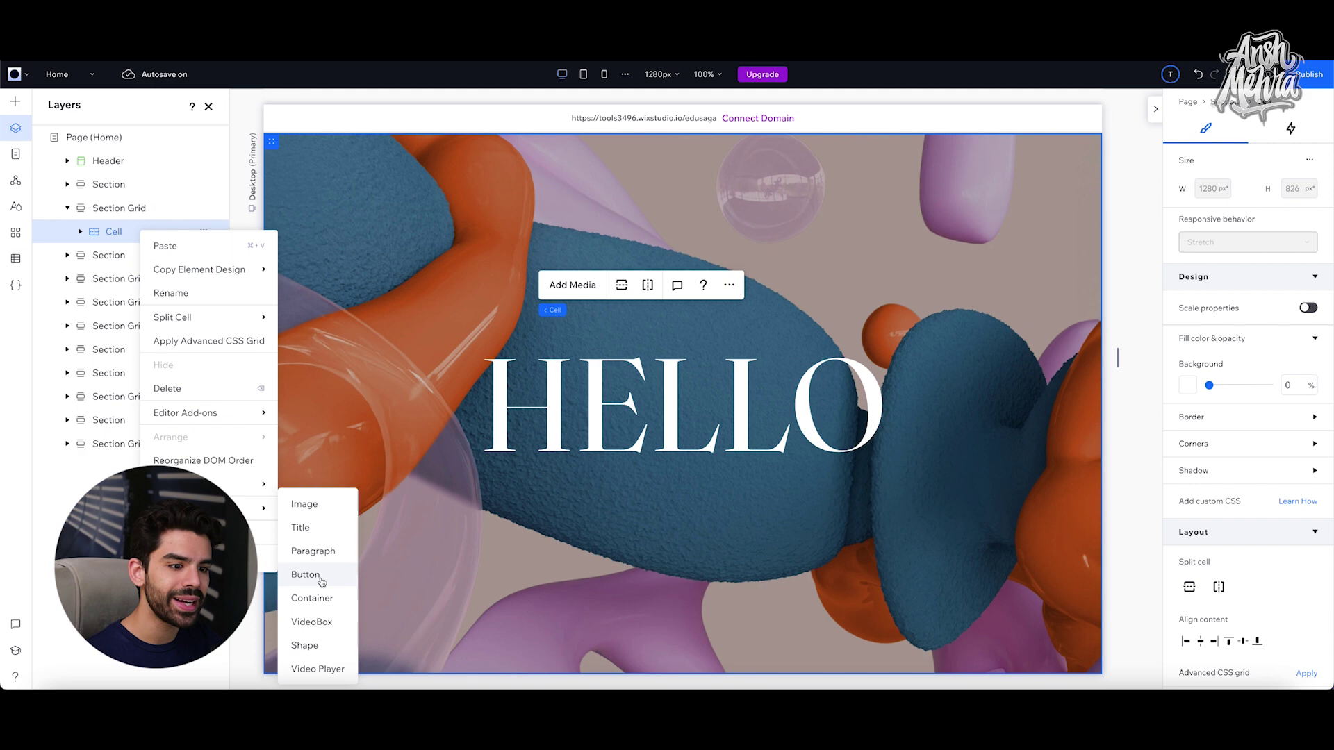
pyautogui.click(321, 601)
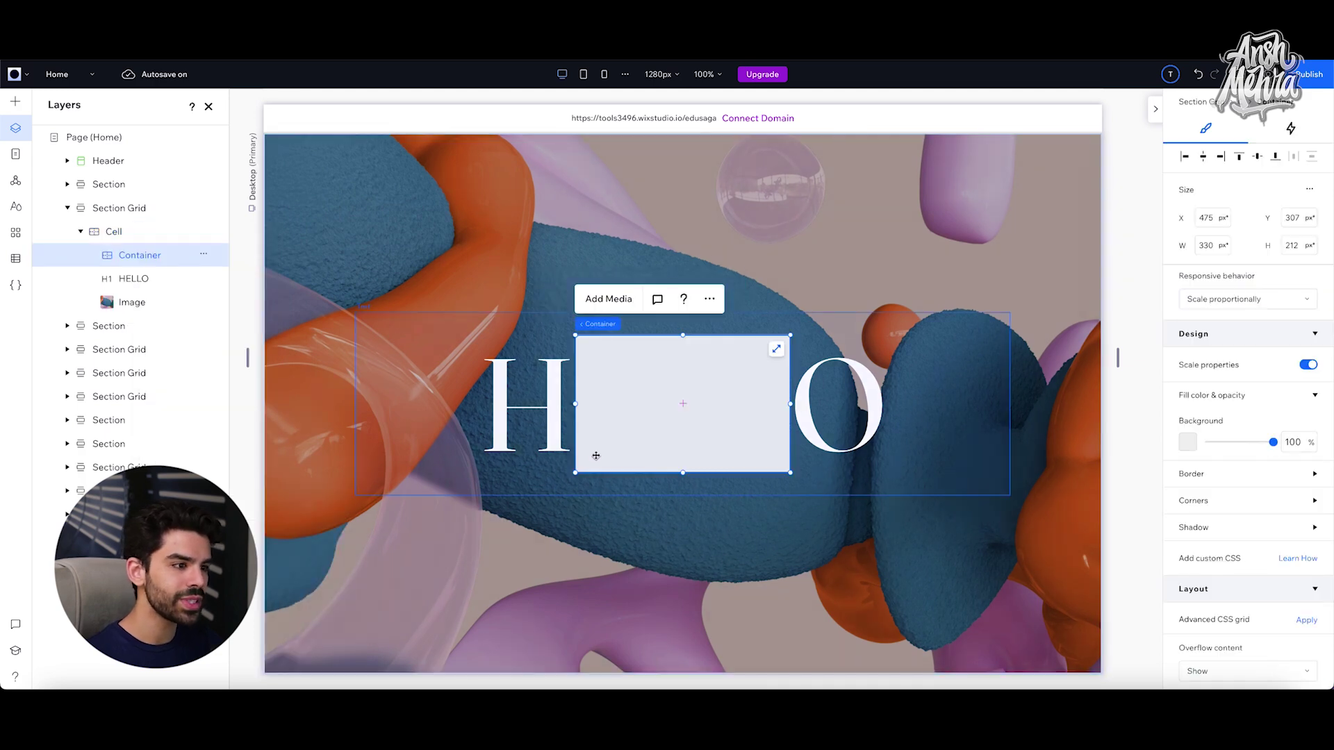
pyautogui.moveTo(627, 398); pyautogui.dragTo(805, 457)
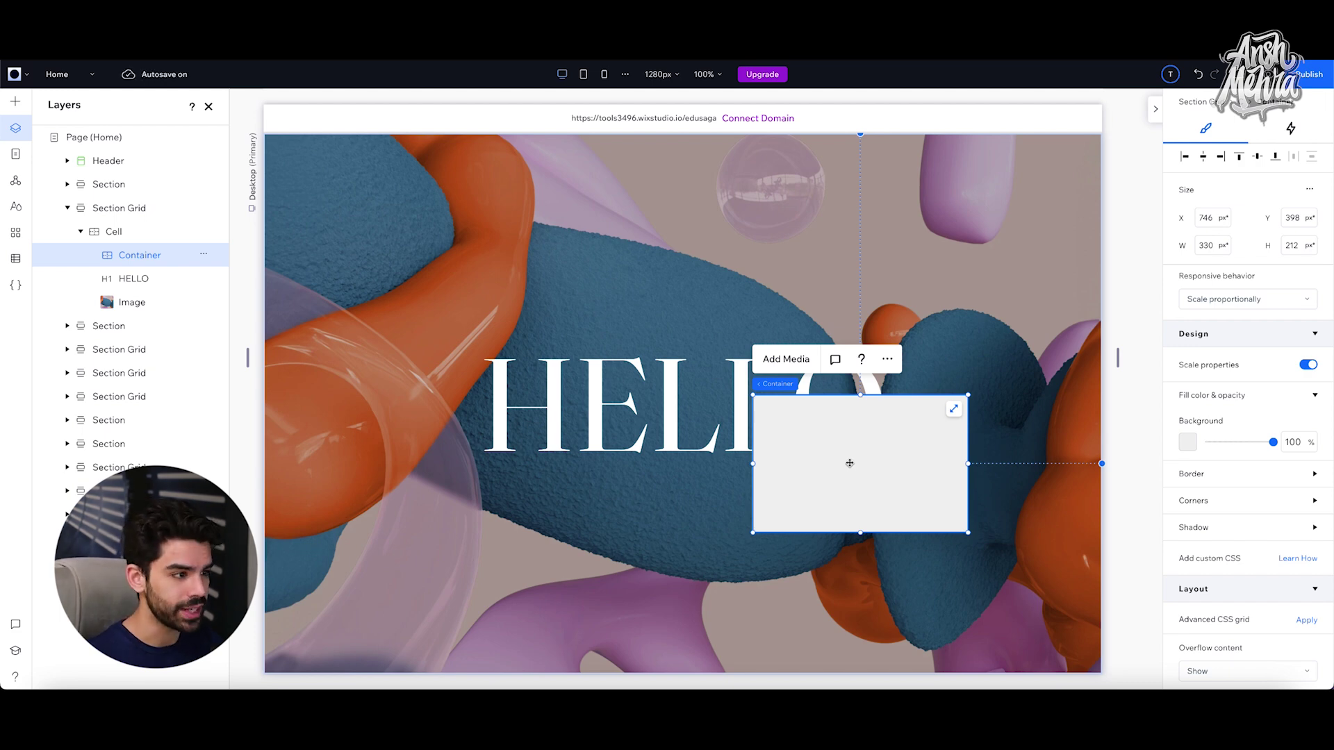
pyautogui.click(786, 359)
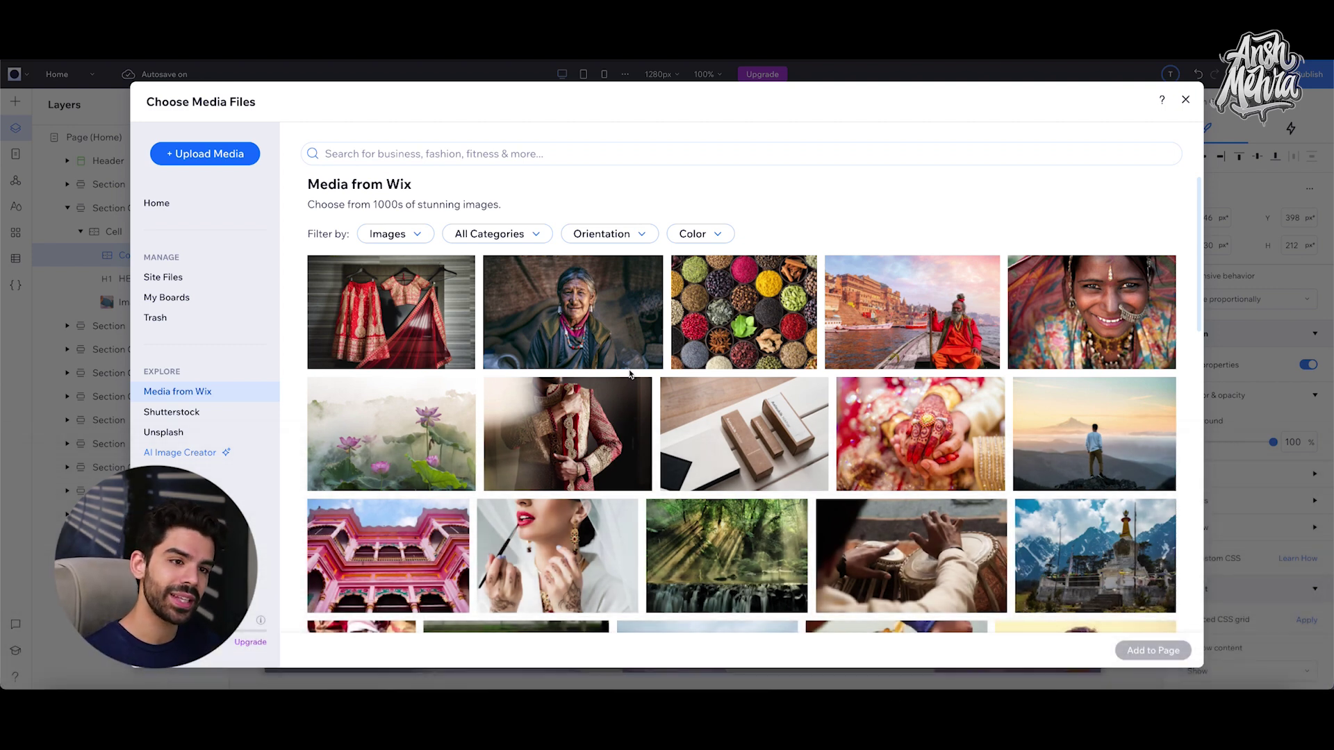
# Filter media to Vector Art > Objects and add the Holding Pen illustration to the container
pyautogui.click(406, 235)
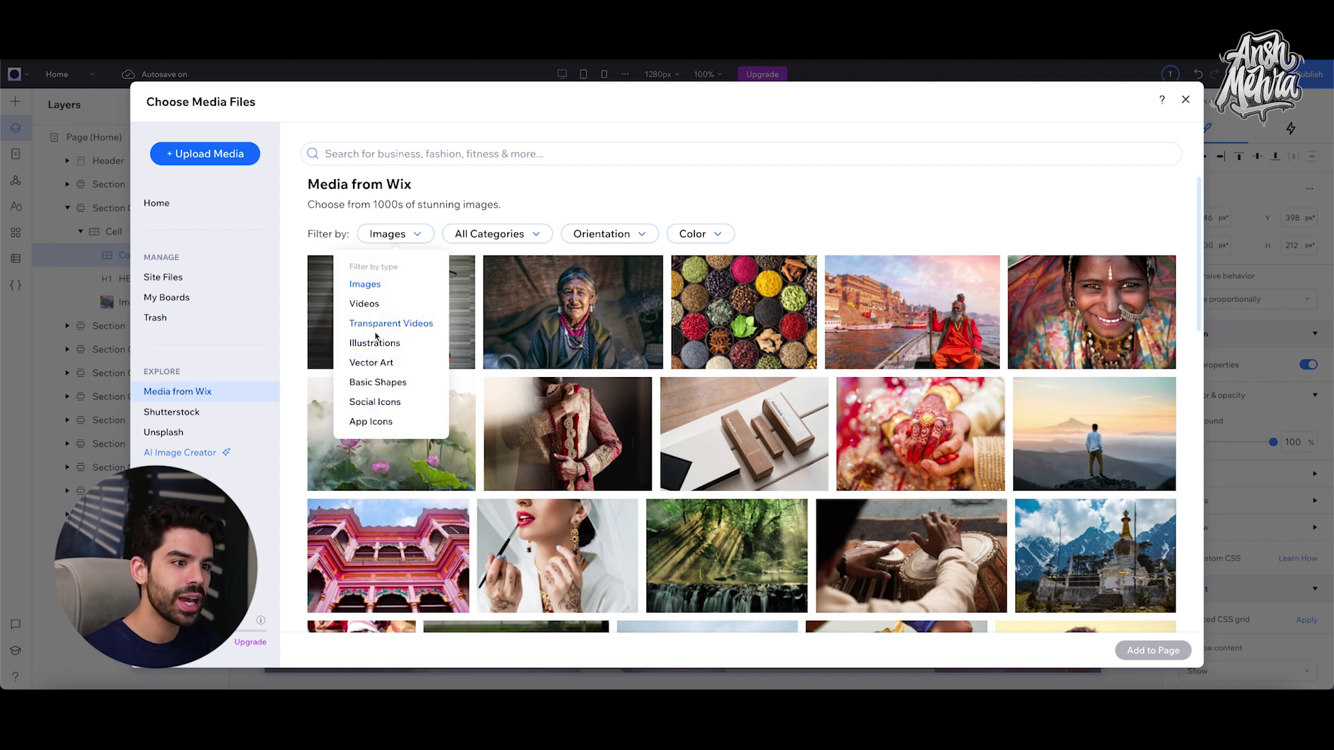
pyautogui.click(376, 364)
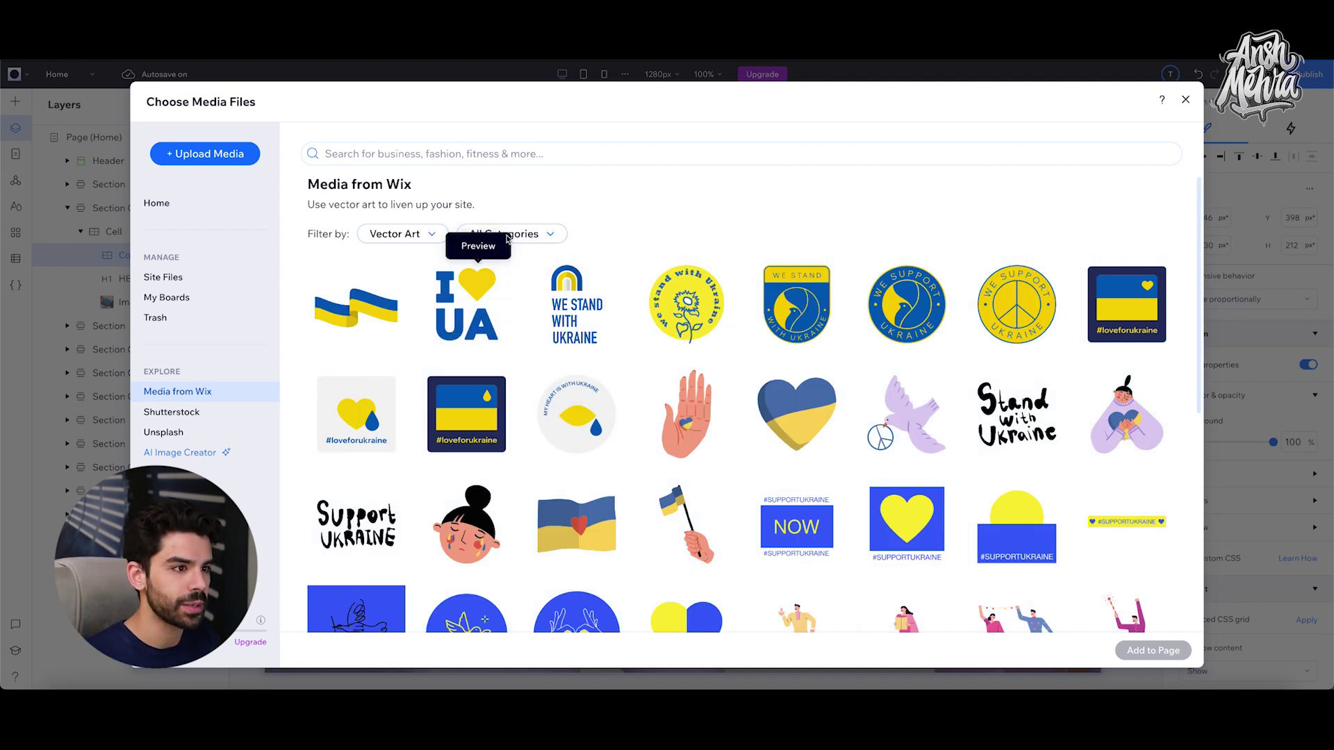
pyautogui.click(549, 237)
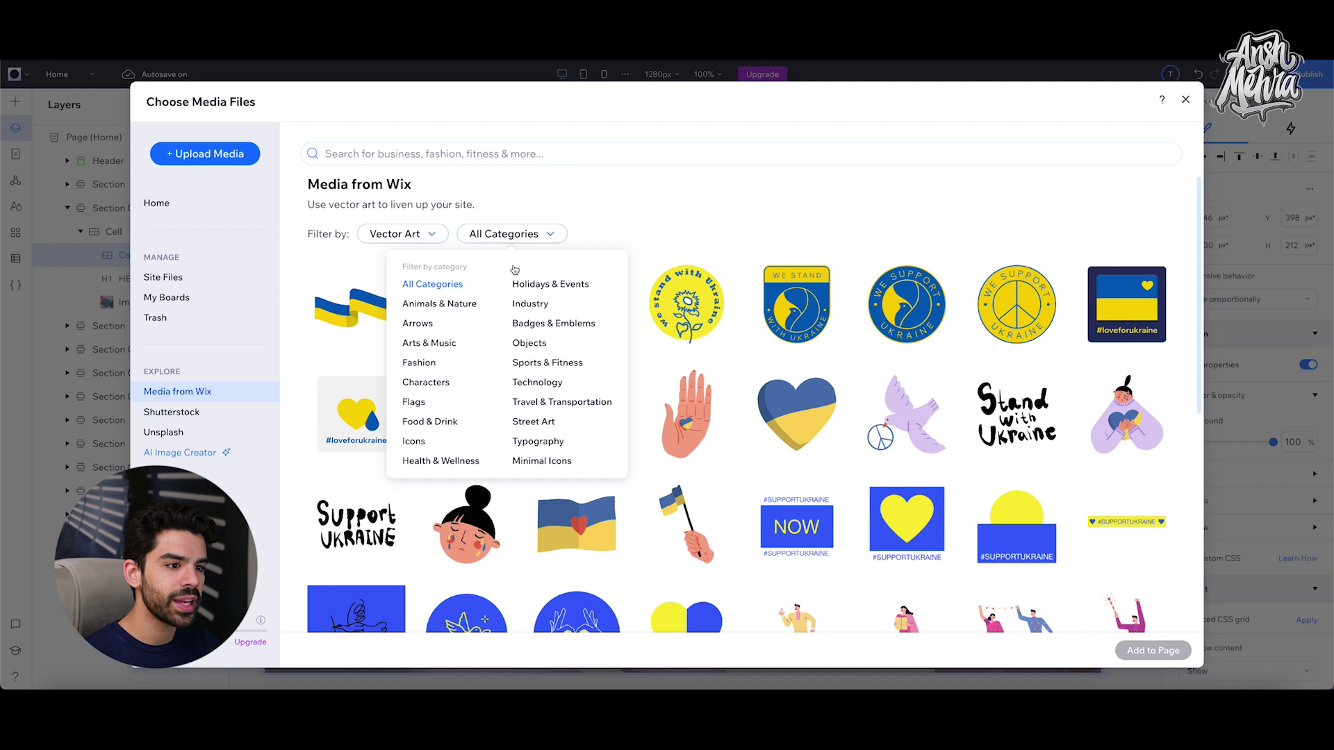
pyautogui.click(524, 343)
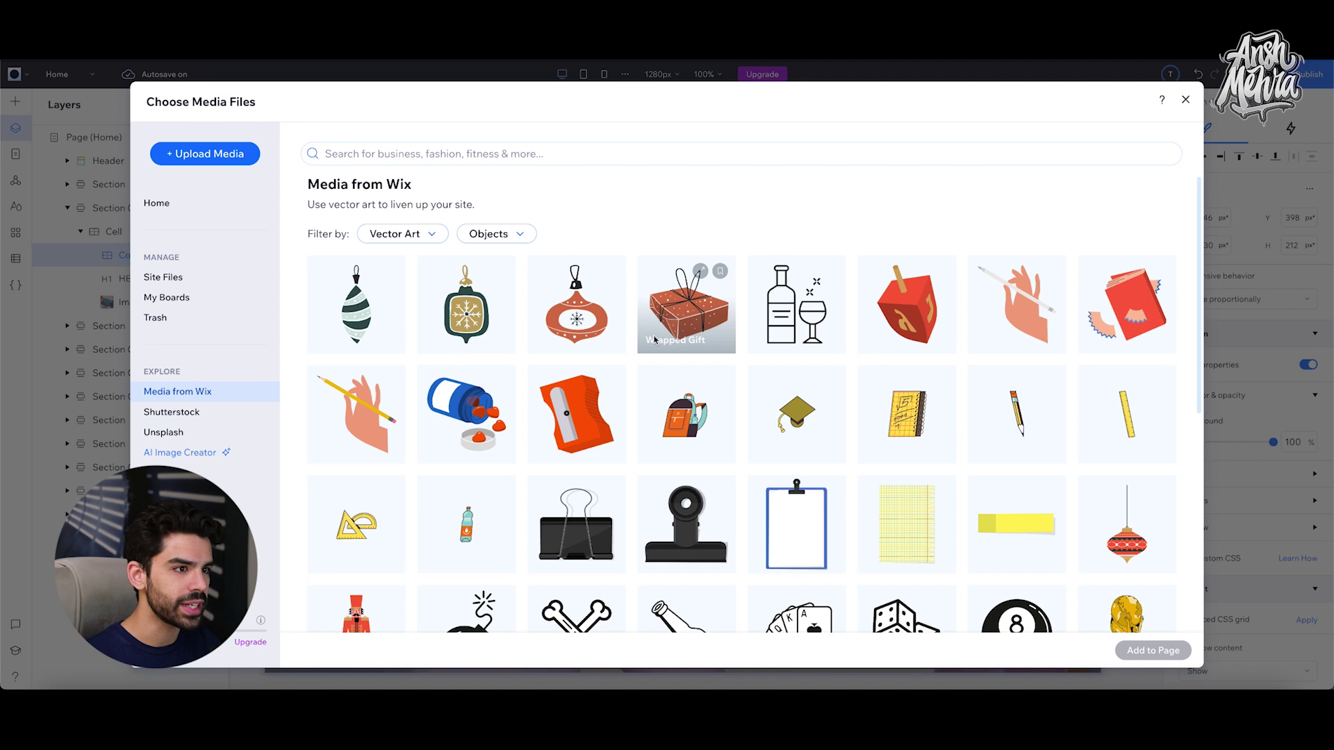
pyautogui.scroll(-1, 656, 338)
pyautogui.scroll(1, 656, 338)
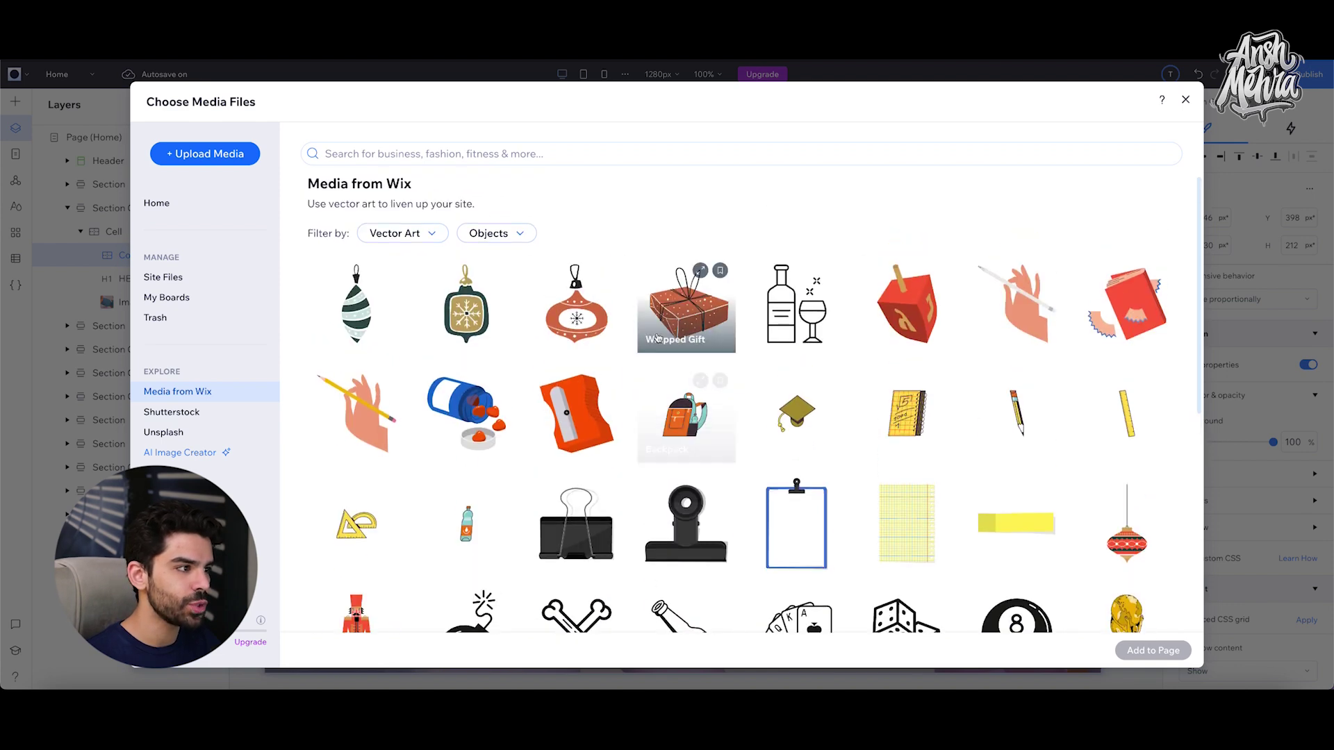
pyautogui.click(1025, 301)
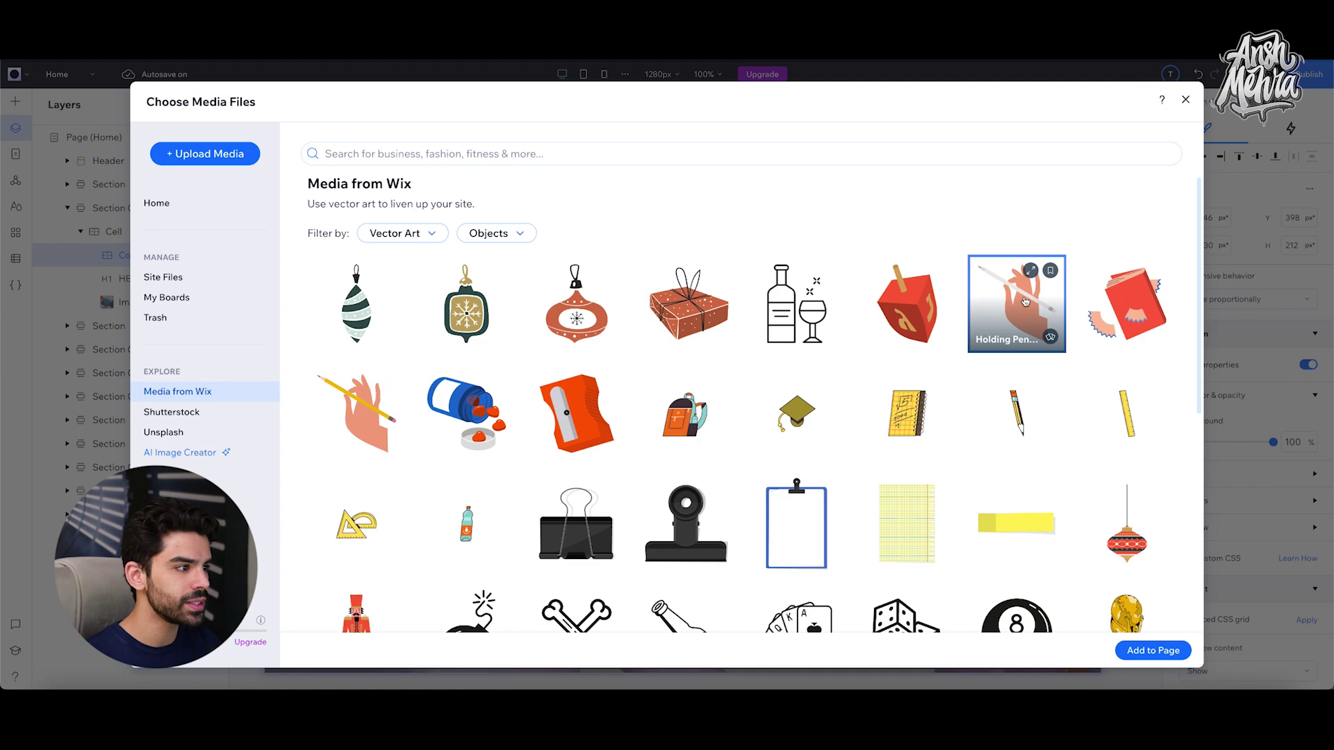
pyautogui.scroll(-10, 1019, 405)
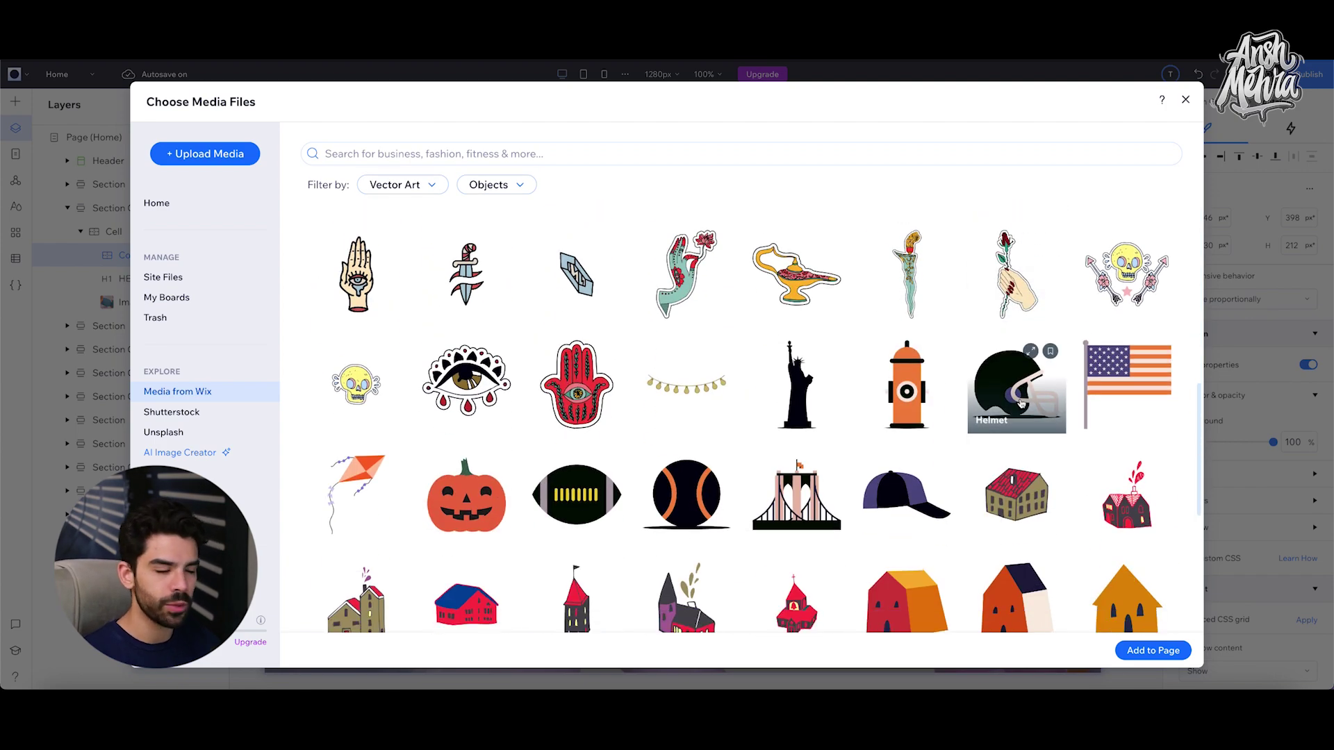
pyautogui.scroll(10, 1019, 404)
pyautogui.click(1155, 656)
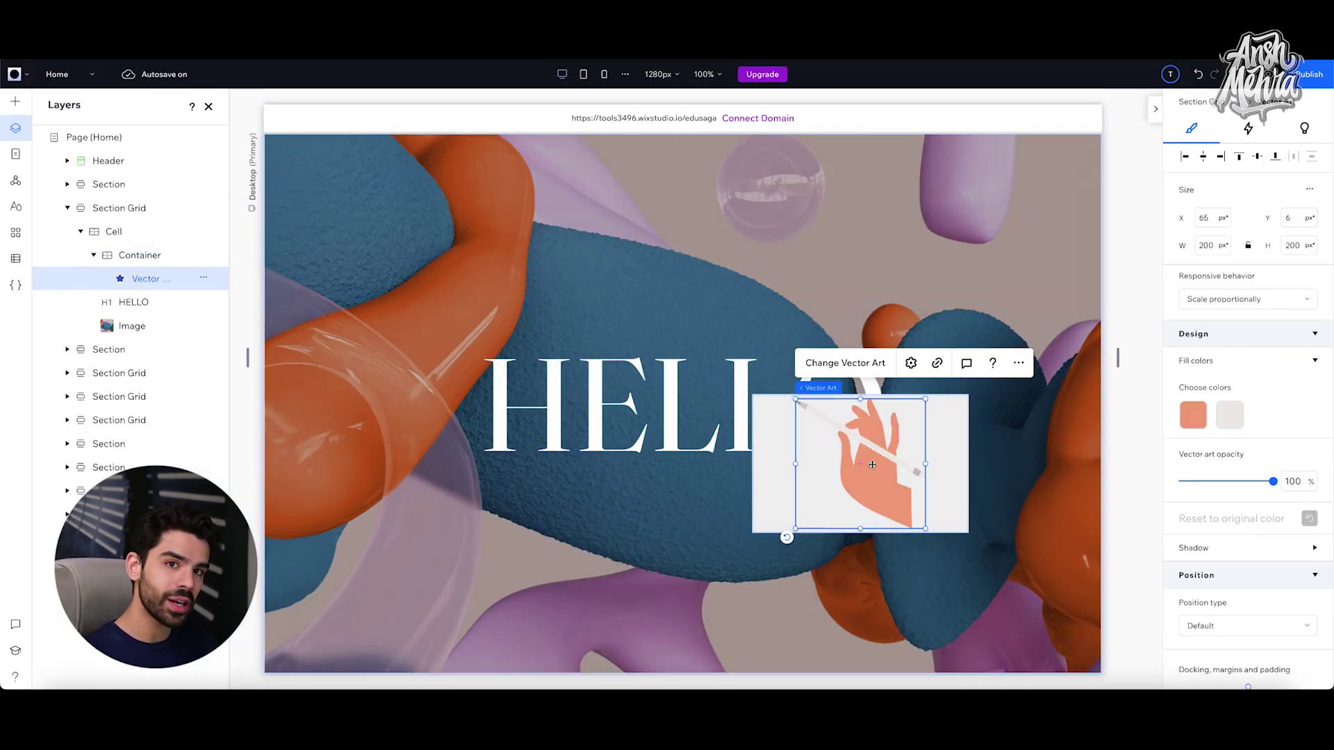
# Make the hand container's background fully transparent, then move it down-right and enlarge it
pyautogui.click(951, 418)
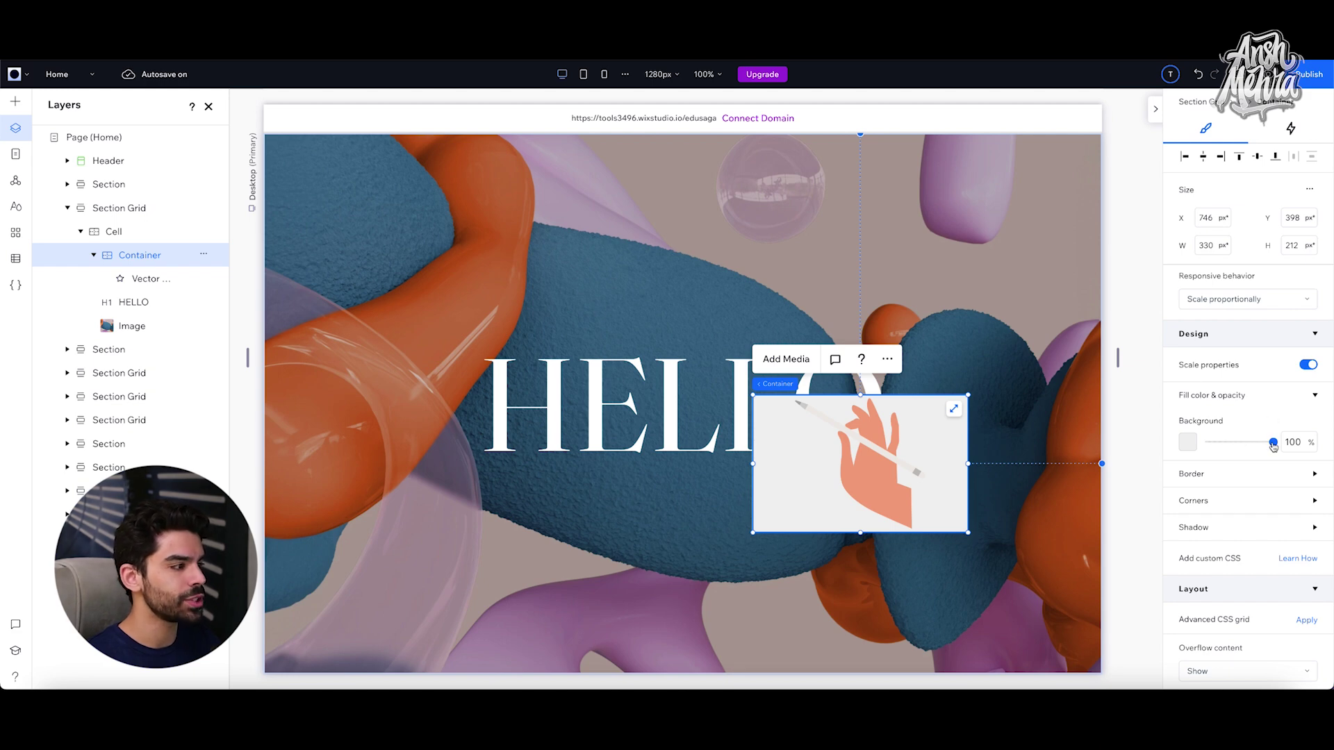
pyautogui.moveTo(1272, 441); pyautogui.dragTo(1197, 445)
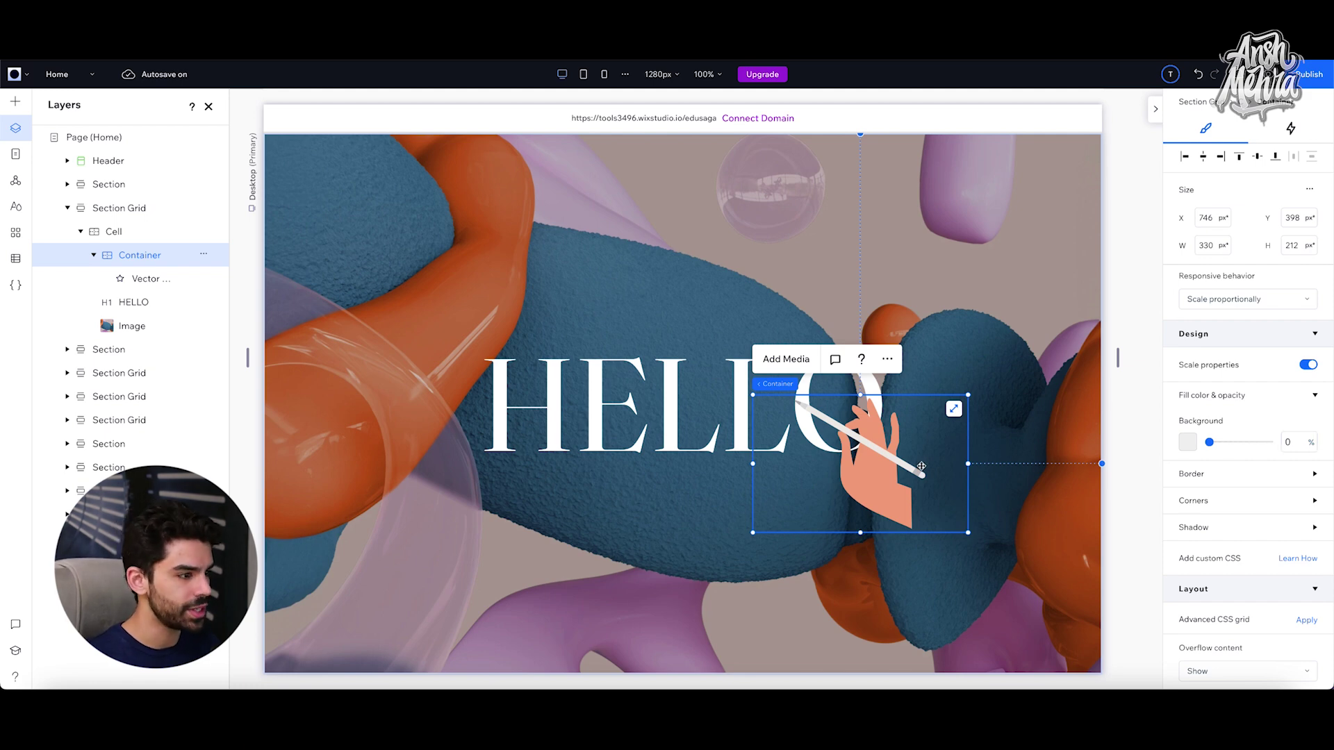
pyautogui.moveTo(875, 463); pyautogui.dragTo(922, 482)
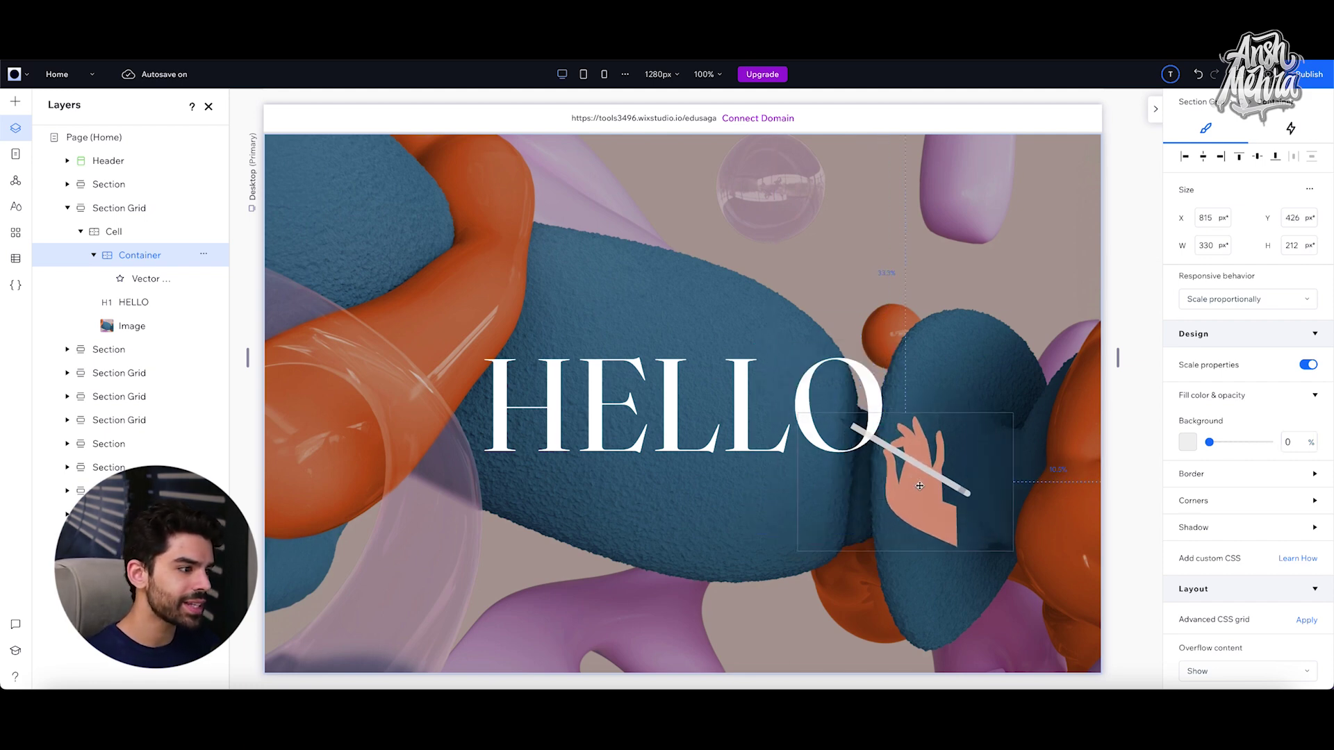
pyautogui.moveTo(1012, 552)
pyautogui.mouseDown()
pyautogui.moveTo(956, 539)
pyautogui.moveTo(1014, 576)
pyautogui.moveTo(956, 538)
pyautogui.moveTo(1010, 565)
pyautogui.mouseUp()
# Undo the stray vector move and place the container under HELLO's O at X 873, Y 424
pyautogui.click(956, 538)
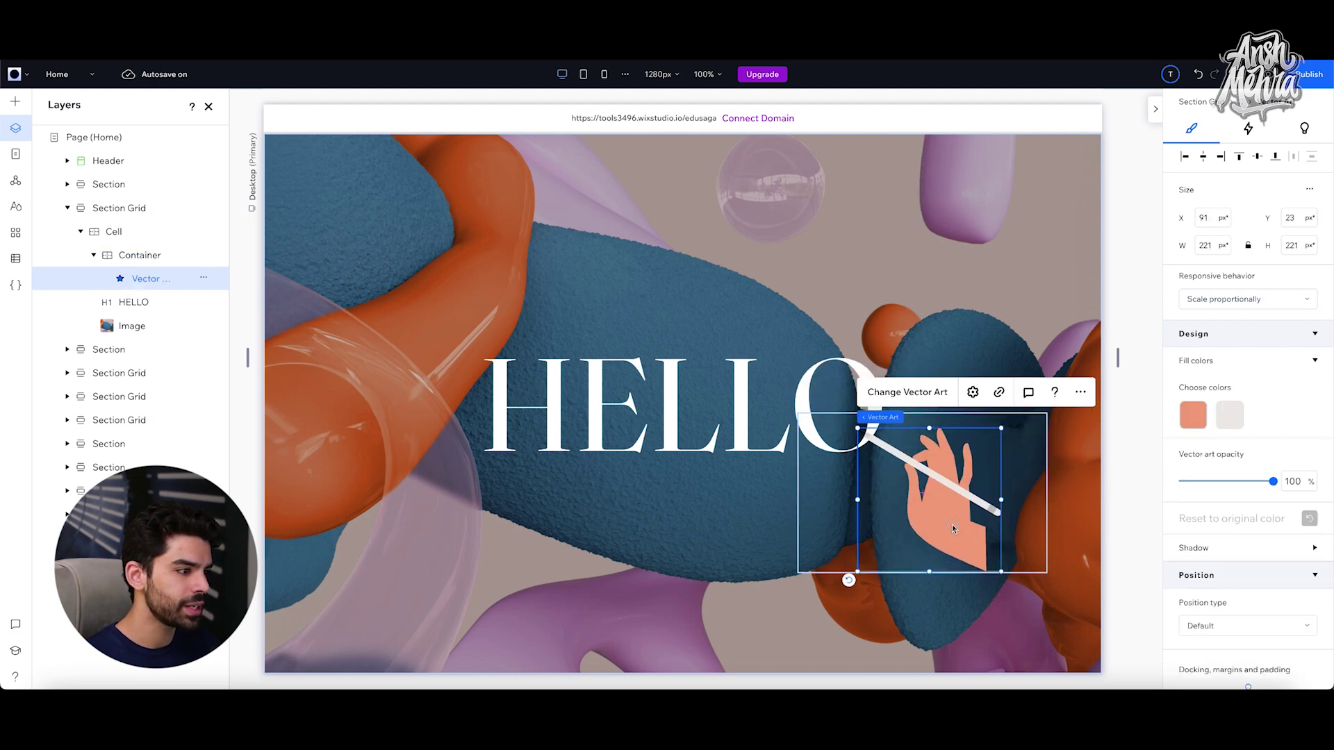
pyautogui.moveTo(941, 508); pyautogui.dragTo(930, 503)
pyautogui.hotkey('ctrl', 'z')
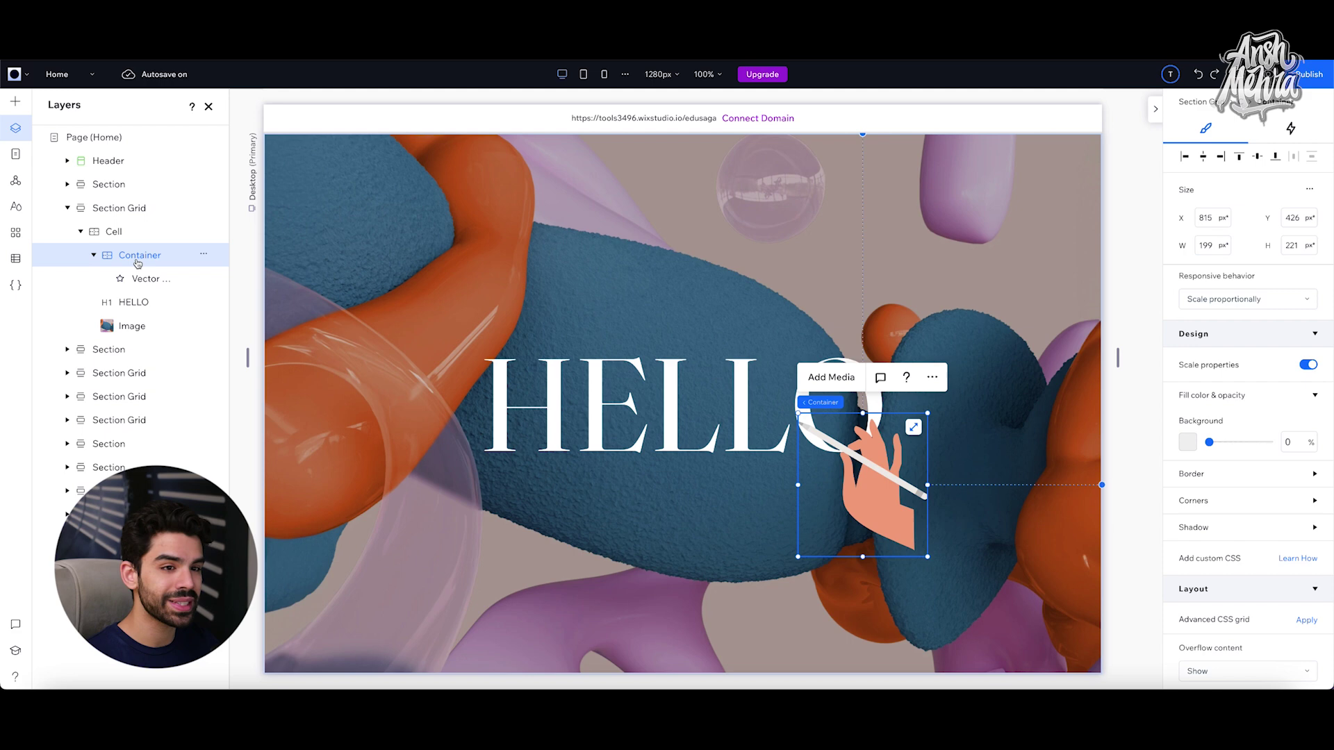
pyautogui.click(148, 280)
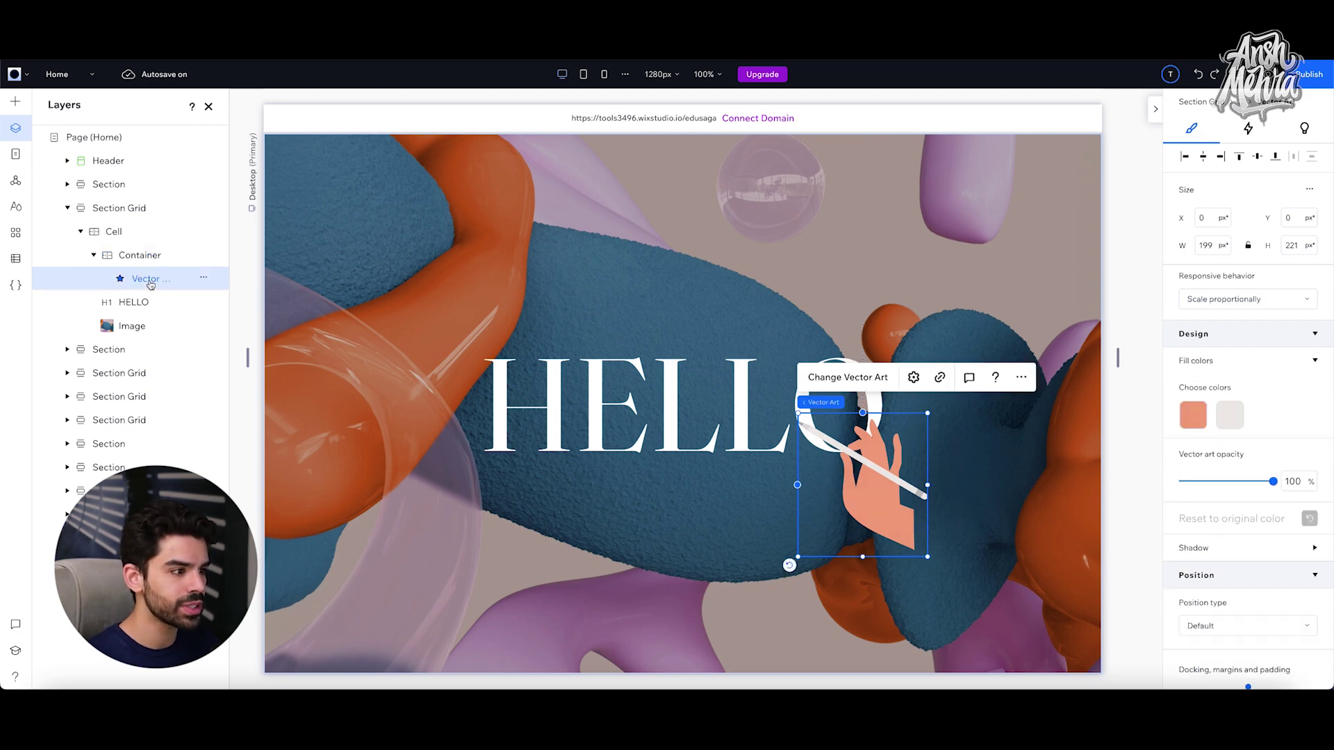
pyautogui.click(146, 258)
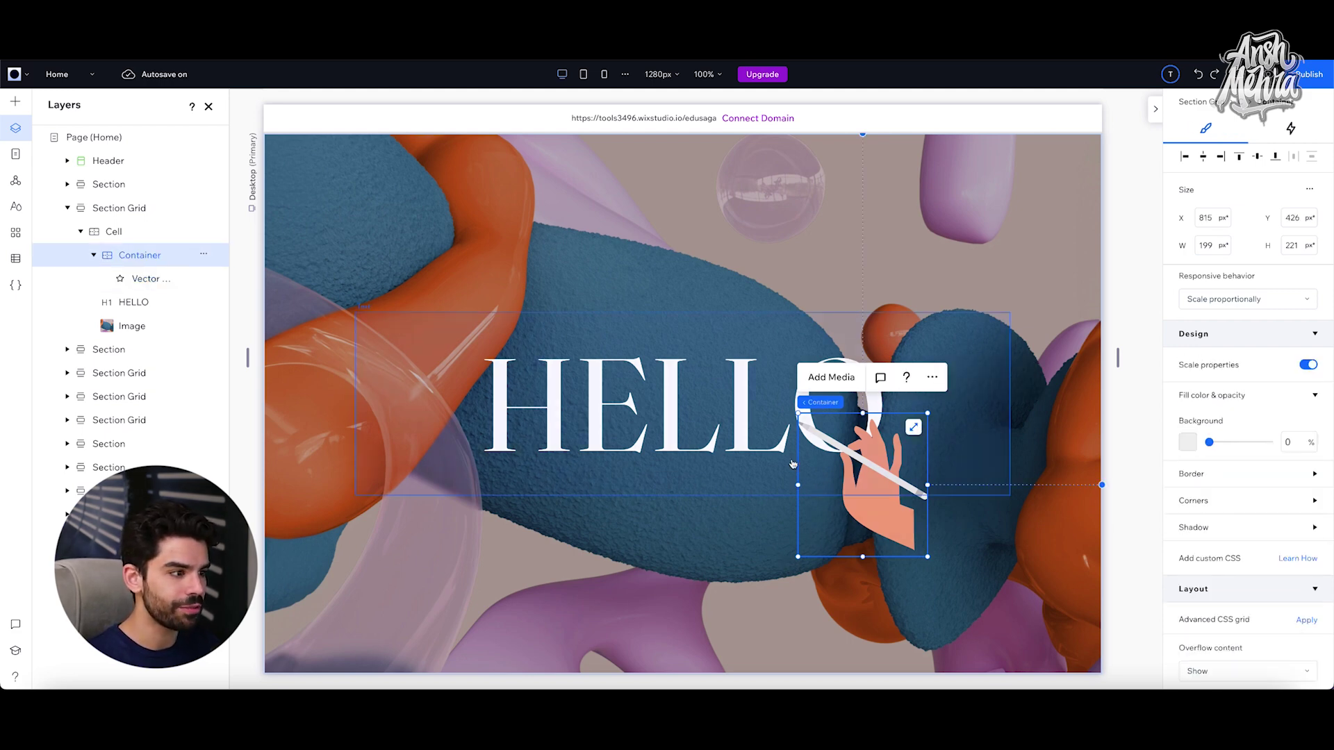
pyautogui.moveTo(876, 432); pyautogui.dragTo(916, 434)
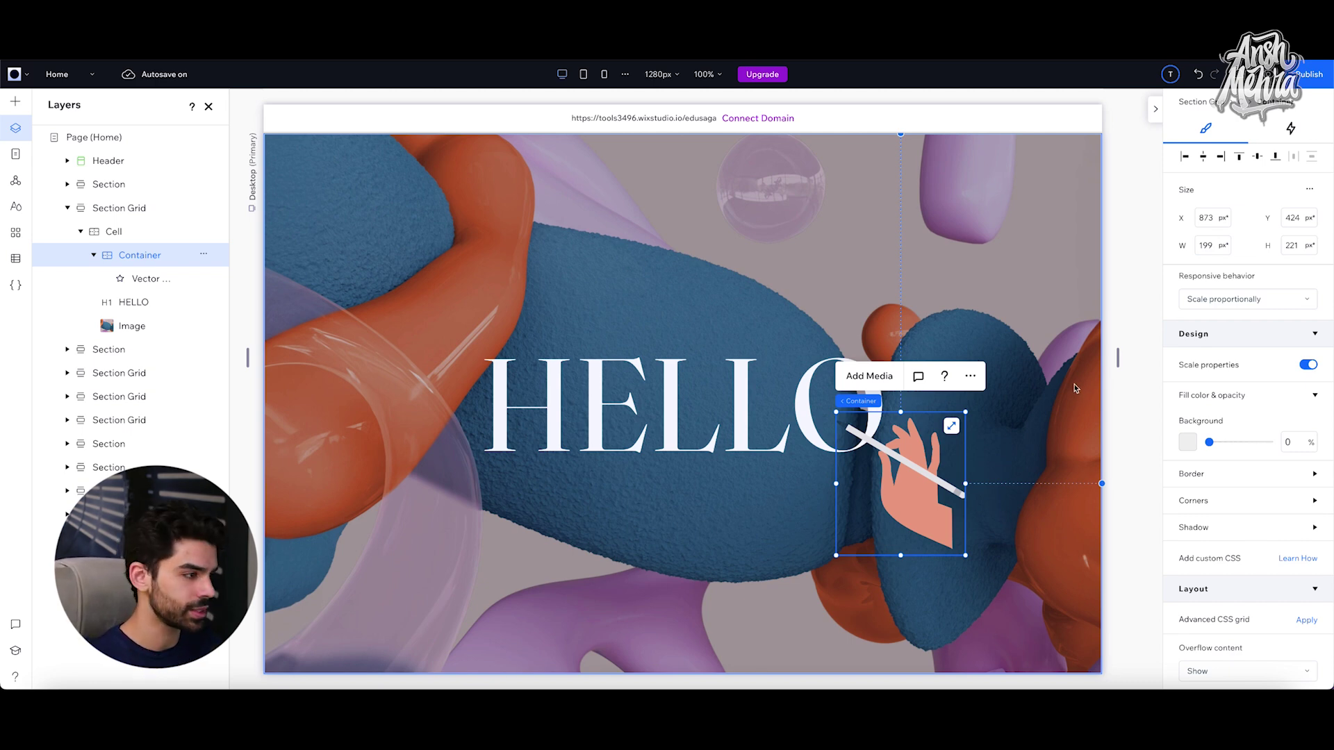
# Give the hand container a Fade entrance lasting 0.5 s and check it in preview
pyautogui.click(1291, 130)
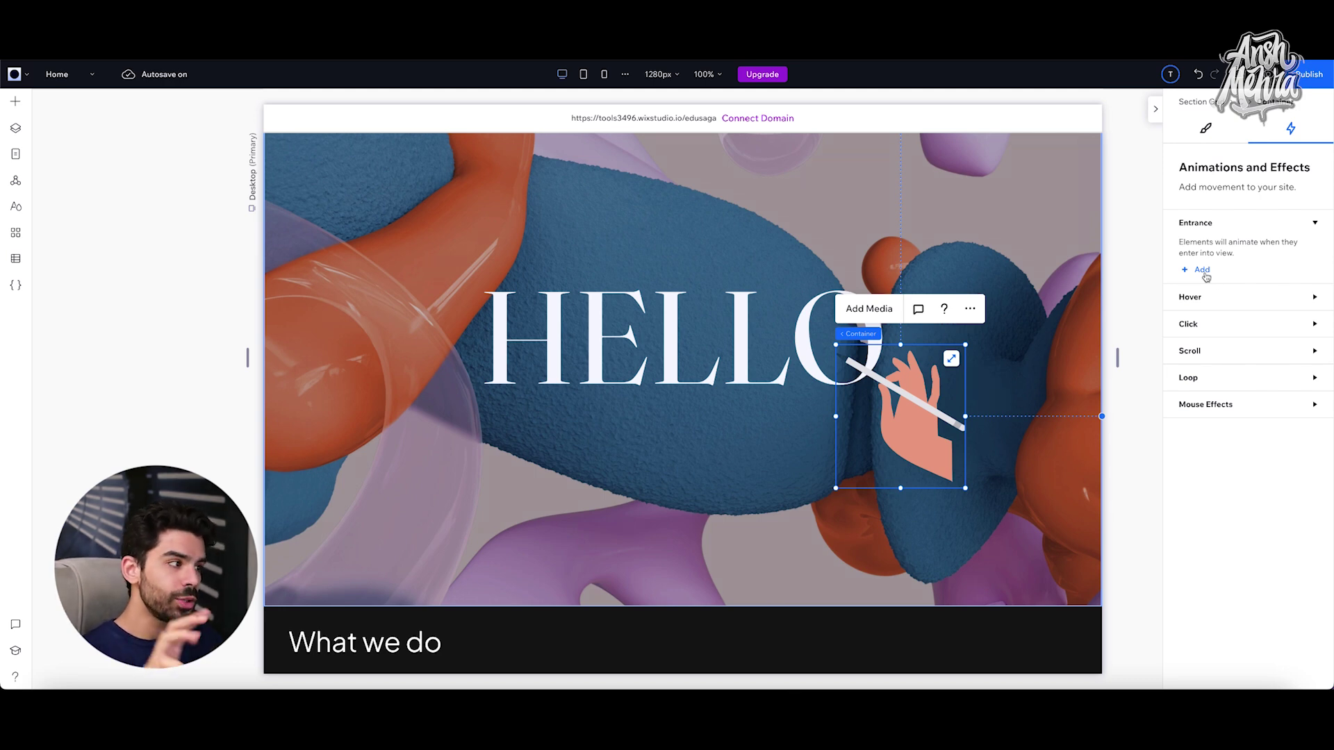
pyautogui.click(1202, 271)
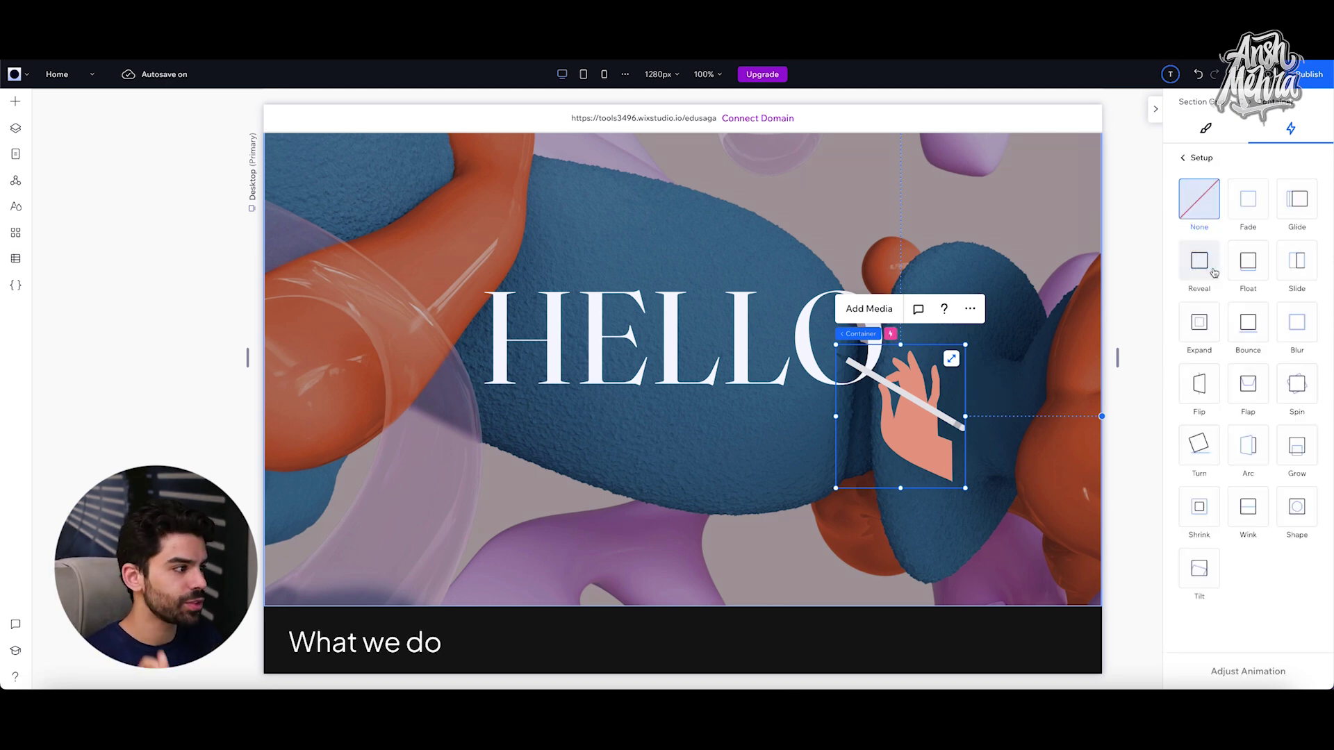
pyautogui.click(1249, 214)
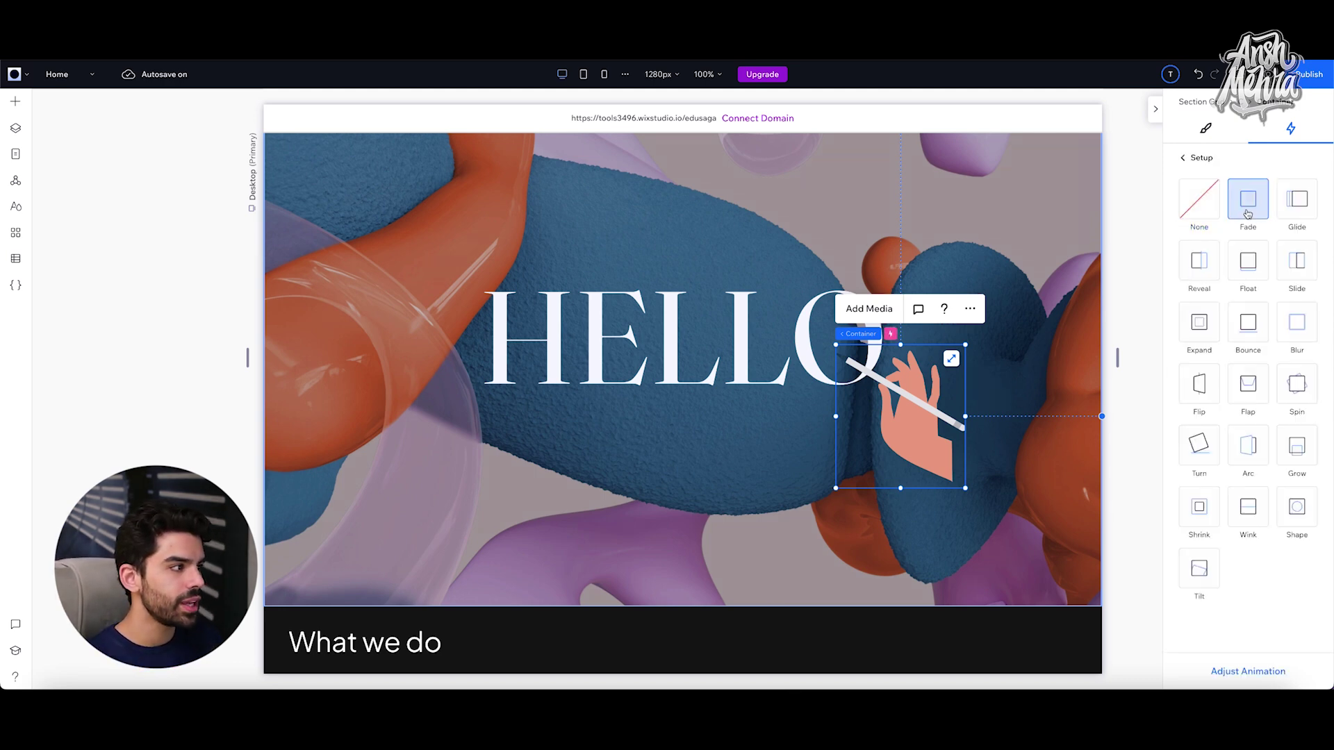
pyautogui.click(1247, 671)
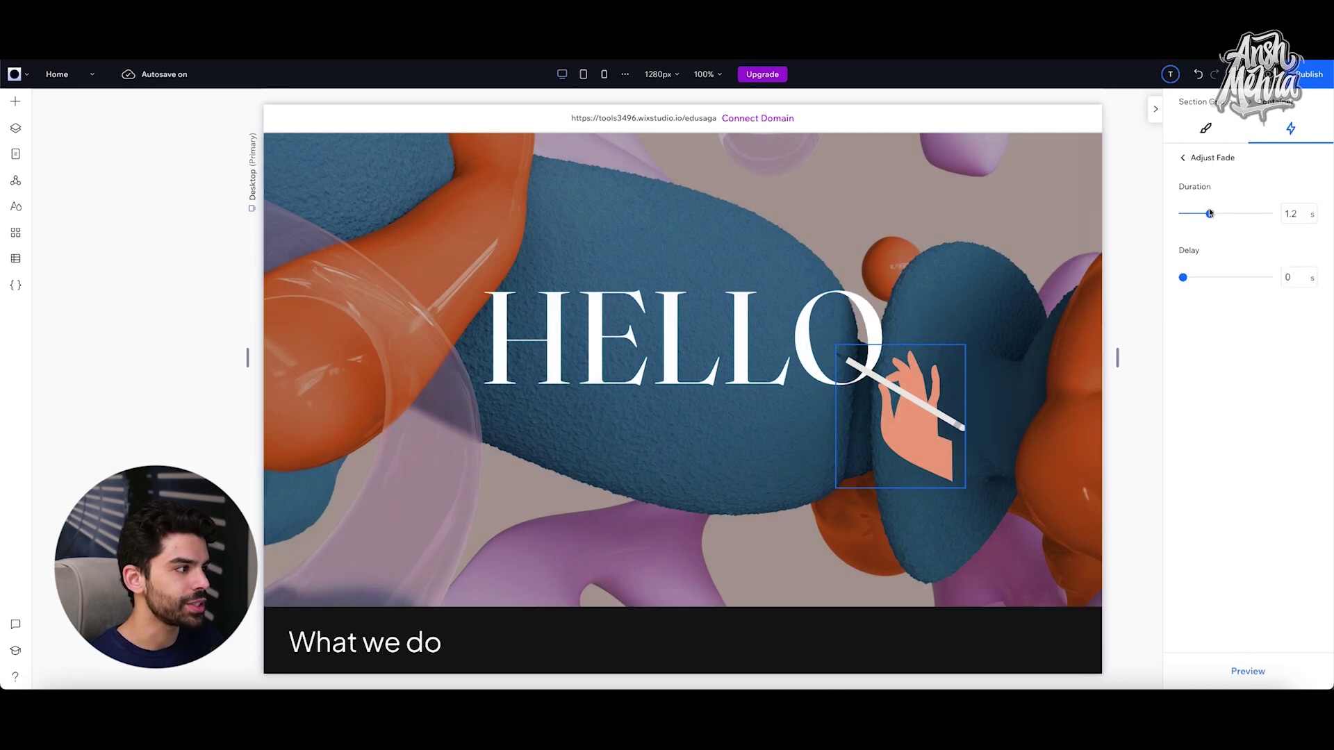
pyautogui.moveTo(1209, 214); pyautogui.dragTo(1192, 214)
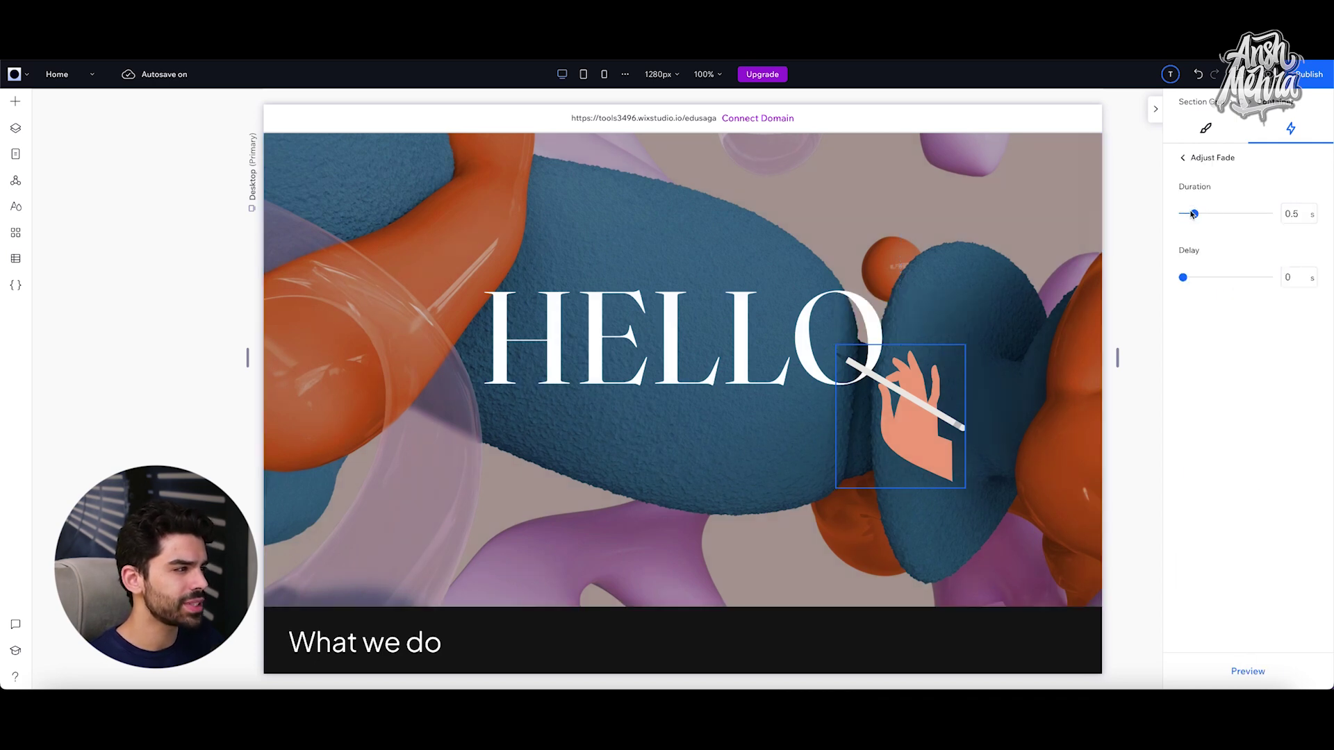
pyautogui.click(1208, 130)
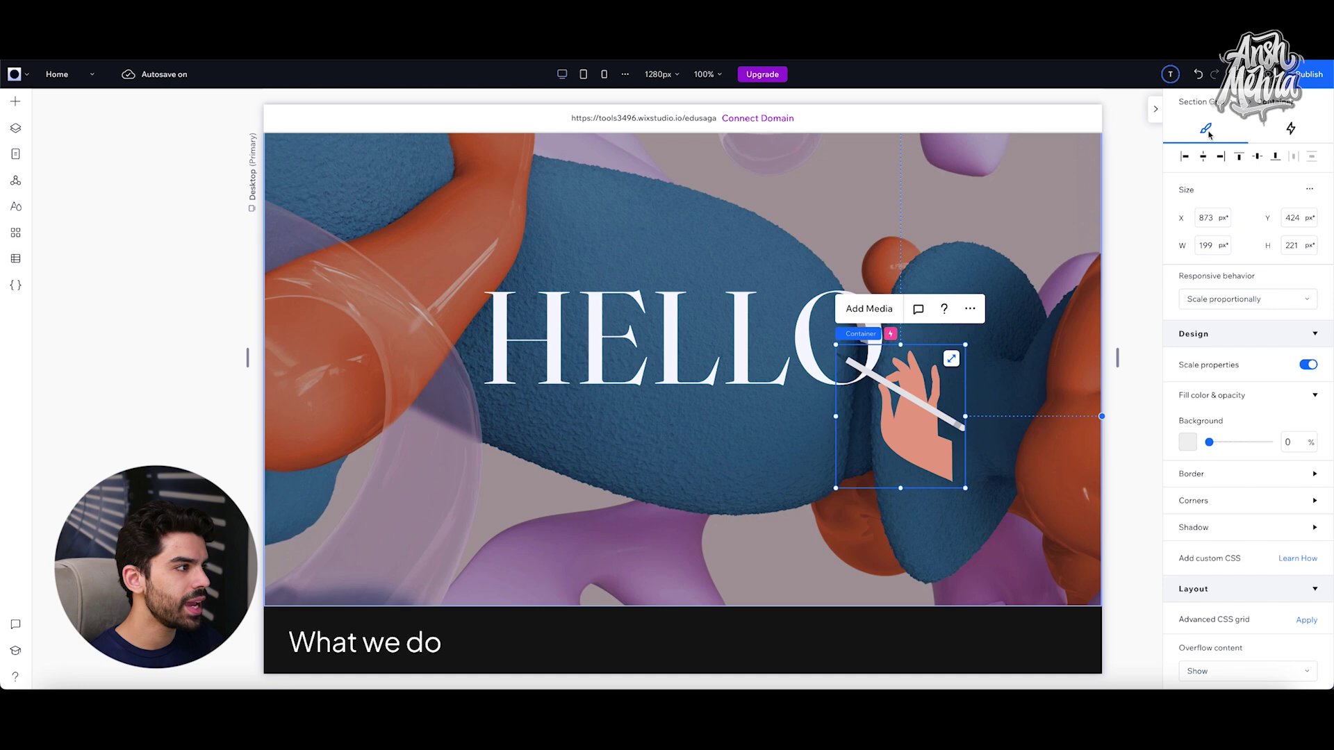
pyautogui.click(1260, 74)
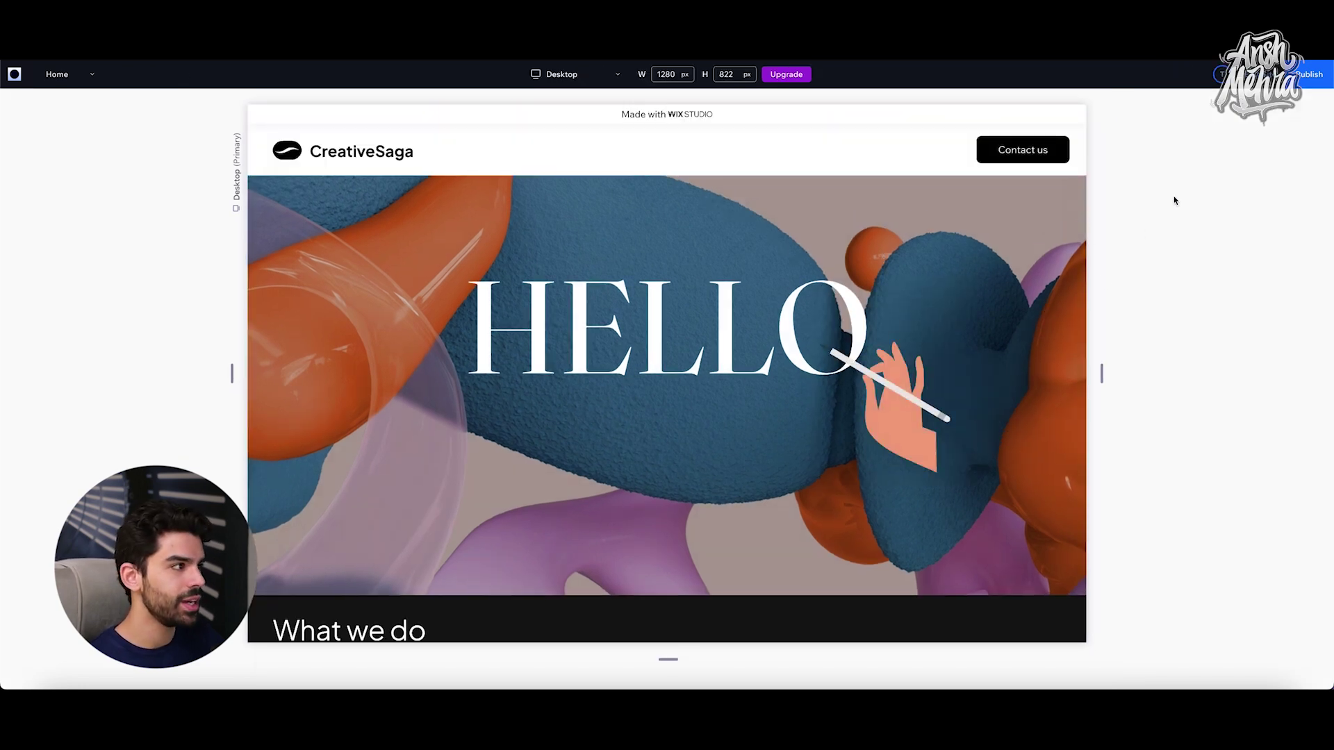
pyautogui.press('Escape')
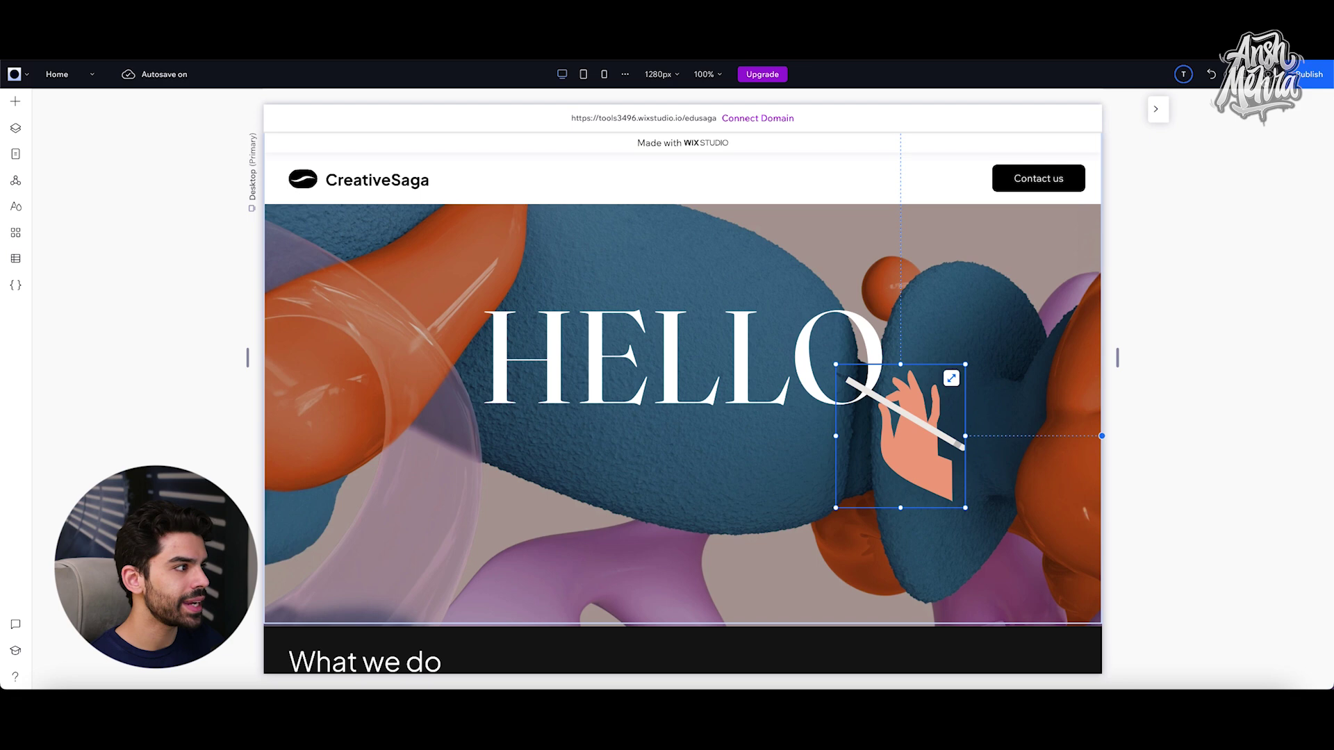
# Select the pencil-hand vector art and add the Track effect under Mouse Effects
pyautogui.click(1290, 128)
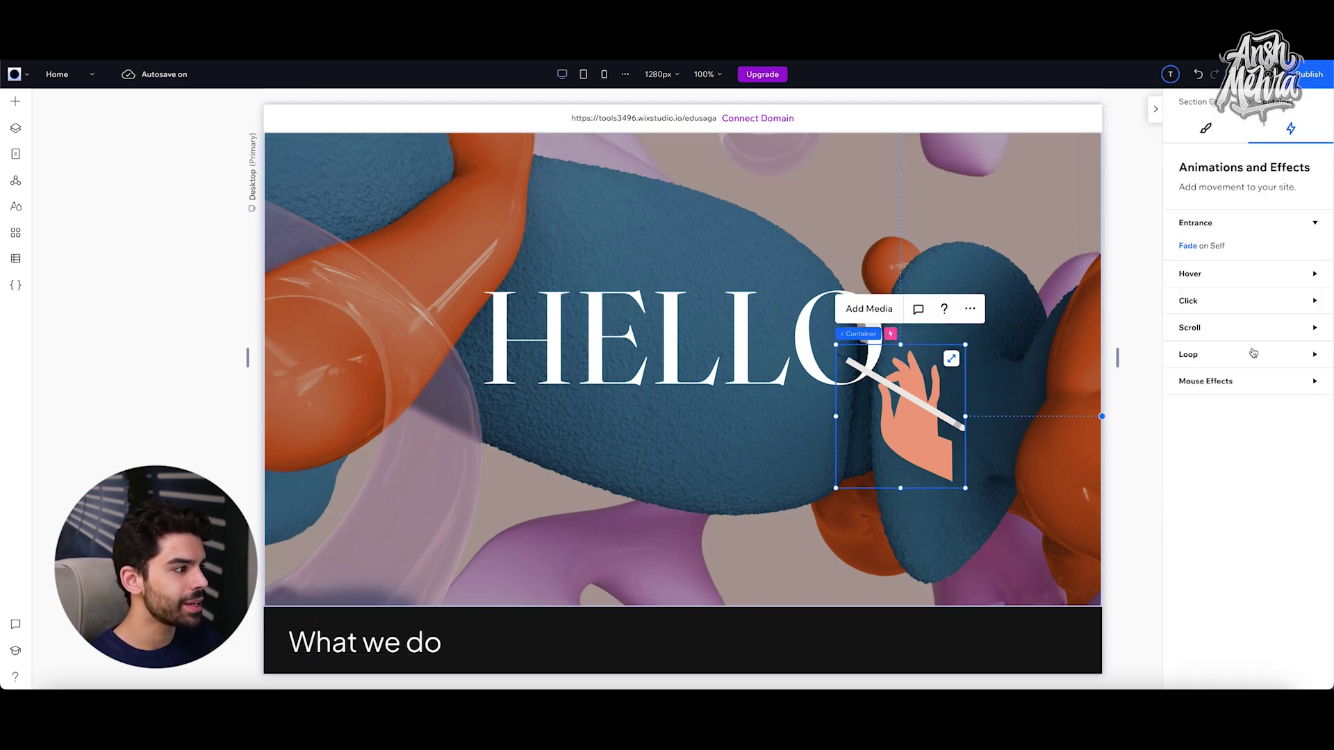
pyautogui.click(1312, 382)
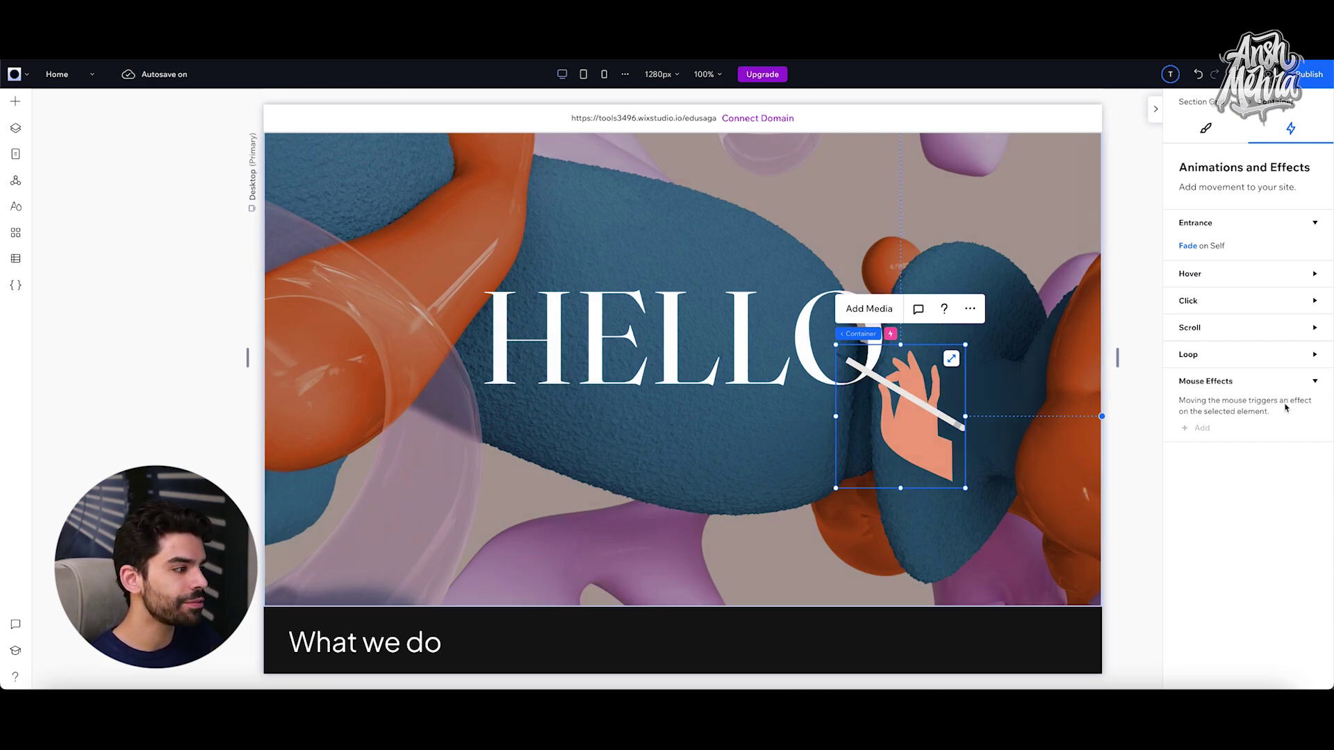
pyautogui.click(926, 450)
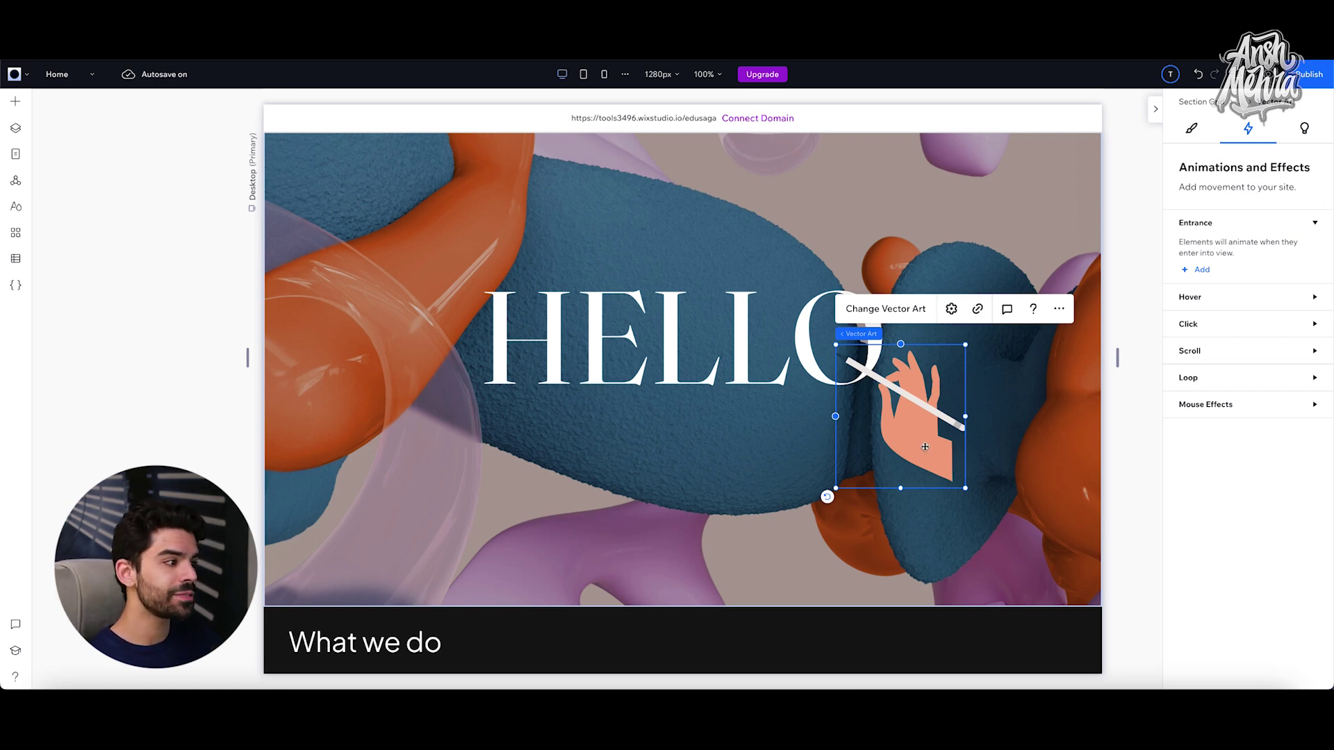
pyautogui.click(1313, 405)
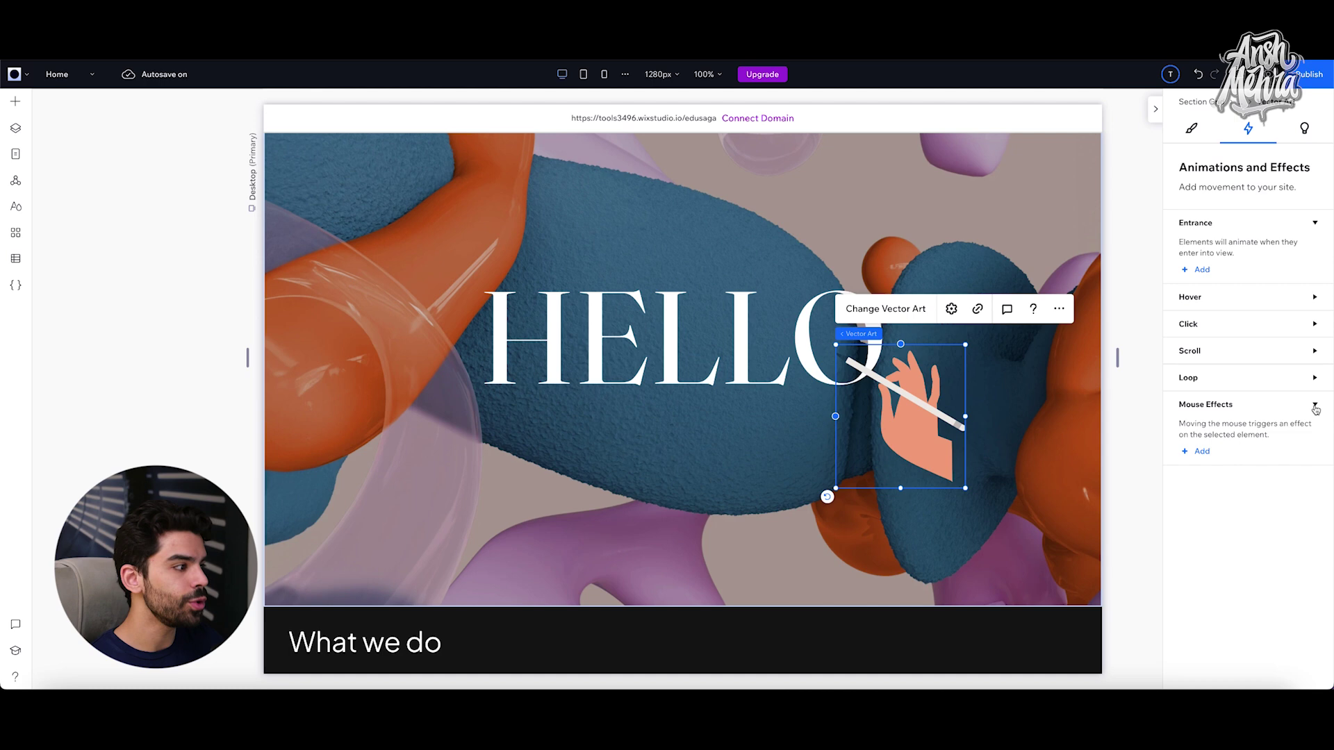
pyautogui.click(1199, 453)
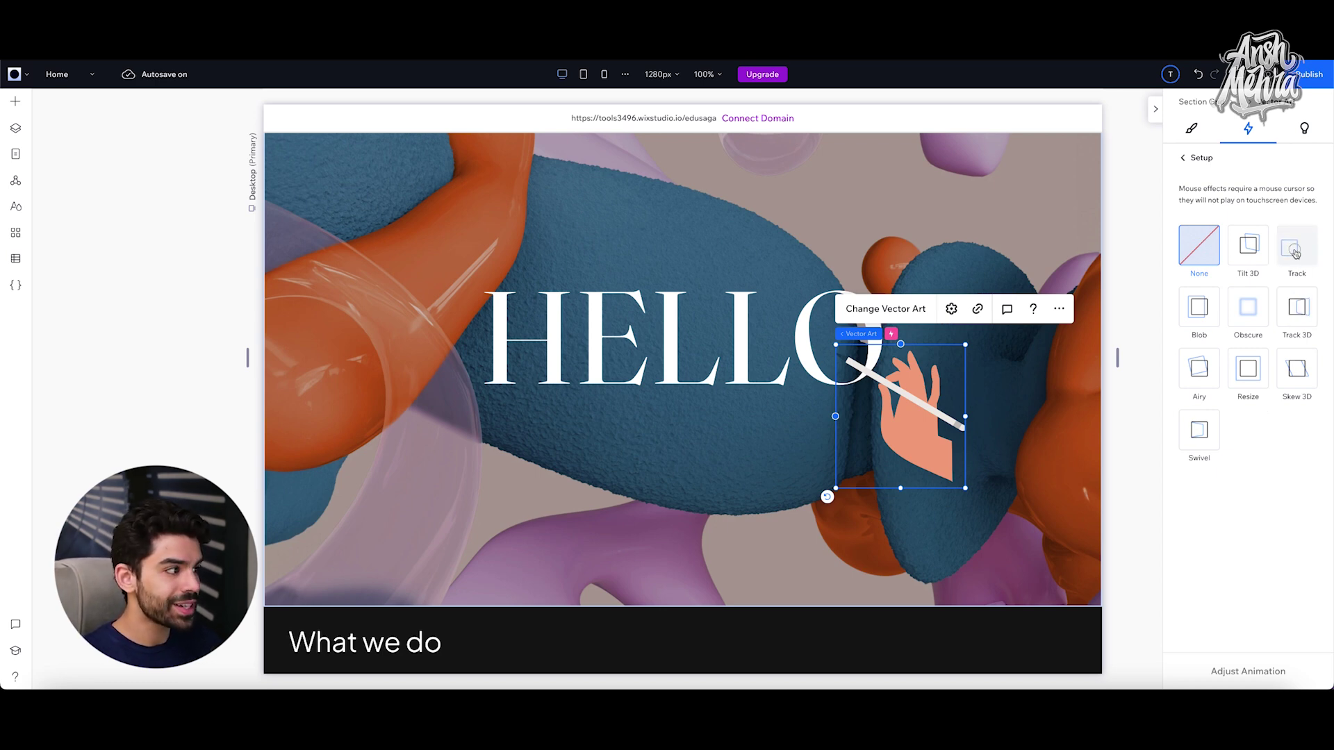
pyautogui.click(1296, 254)
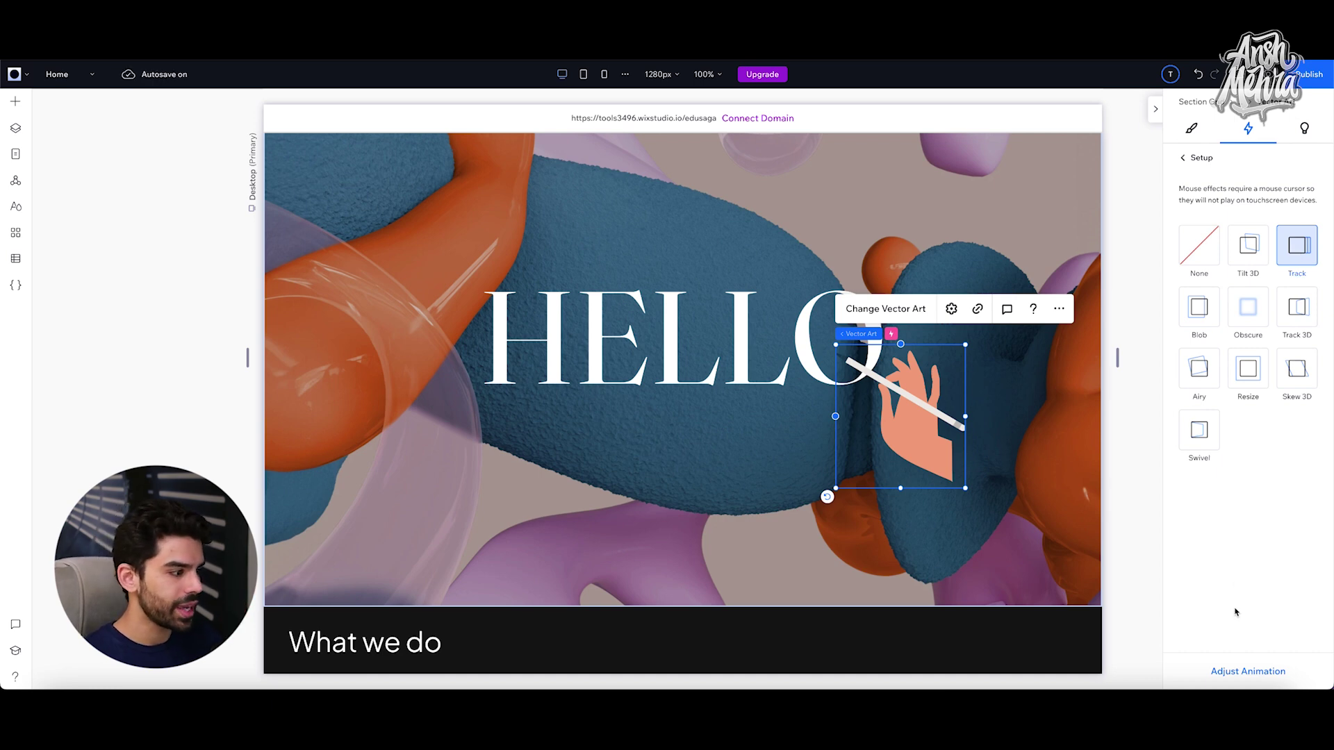
# Set the Track effect to Follow mouse with 50 px distance and 0.1 velocity
pyautogui.click(1251, 673)
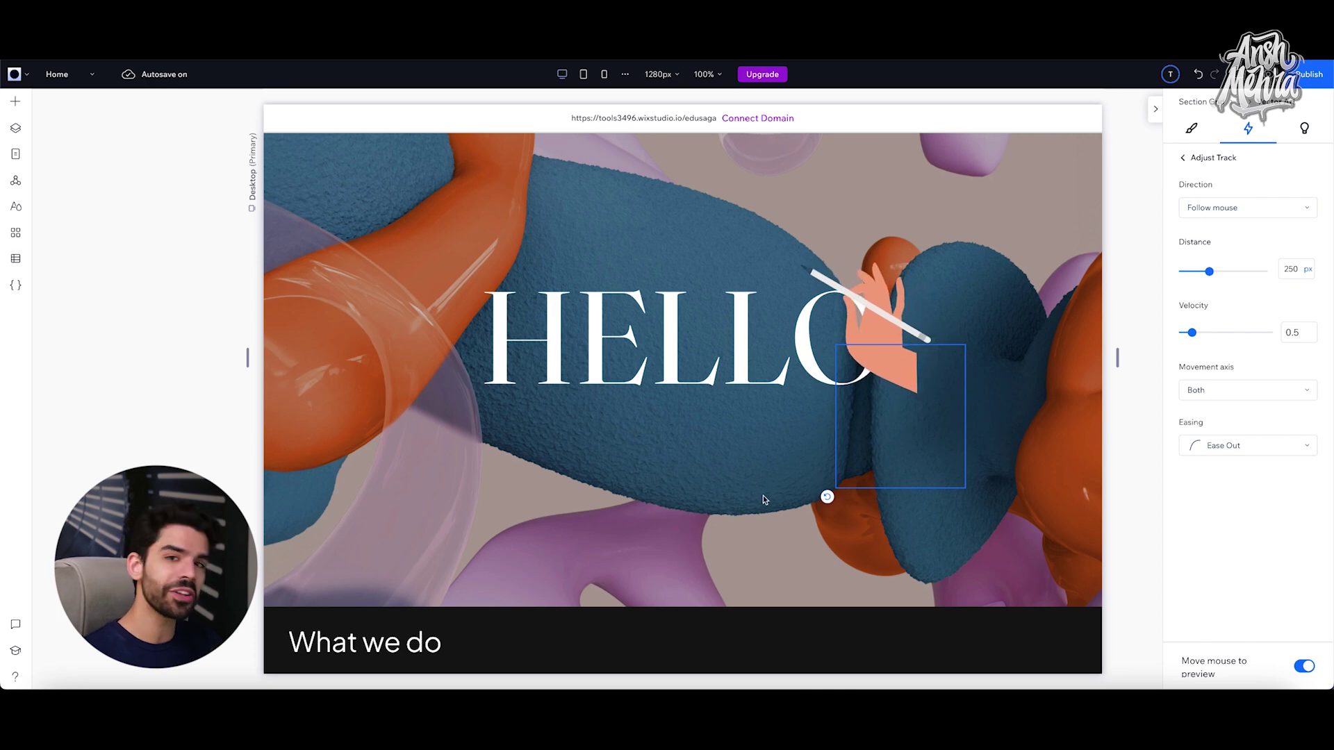
pyautogui.moveTo(1209, 271); pyautogui.dragTo(1182, 273)
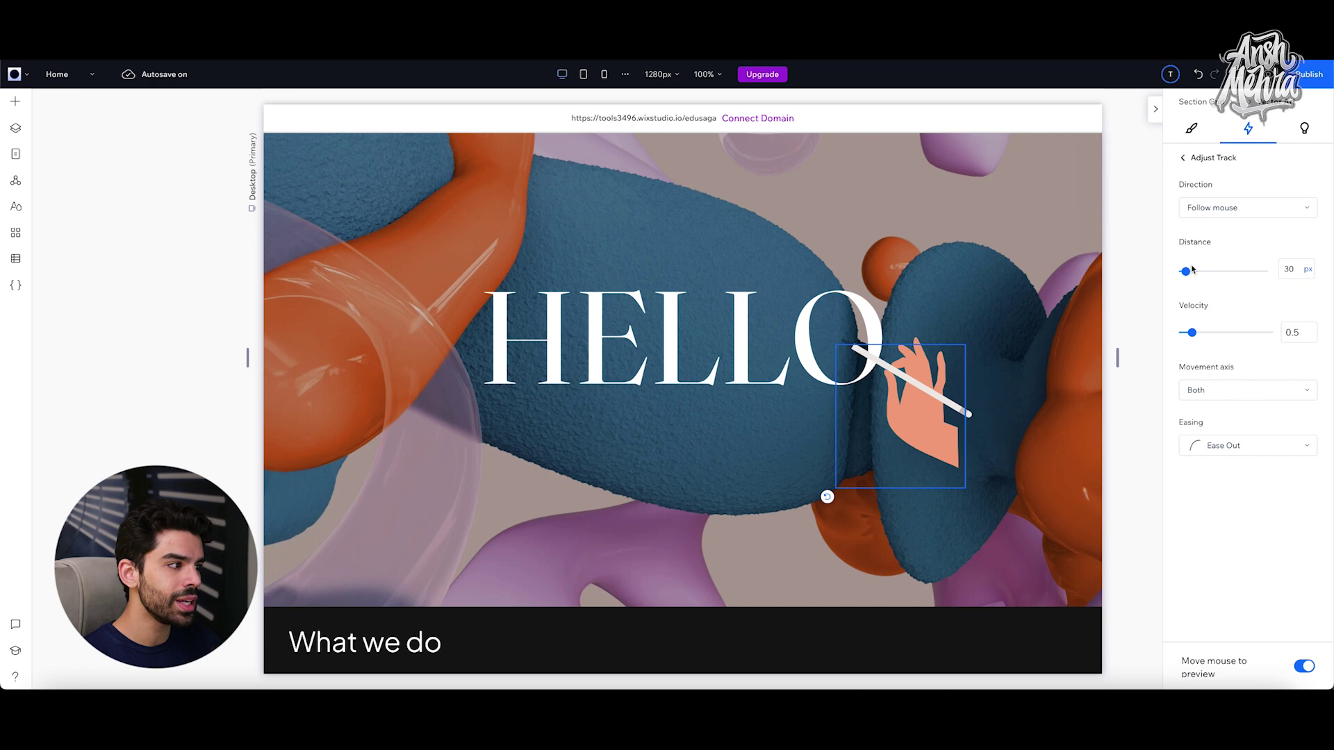
pyautogui.moveTo(1185, 271); pyautogui.dragTo(1194, 271)
pyautogui.moveTo(1192, 333); pyautogui.dragTo(1181, 336)
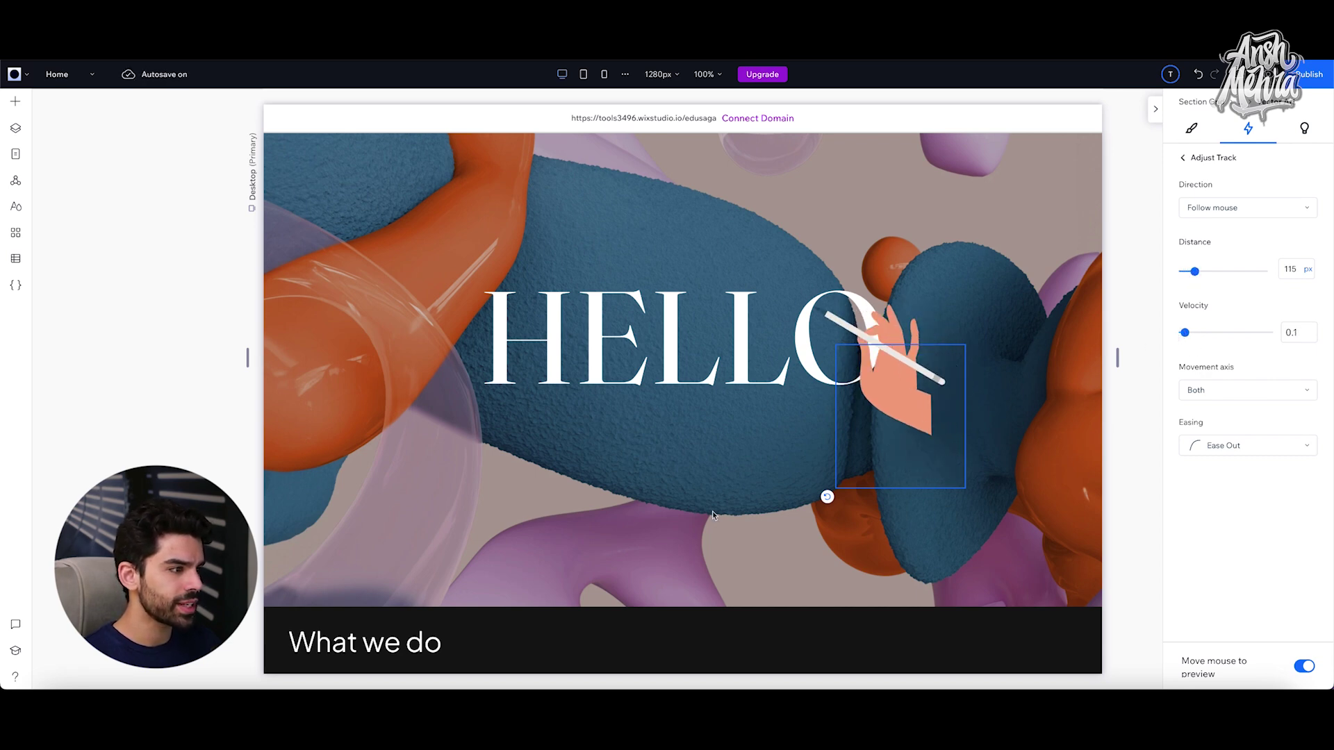
pyautogui.moveTo(1194, 271); pyautogui.dragTo(1186, 273)
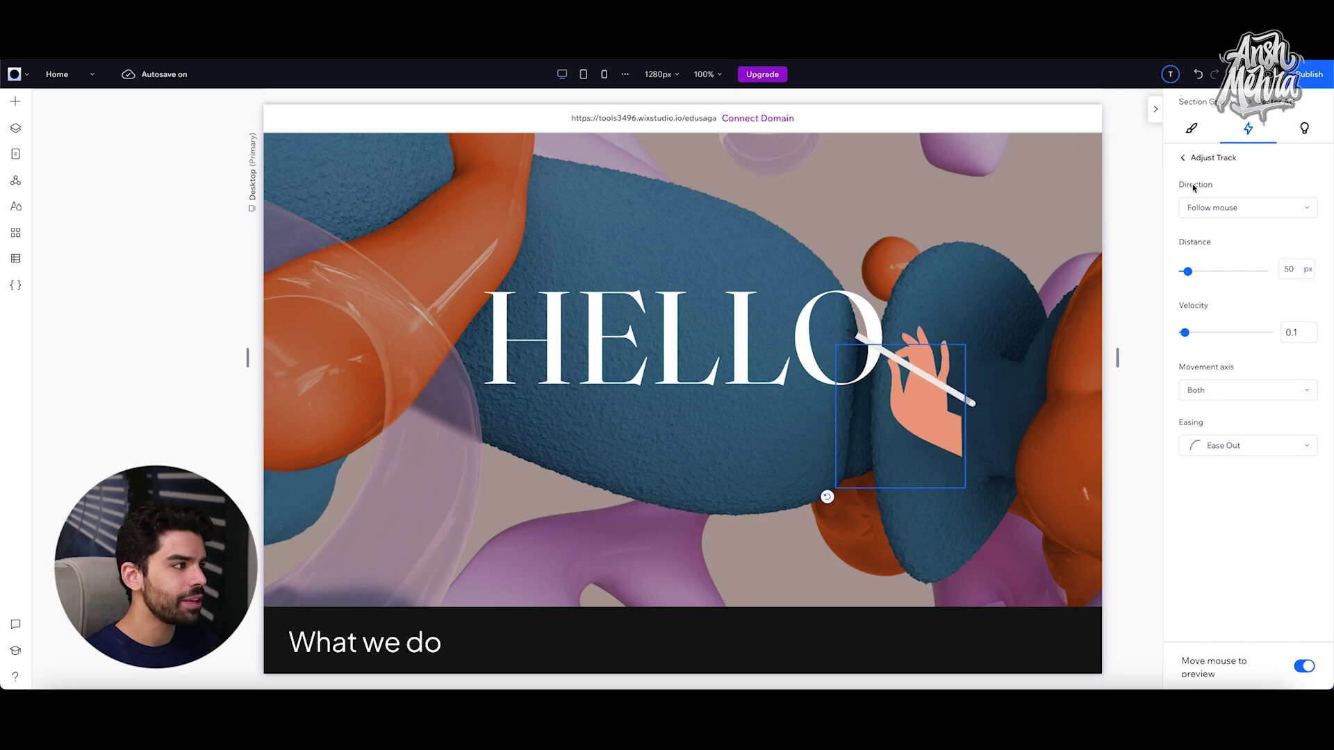
pyautogui.click(1184, 159)
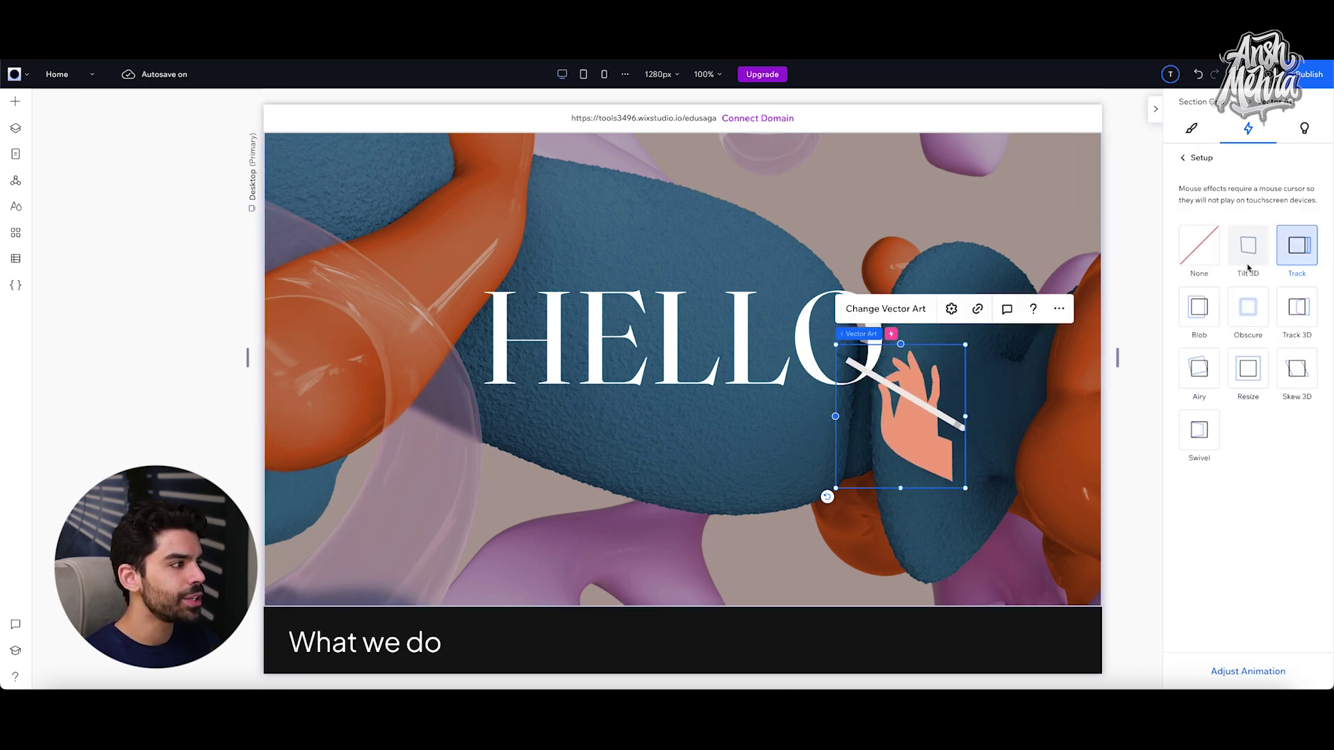
# Switch the pencil-hand's mouse effect to Tilt 3D, deselect it, and preview the page to test it
pyautogui.click(1248, 257)
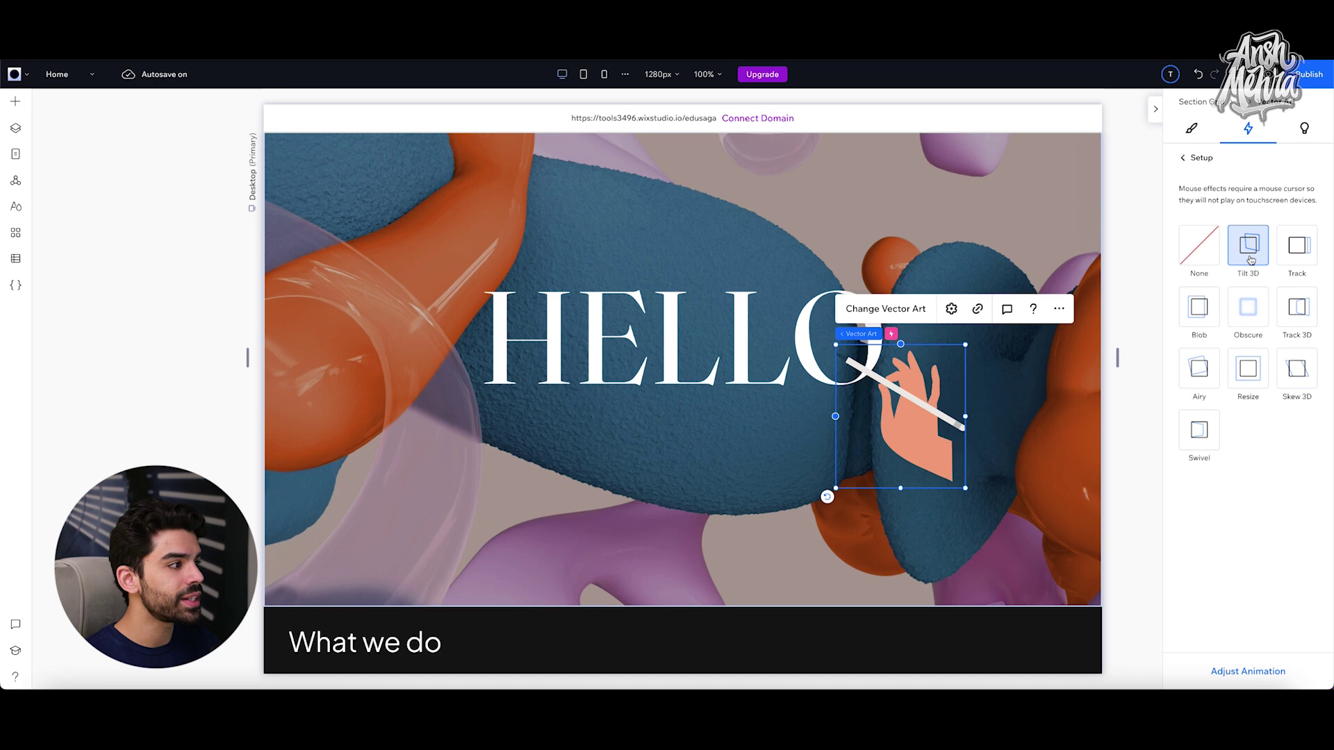
pyautogui.click(991, 437)
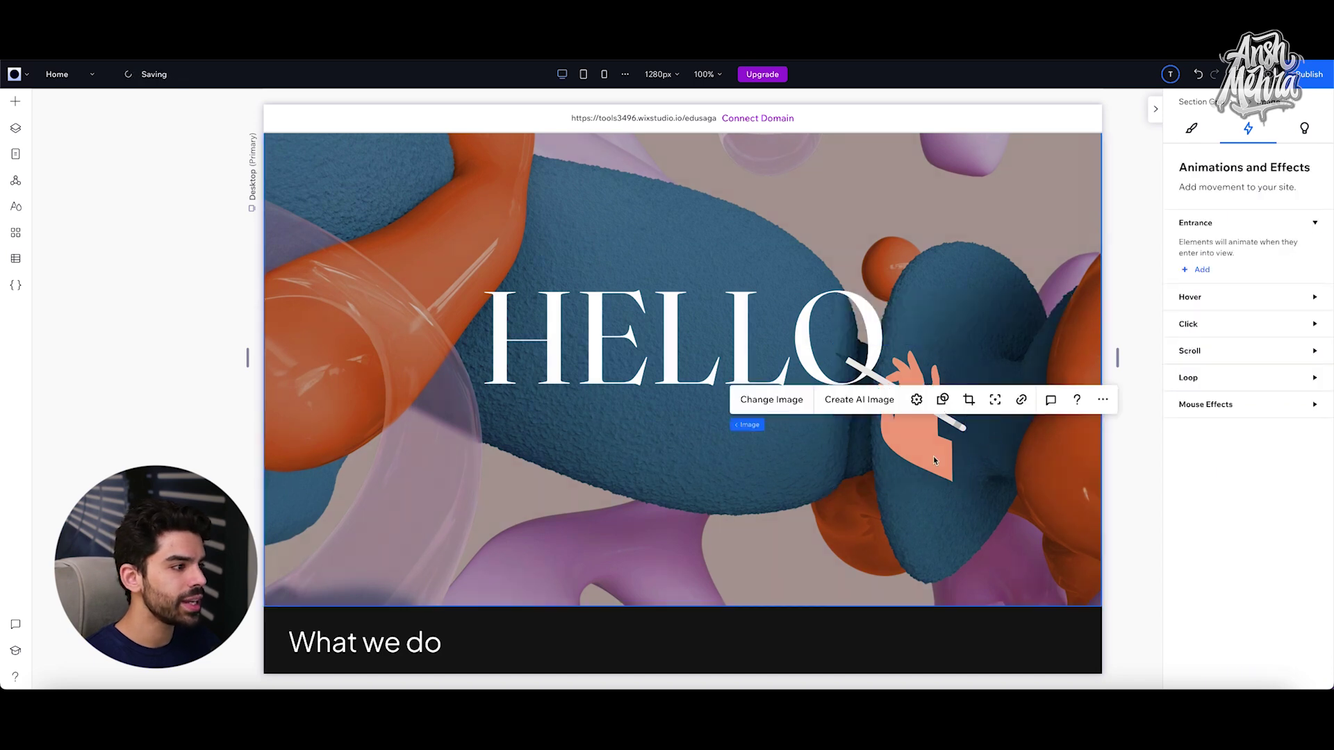
pyautogui.click(824, 464)
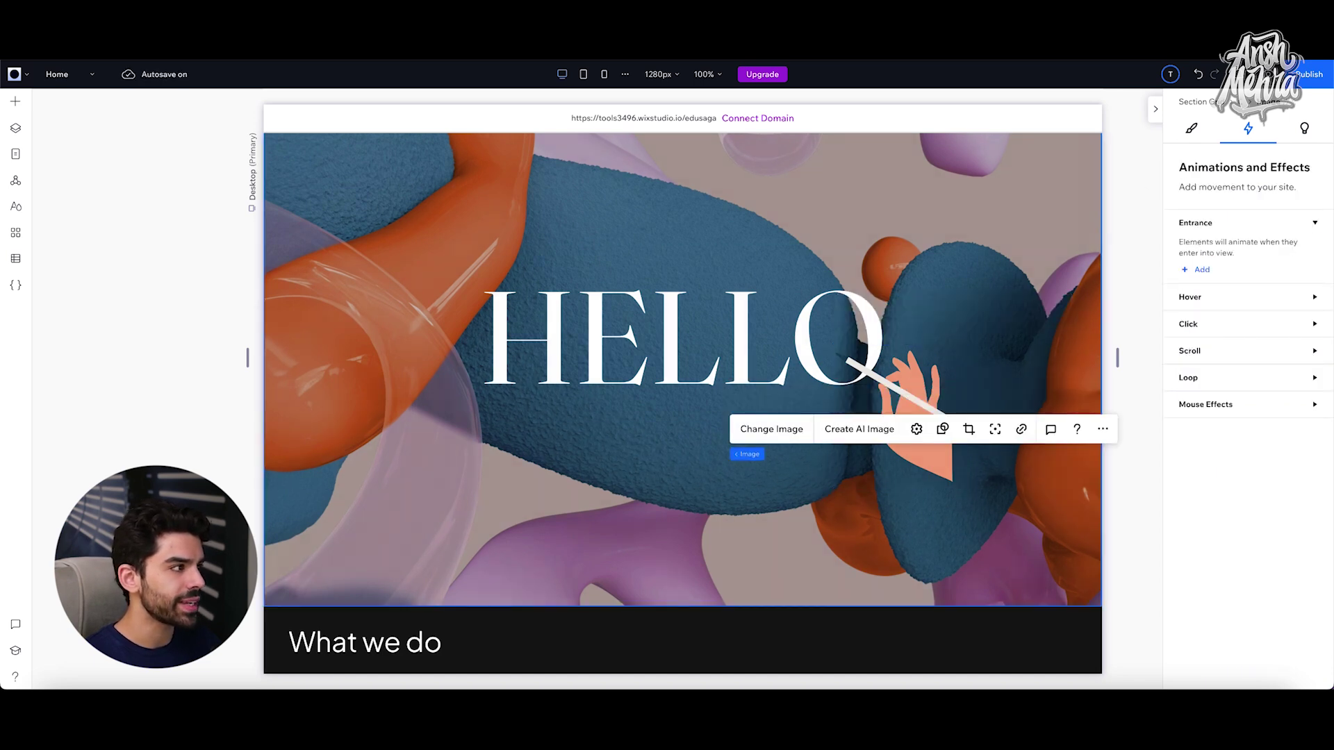
pyautogui.hotkey('ctrl', 'shift', 'p')
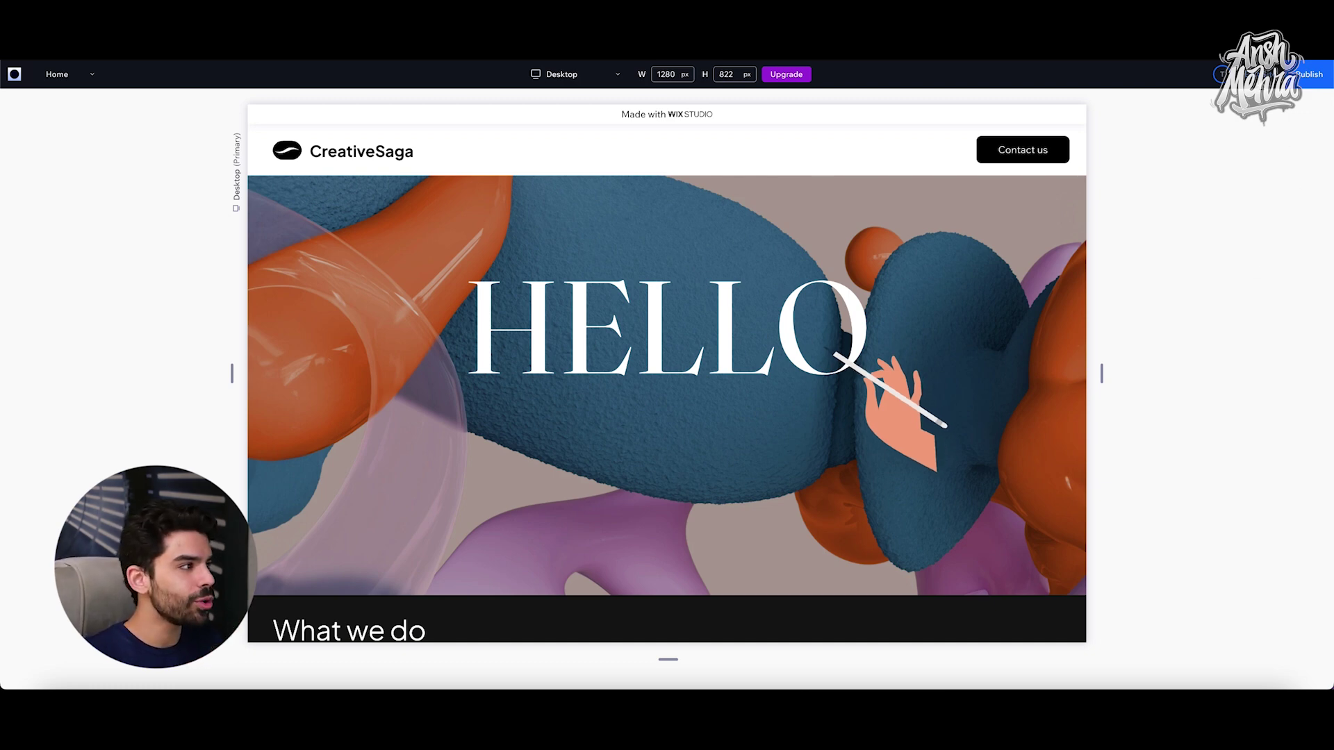
# Change the pencil-hand vector's mouse effect from Tilt 3D to Skew 3D and test it in preview
pyautogui.press('Escape')
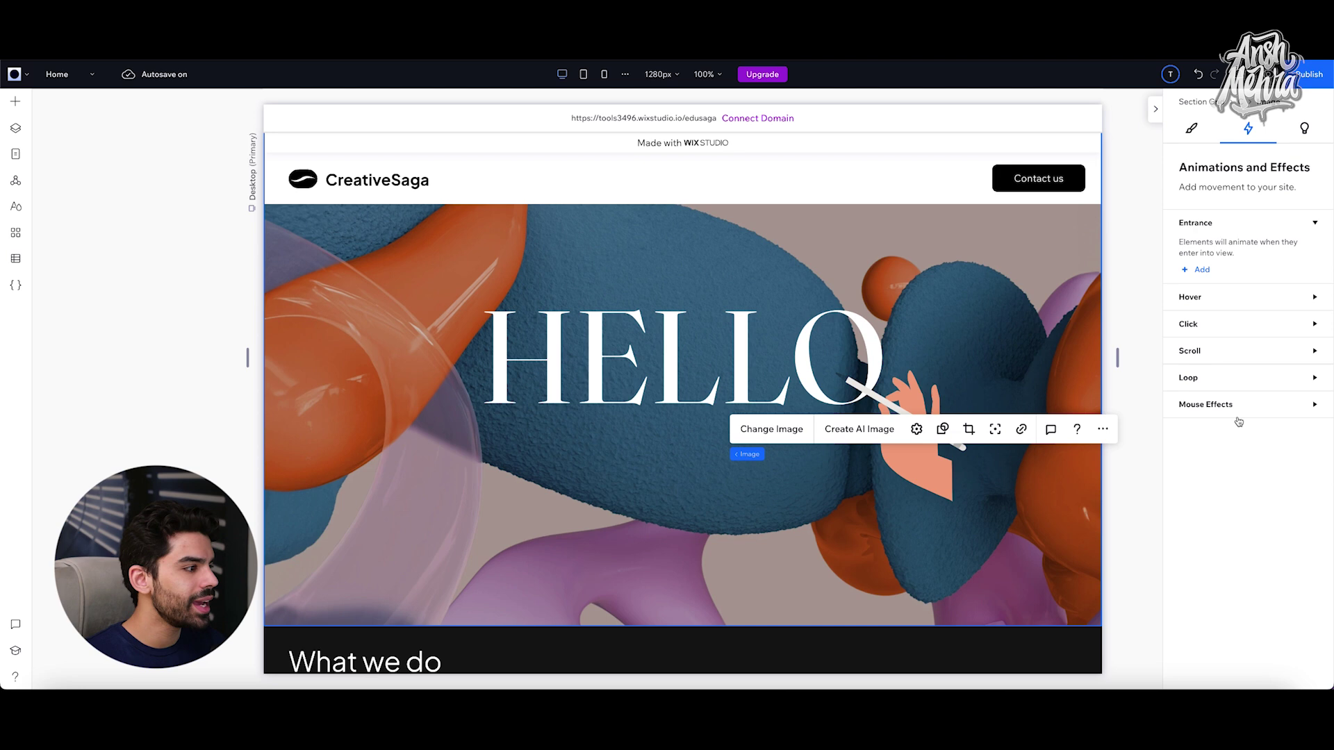
pyautogui.click(906, 458)
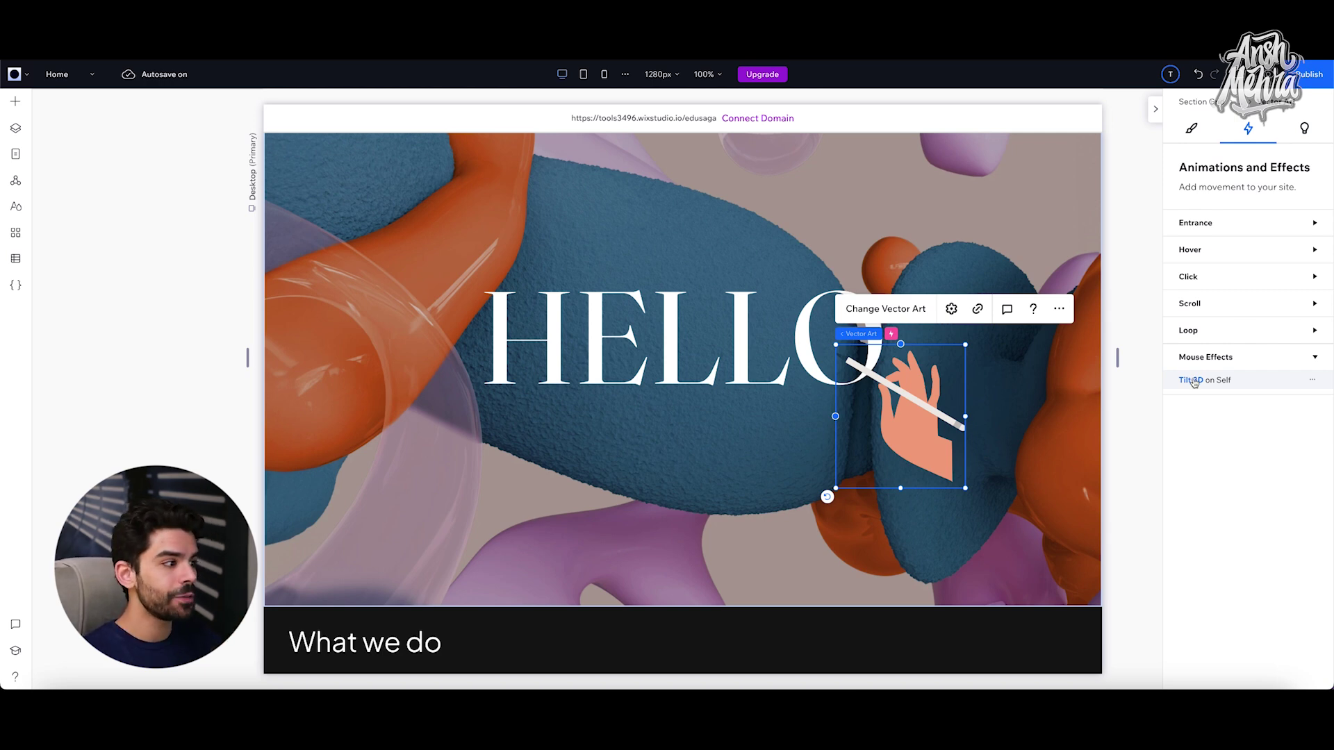
pyautogui.click(1195, 382)
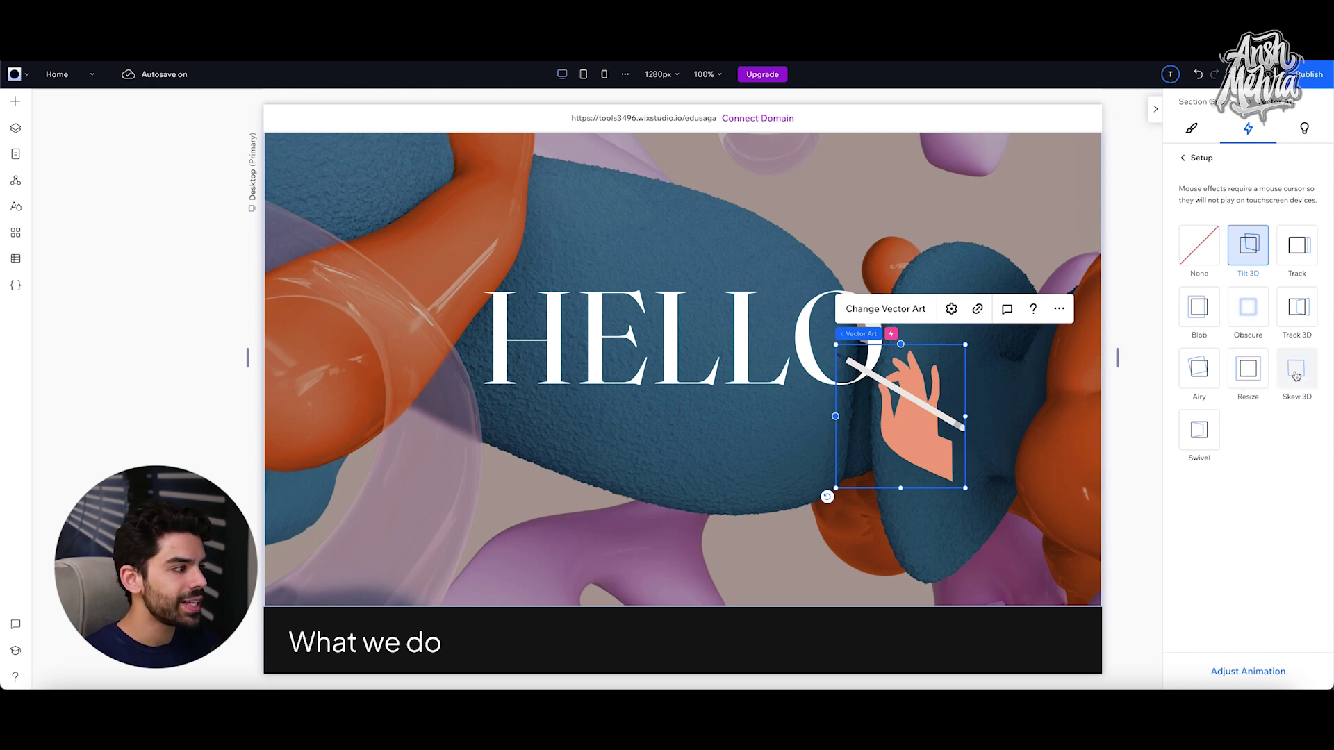
pyautogui.click(1296, 373)
pyautogui.click(1293, 375)
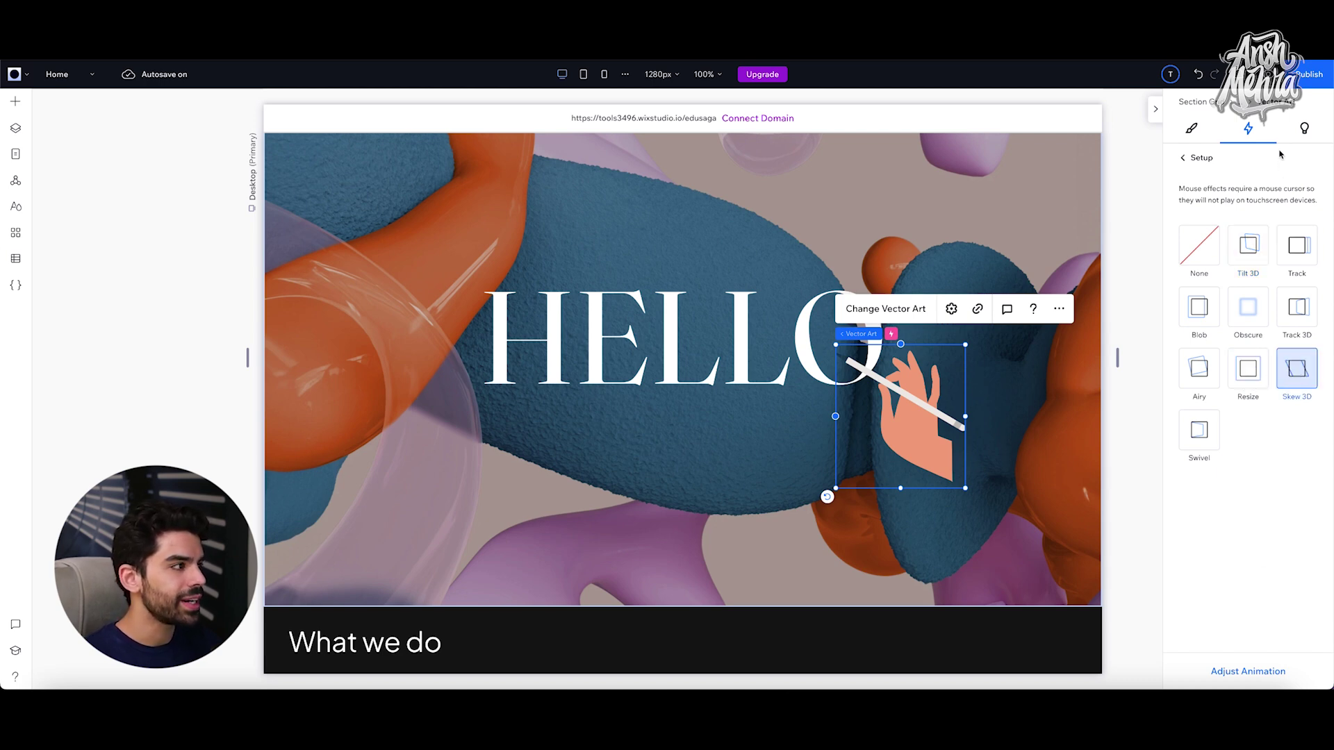
pyautogui.click(1260, 74)
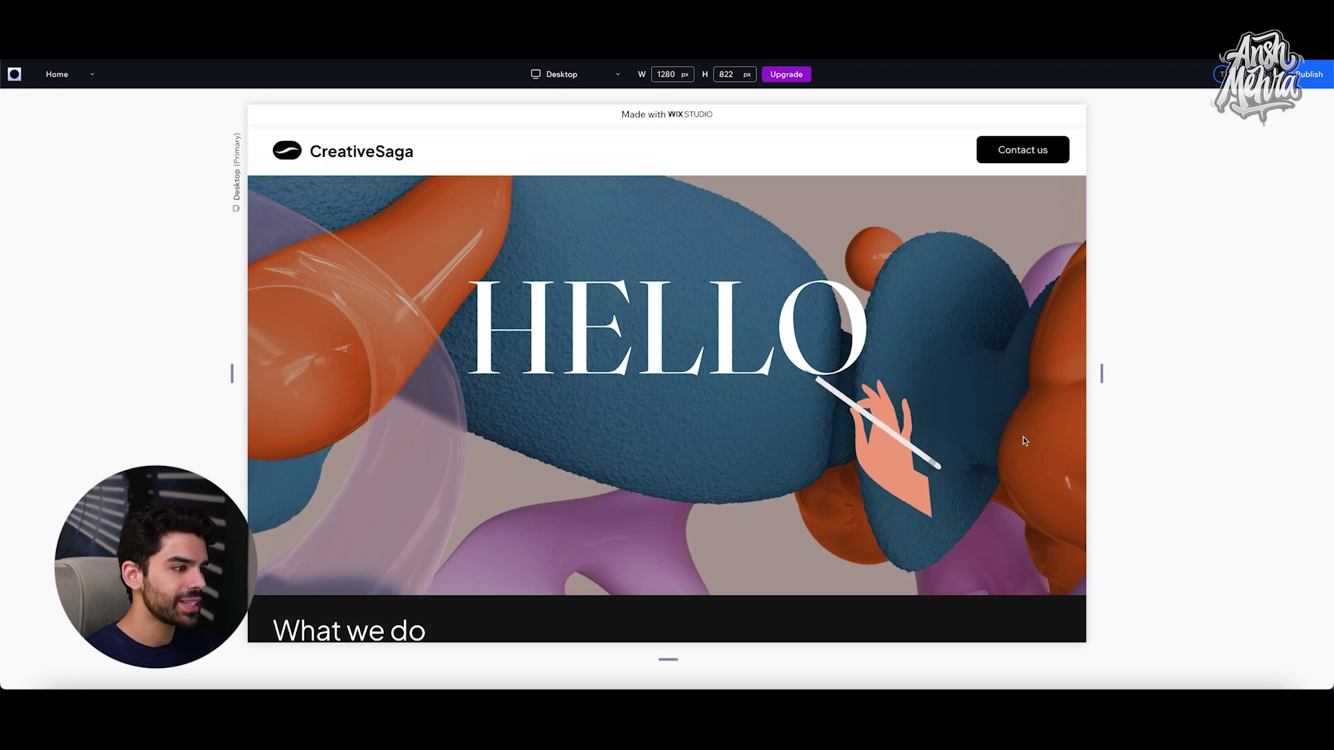
pyautogui.press('Escape')
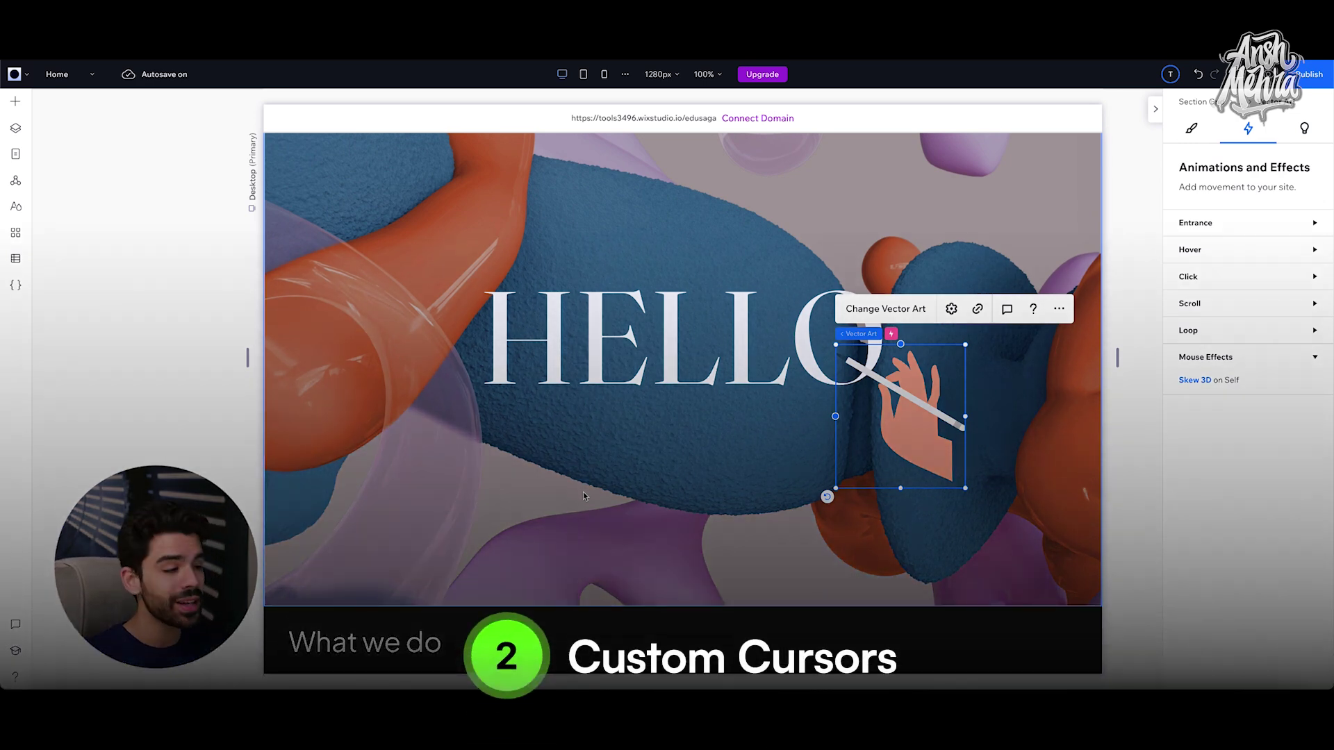
# Preview the site and scroll down and back up from the 'Top Tier Digital Solutions' hero
pyautogui.click(535, 493)
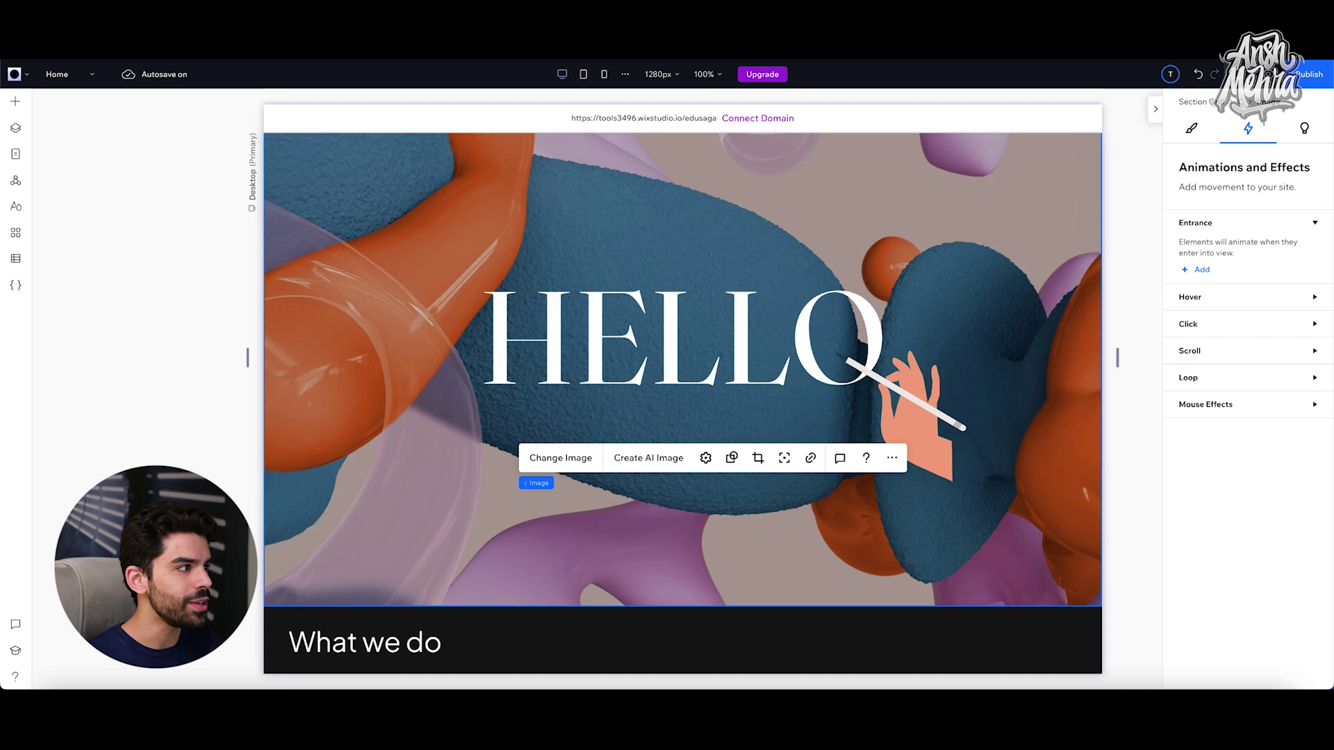
pyautogui.hotkey('ctrl', 'p')
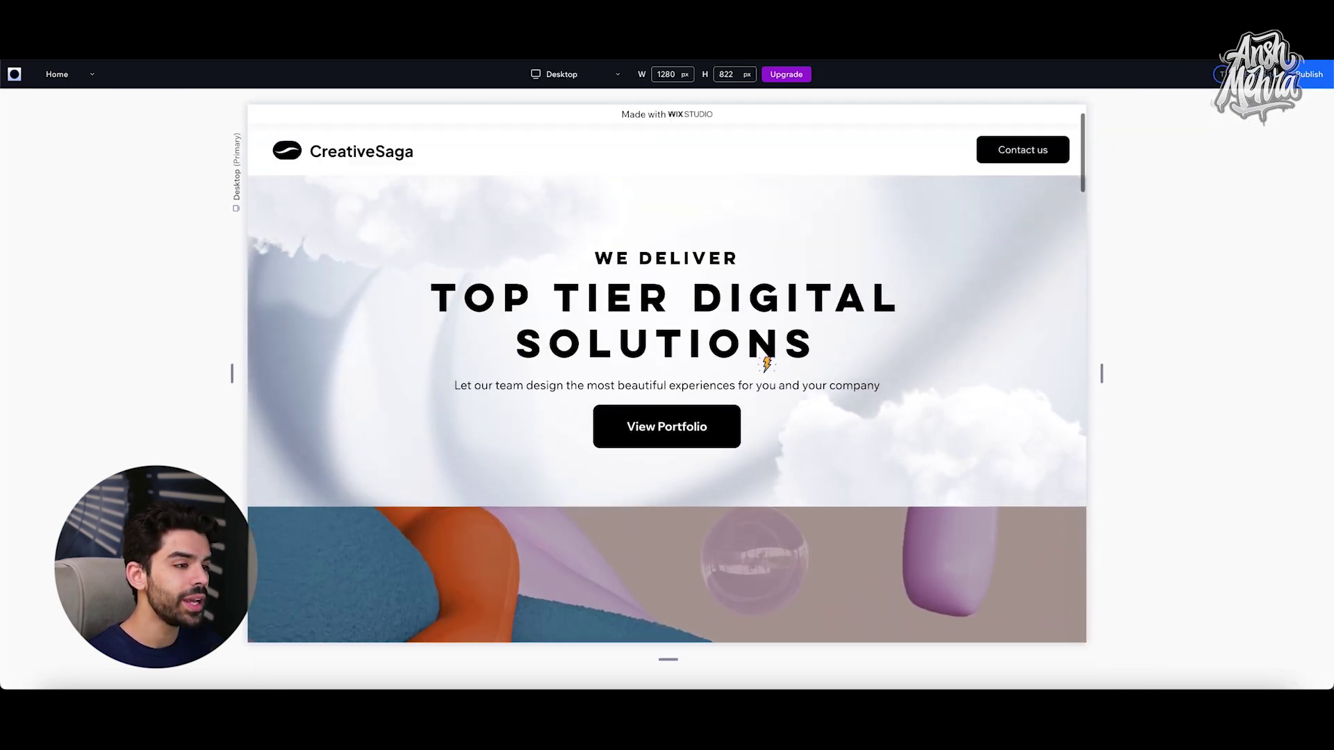
pyautogui.scroll(-2, 778, 437)
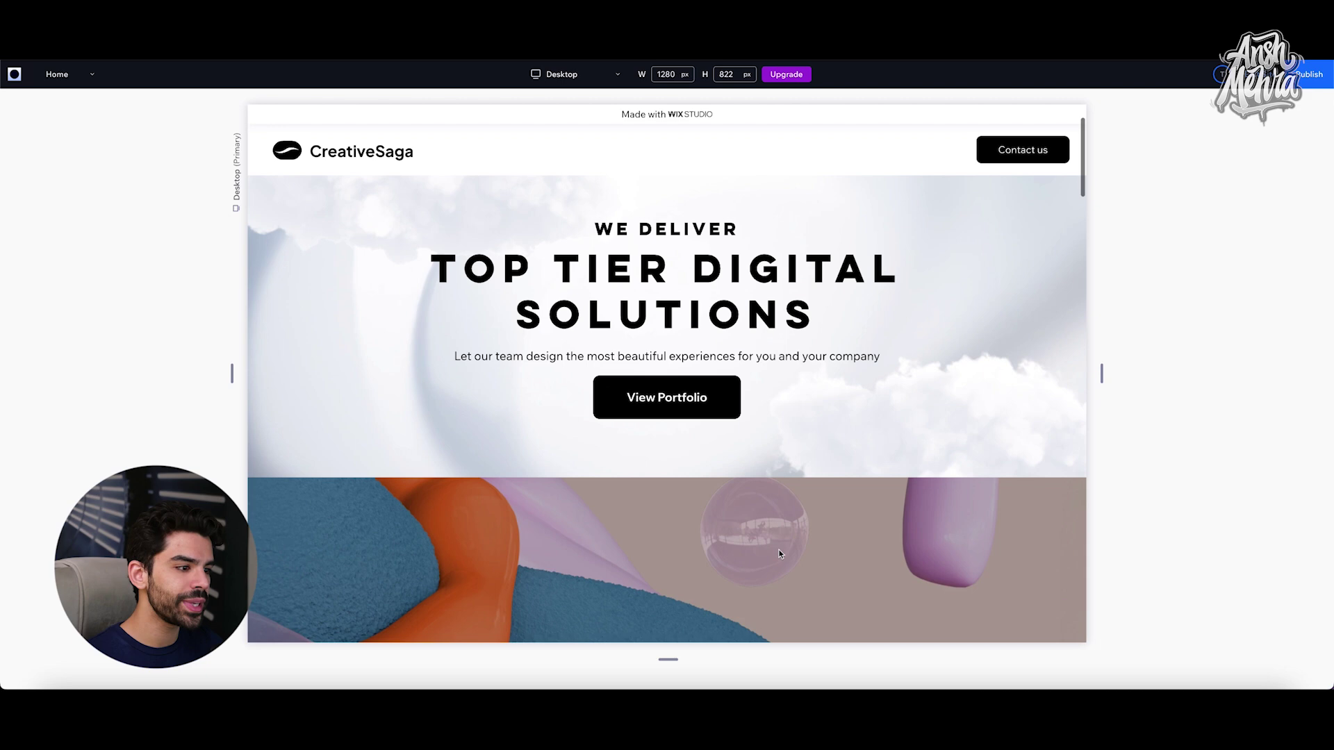
pyautogui.scroll(2, 799, 410)
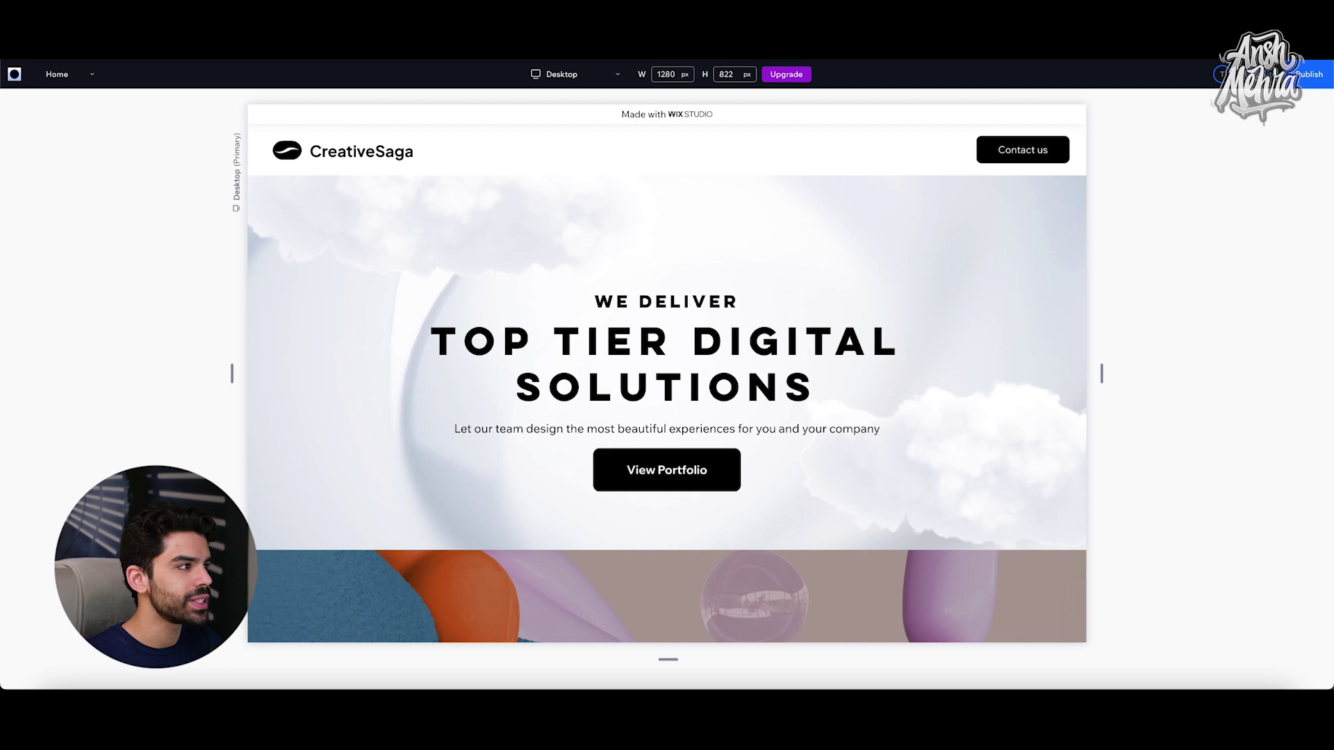
# Exit preview, select the hero's Section Grid in Layers, and expand its Design > Cursor settings
pyautogui.click(1257, 74)
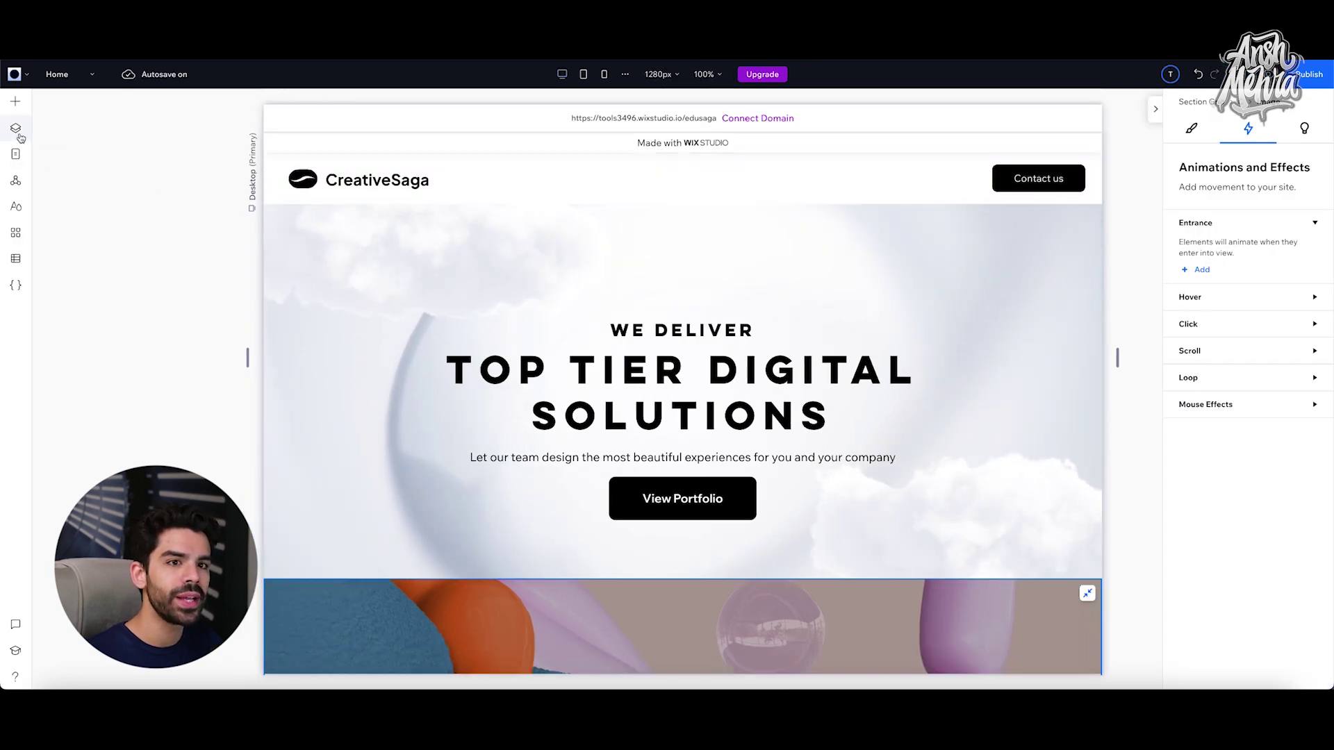
pyautogui.click(18, 133)
pyautogui.scroll(-5, 421, 361)
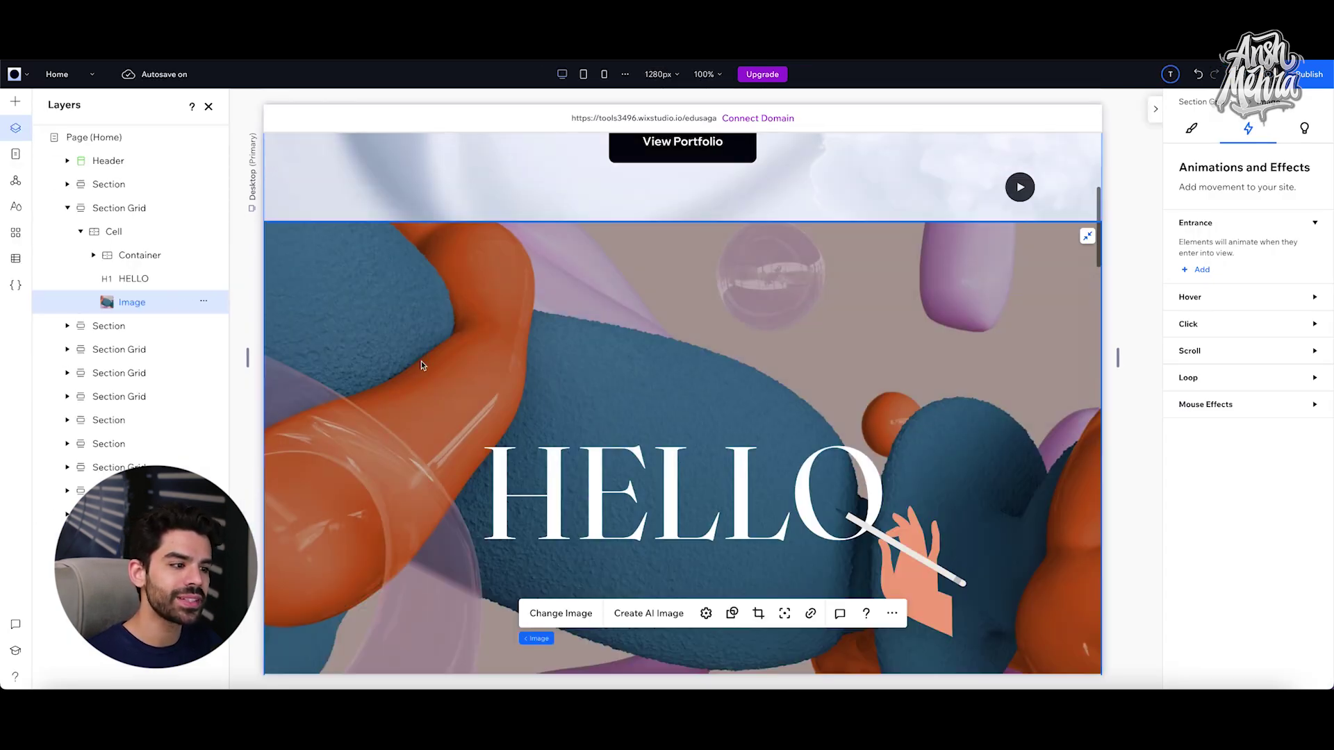
pyautogui.click(425, 357)
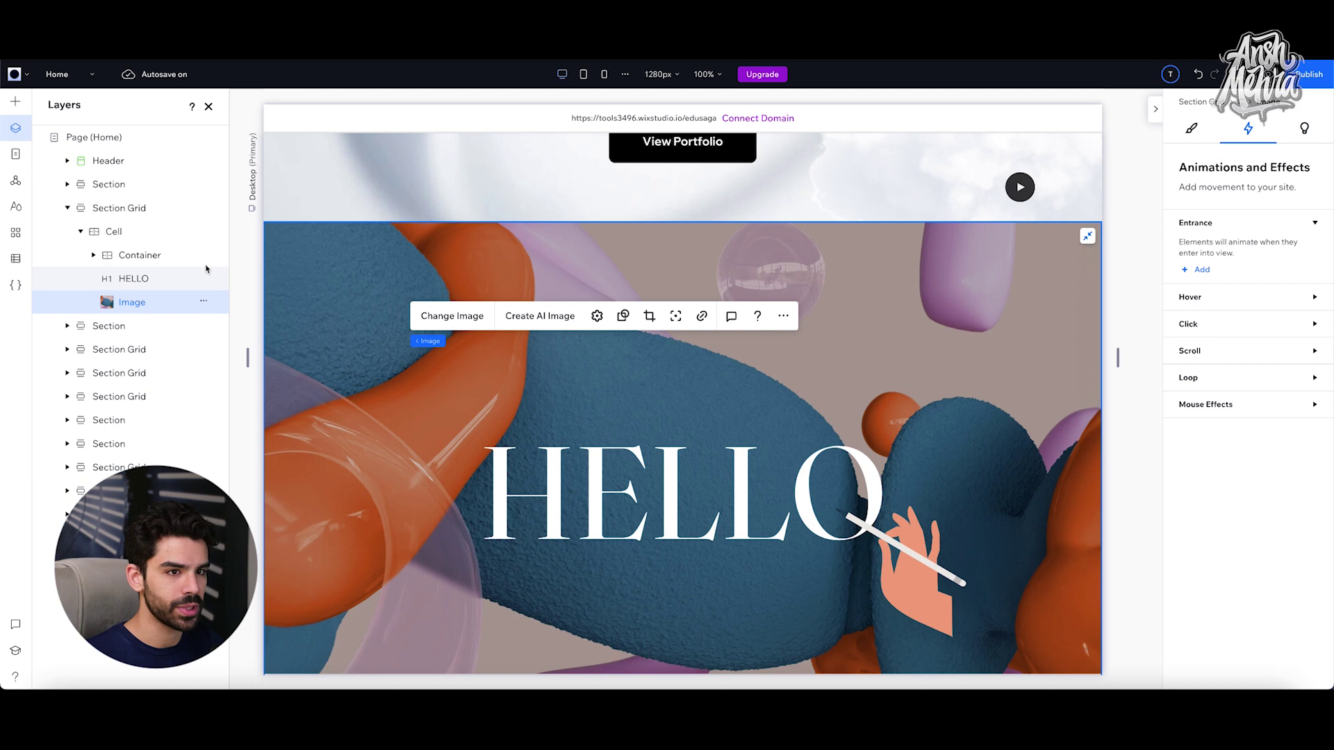
pyautogui.click(114, 208)
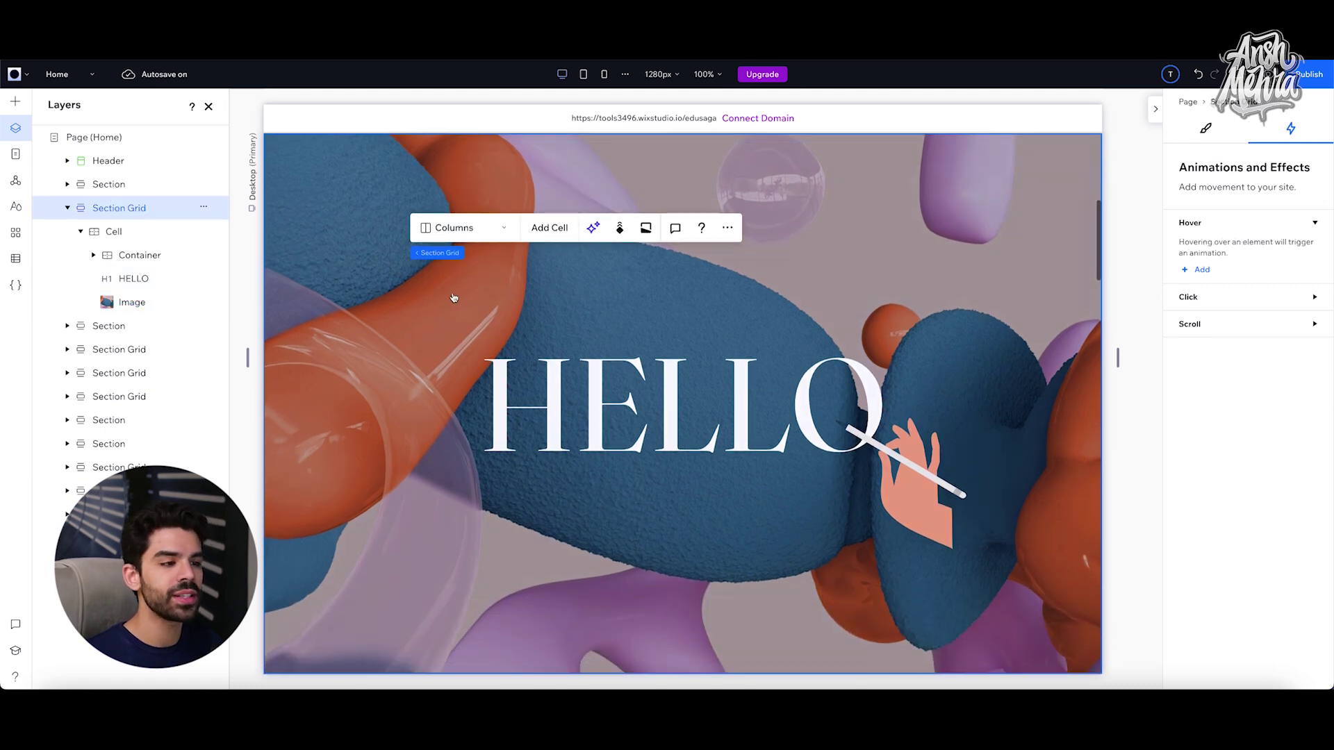
pyautogui.click(1206, 130)
pyautogui.scroll(-8, 1224, 431)
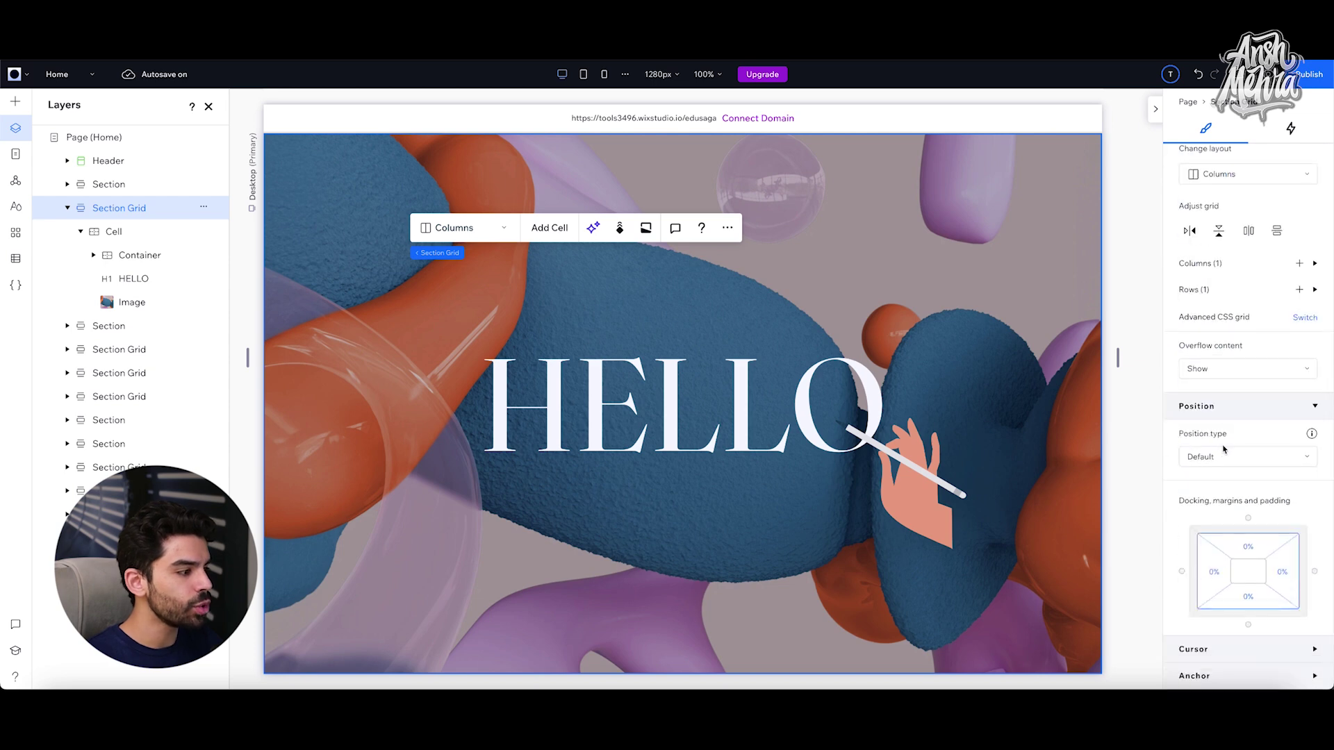
pyautogui.click(1315, 650)
pyautogui.scroll(-2, 1306, 653)
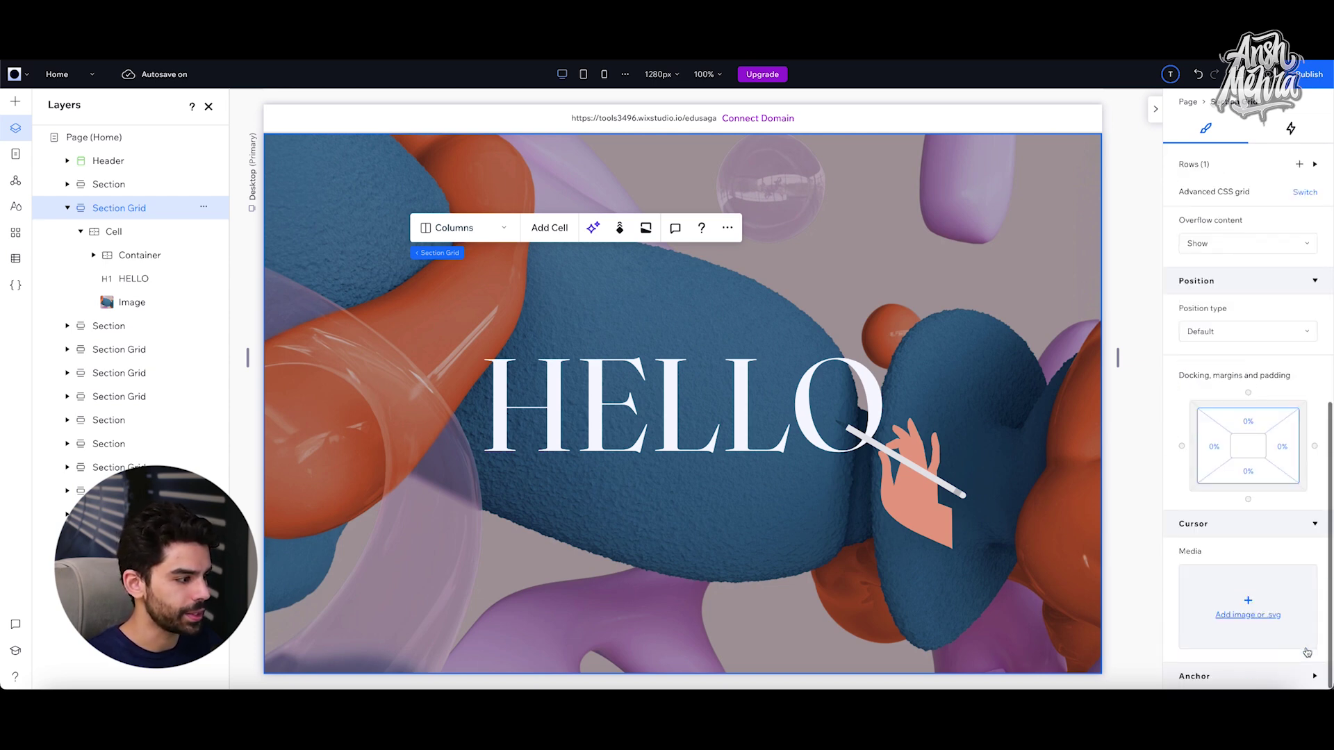
# Pick the Diamond vector art from the graphics library and add it as the section's custom cursor
pyautogui.click(1243, 617)
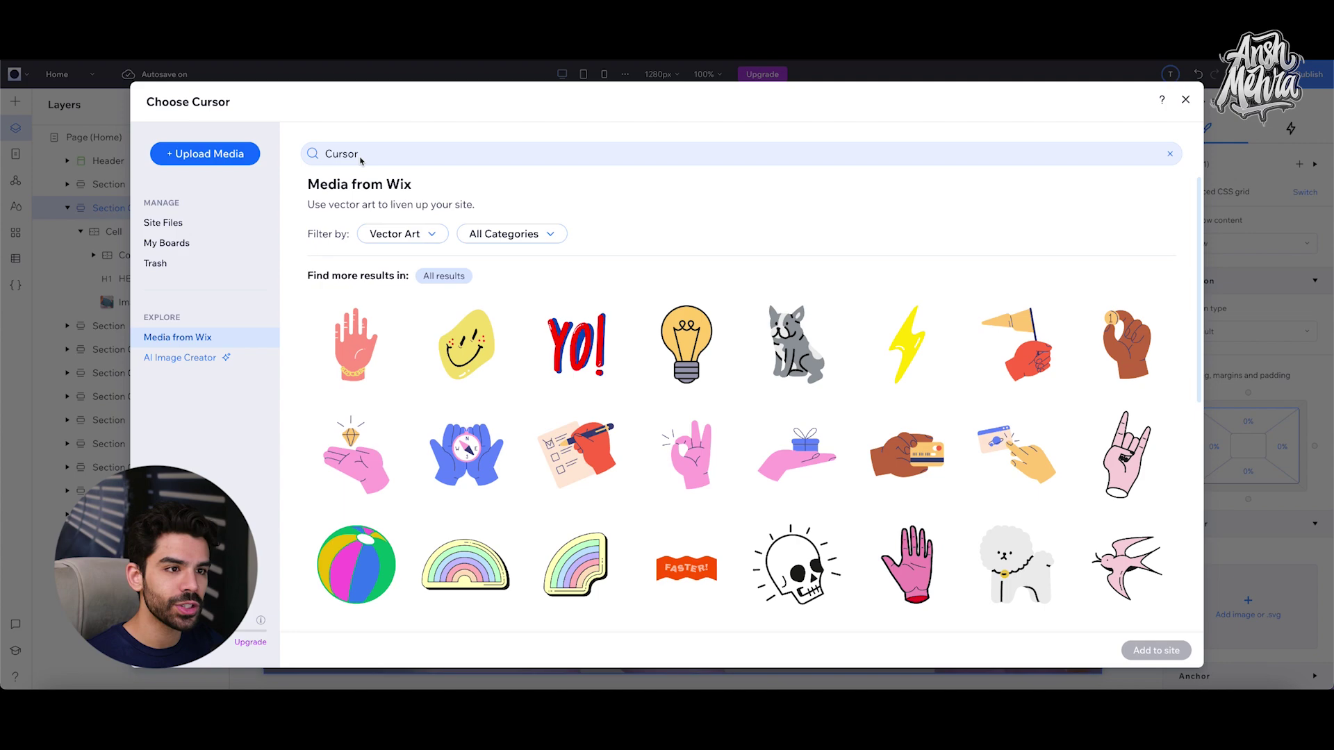
pyautogui.scroll(-2, 677, 414)
pyautogui.scroll(-4, 668, 409)
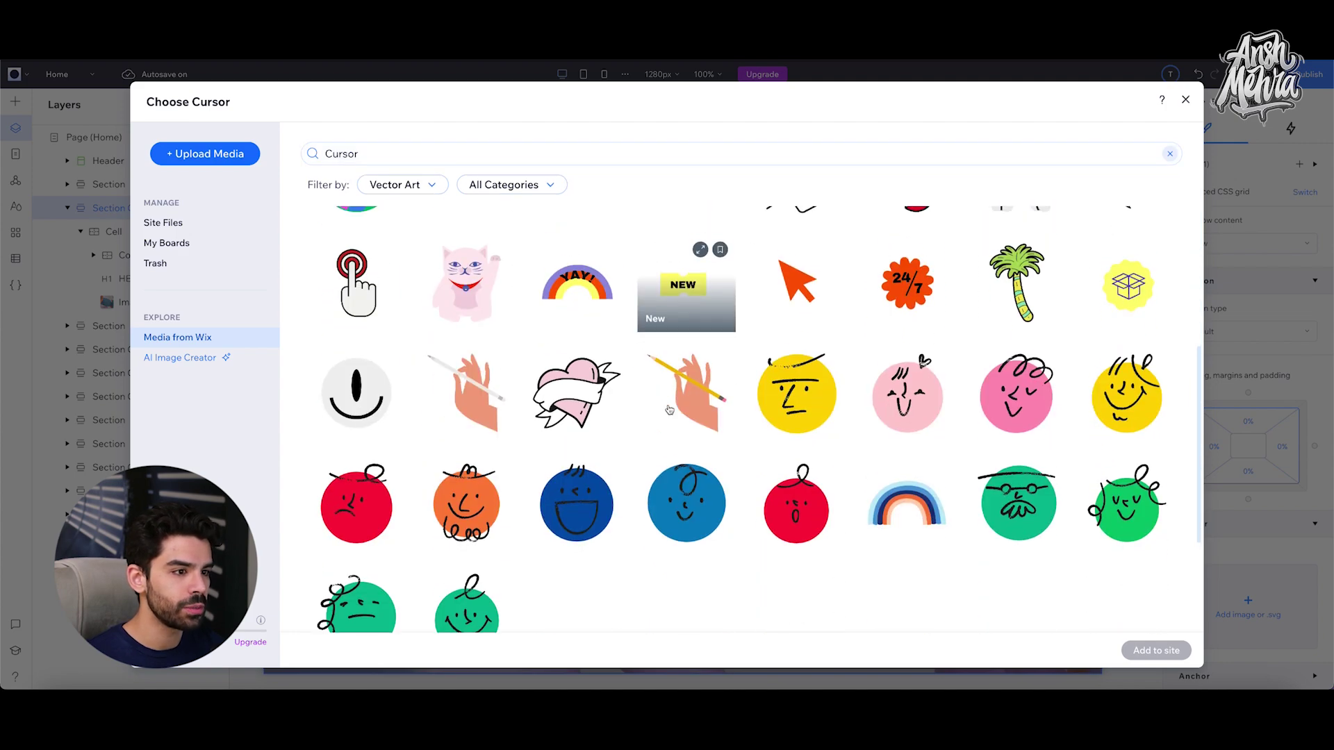
pyautogui.scroll(-6, 668, 409)
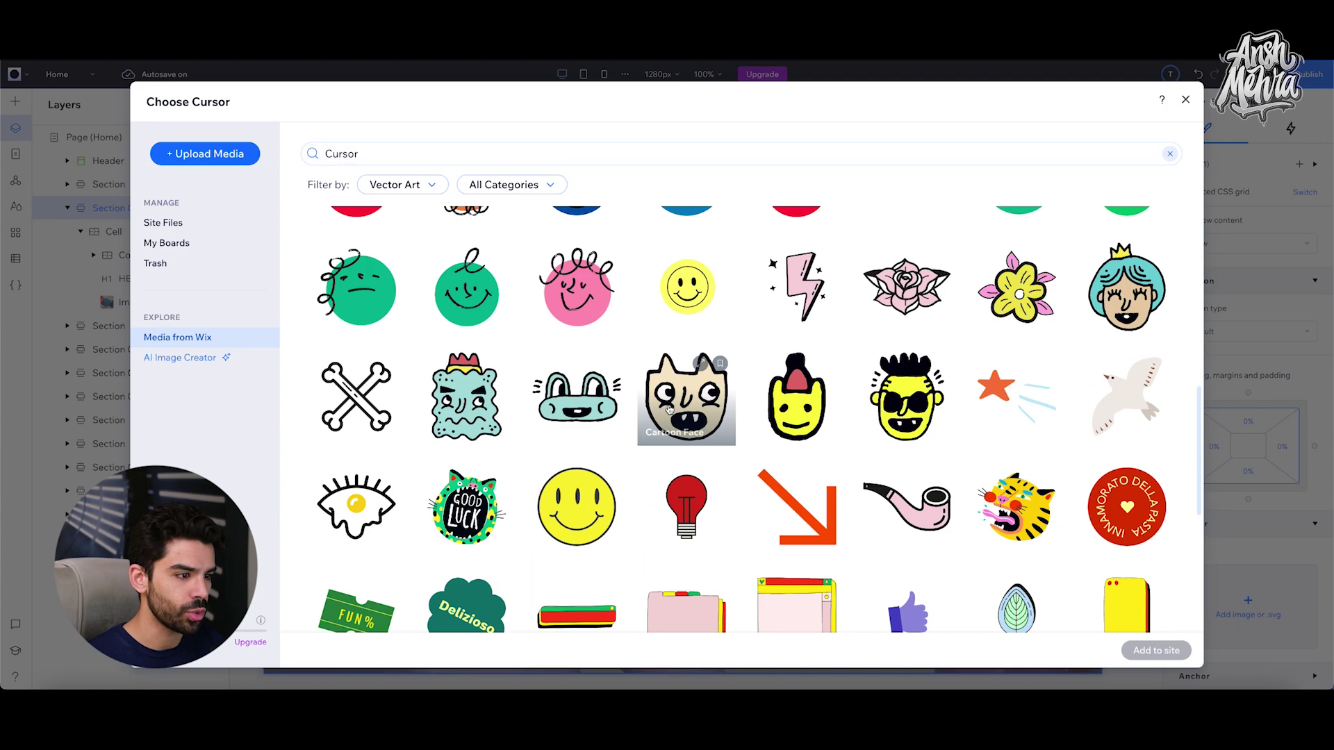
pyautogui.scroll(-6, 669, 409)
pyautogui.click(668, 409)
pyautogui.scroll(-2, 764, 396)
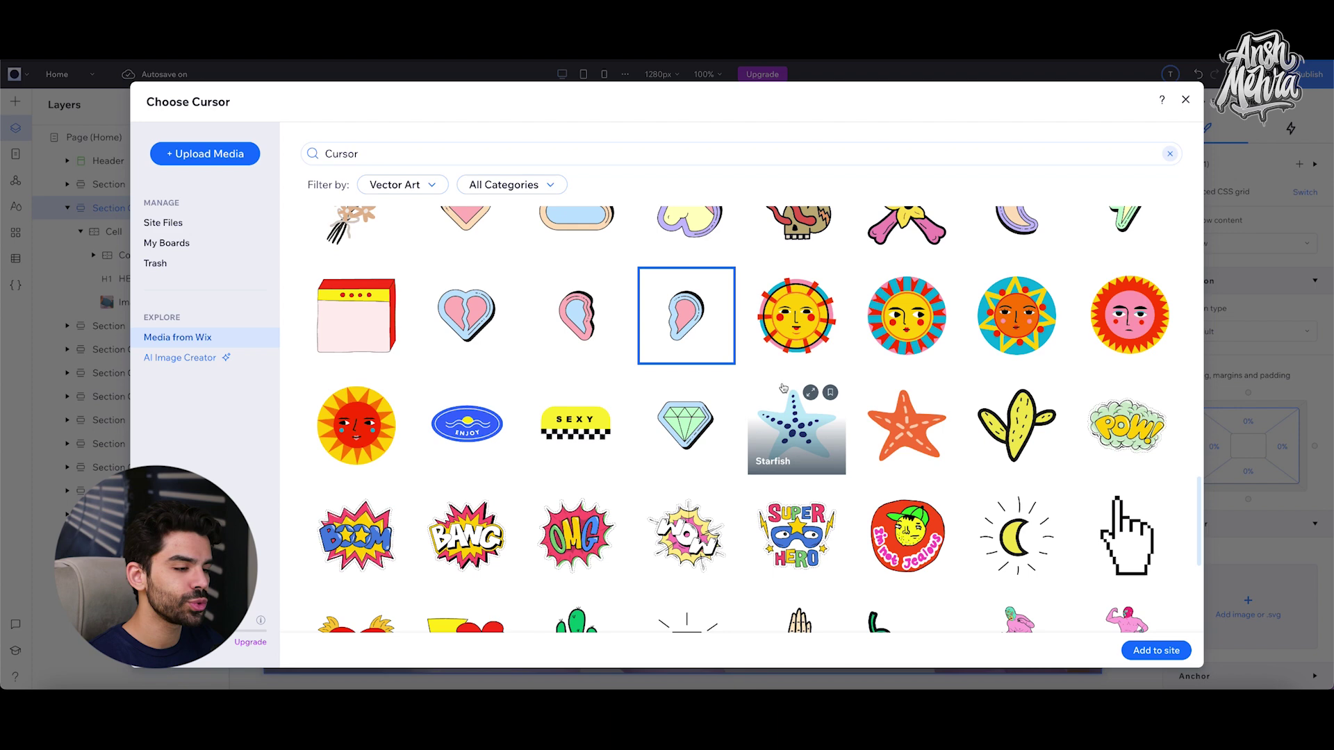
pyautogui.click(699, 437)
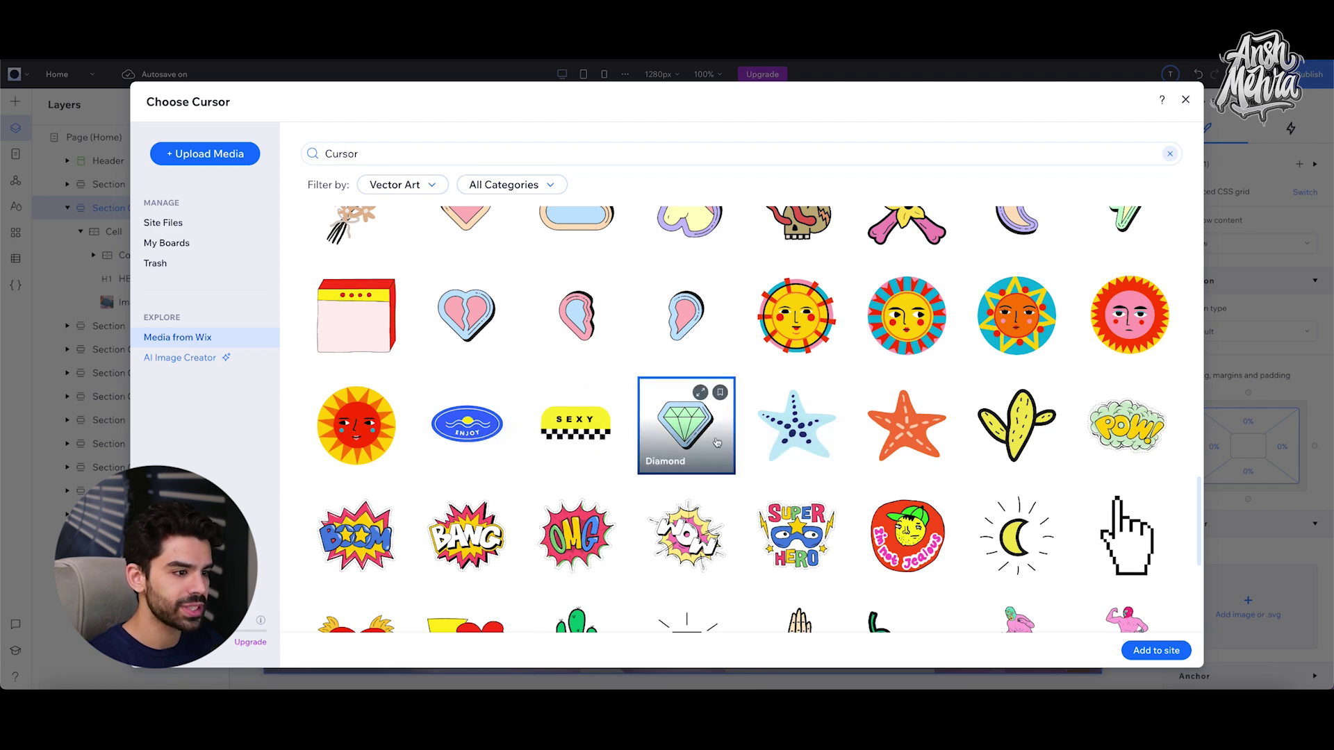
pyautogui.click(1137, 652)
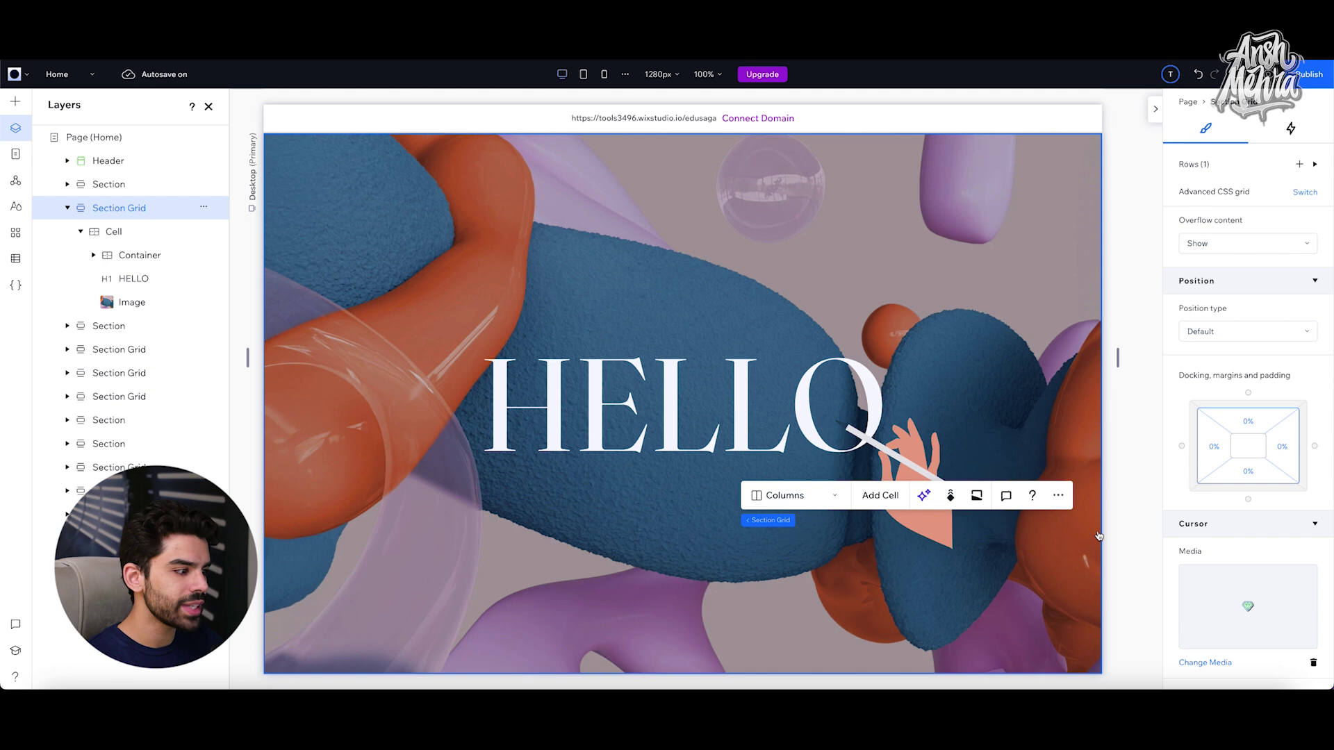
# Enlarge the diamond cursor to 96 px with the Size slider
pyautogui.scroll(-1, 1326, 596)
pyautogui.scroll(-1, 1257, 562)
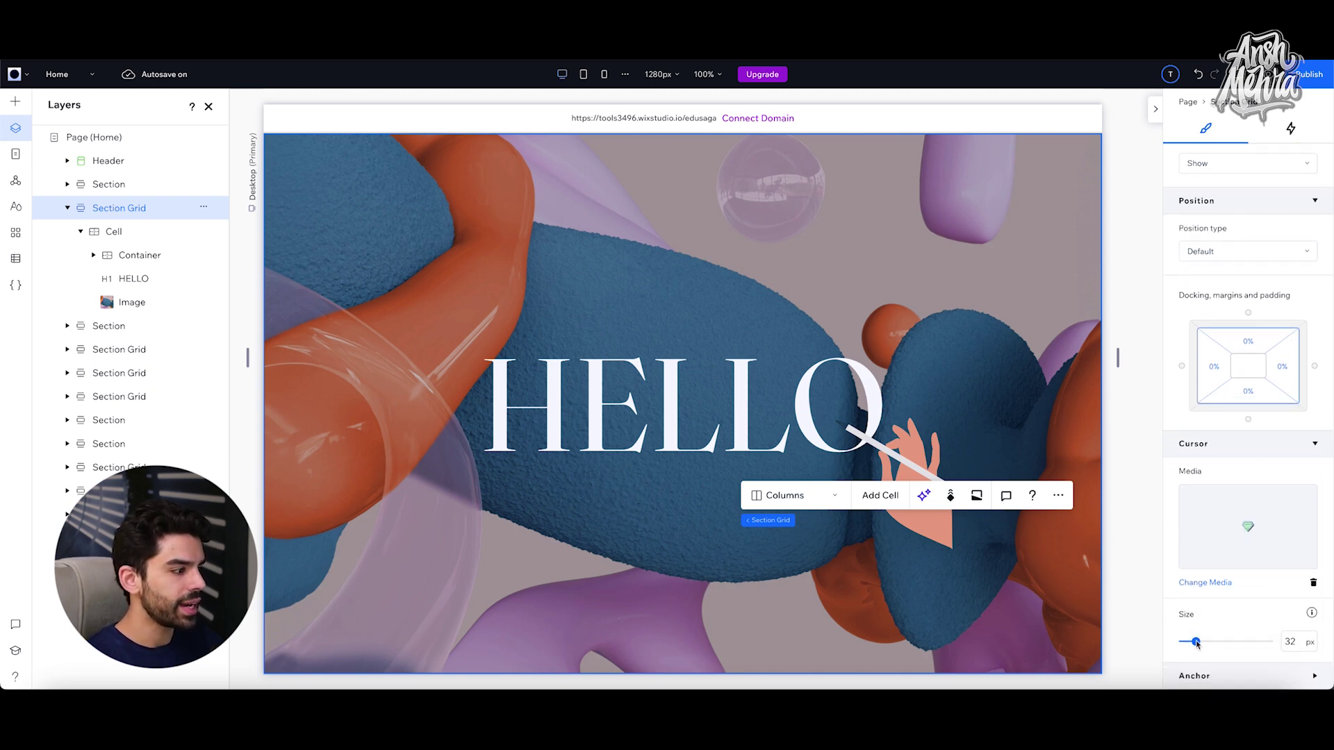
pyautogui.moveTo(1196, 643); pyautogui.dragTo(1249, 643)
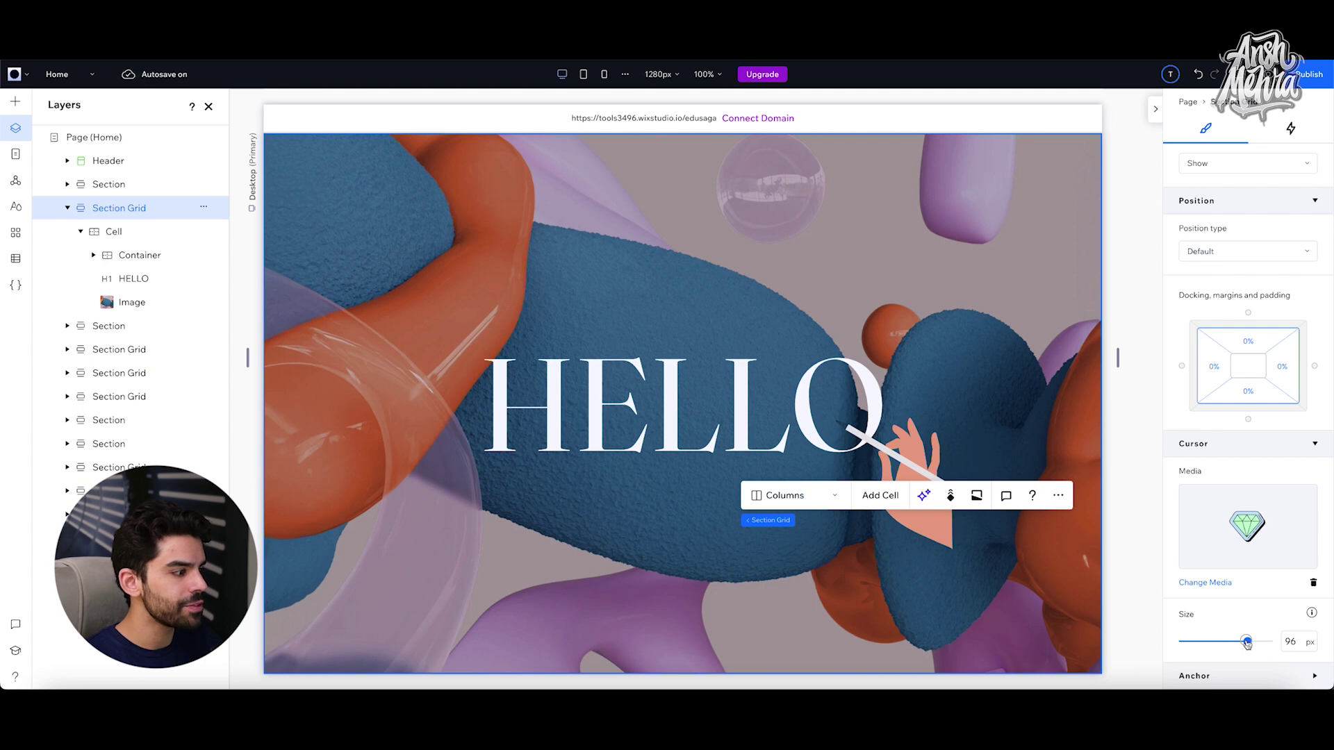
pyautogui.click(986, 431)
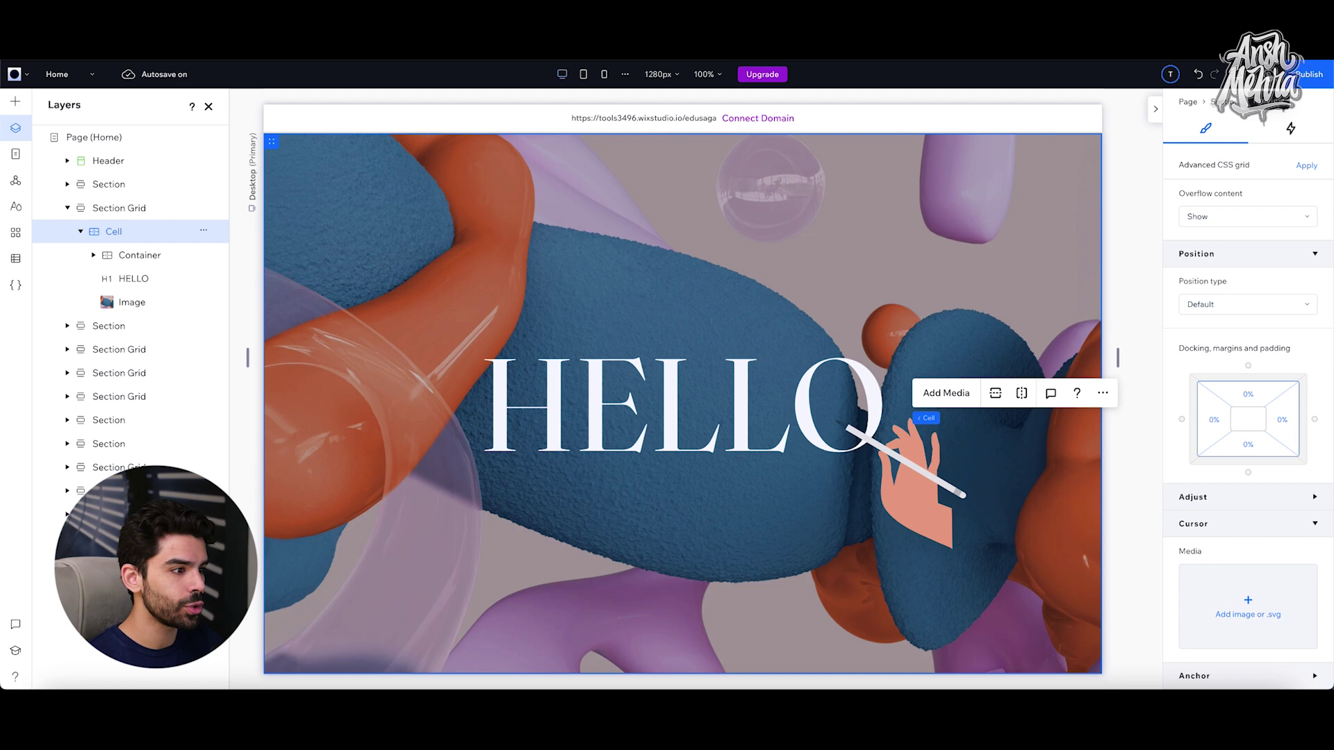
# Preview the site, scrolling down the page and spreading the stacked team photo cards with the diamond cursor
pyautogui.hotkey('ctrl', 'p')
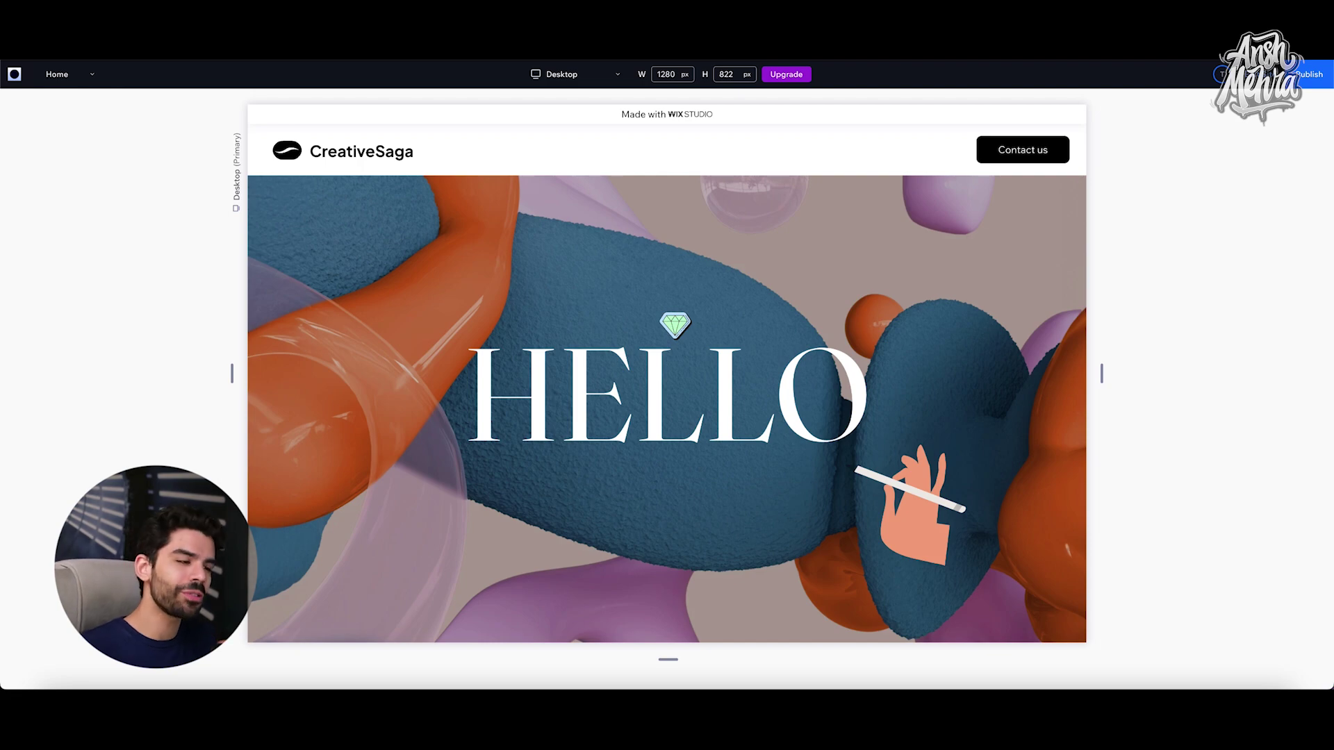
pyautogui.scroll(-10, 674, 325)
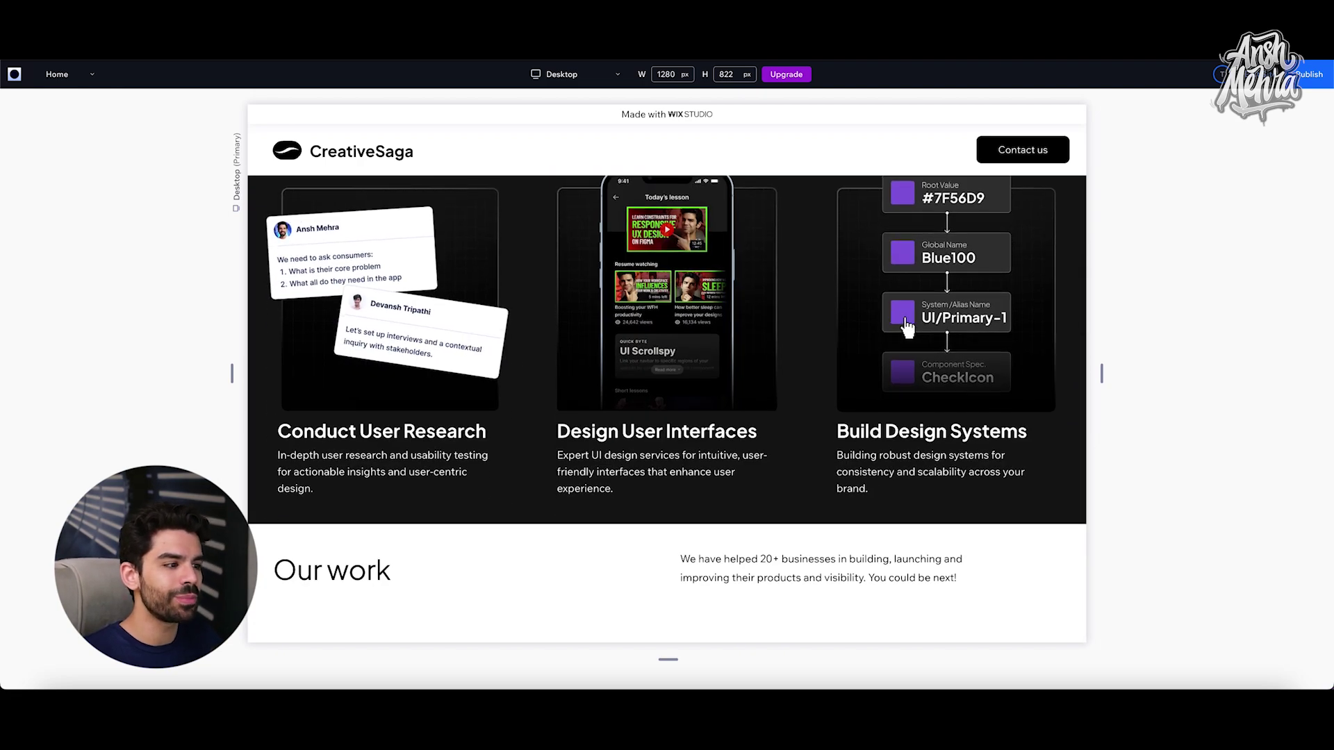
pyautogui.scroll(-5, 909, 332)
pyautogui.scroll(1, 834, 347)
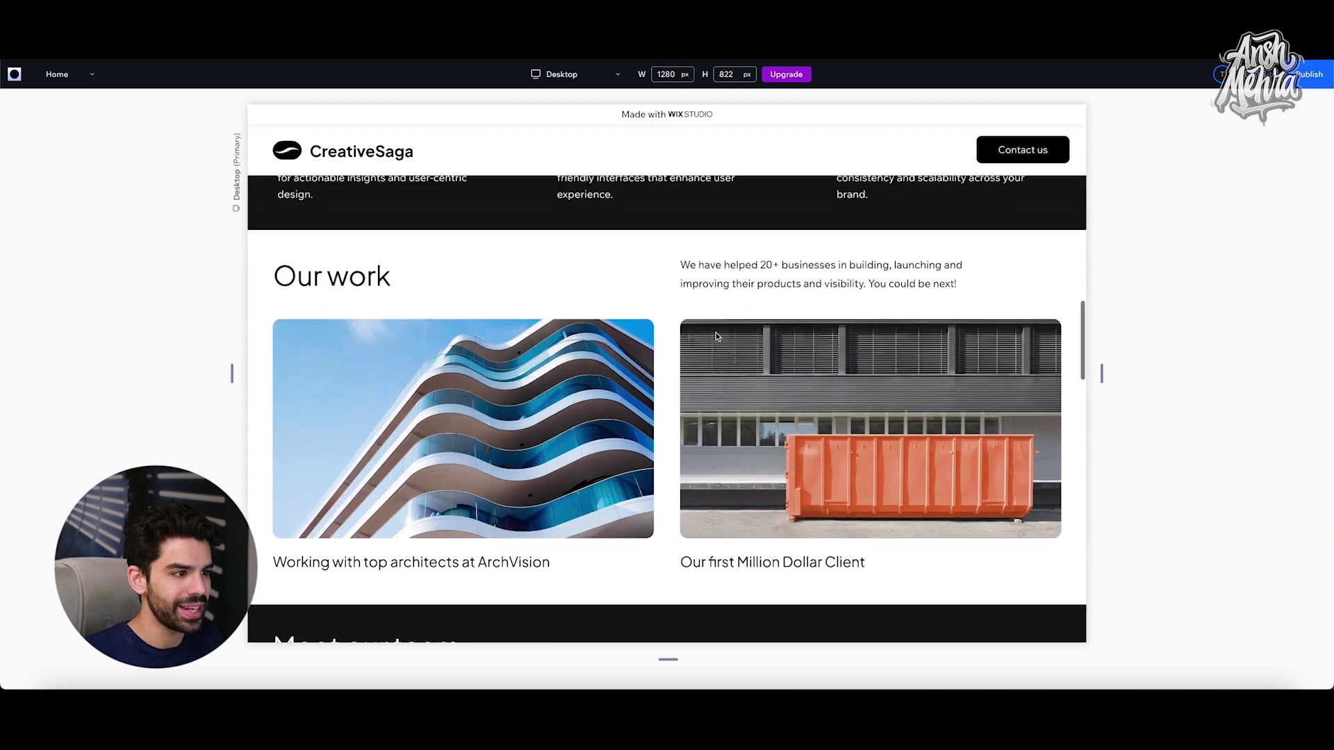
pyautogui.scroll(-5, 700, 363)
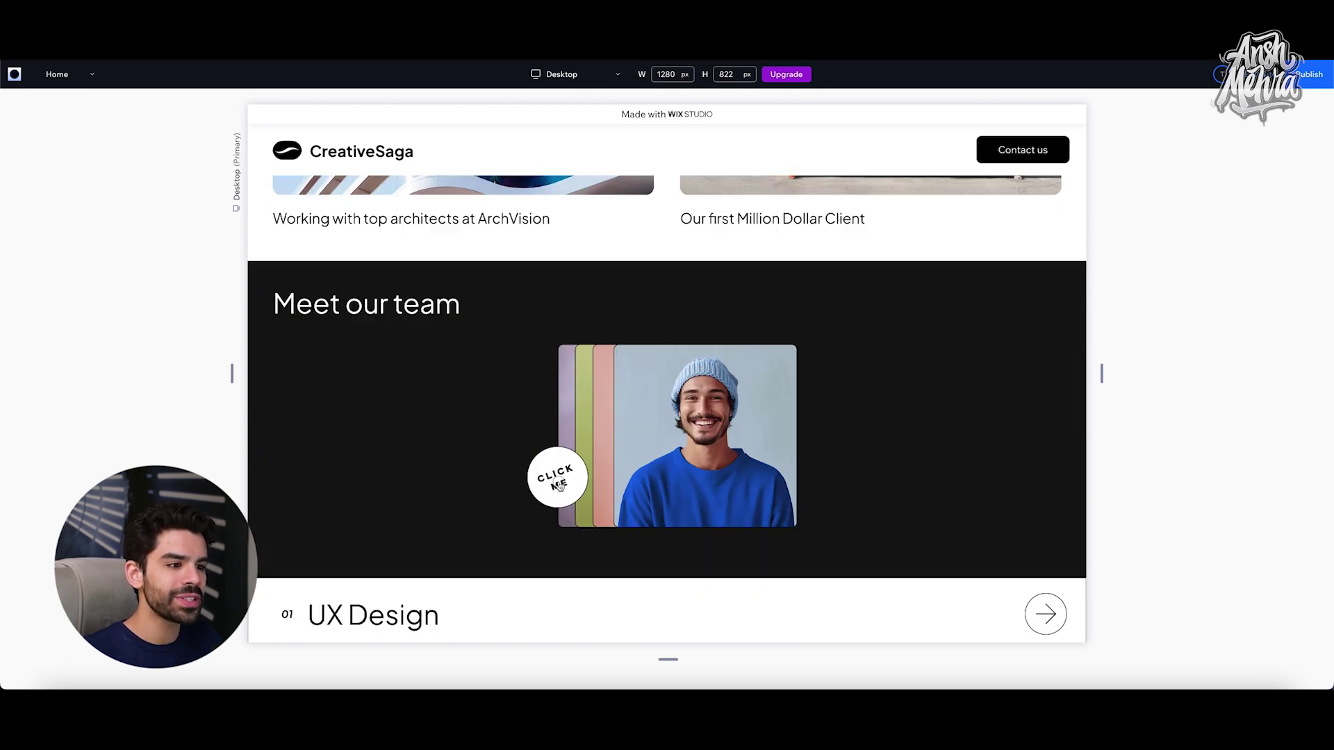
pyautogui.click(617, 396)
pyautogui.scroll(-3, 566, 457)
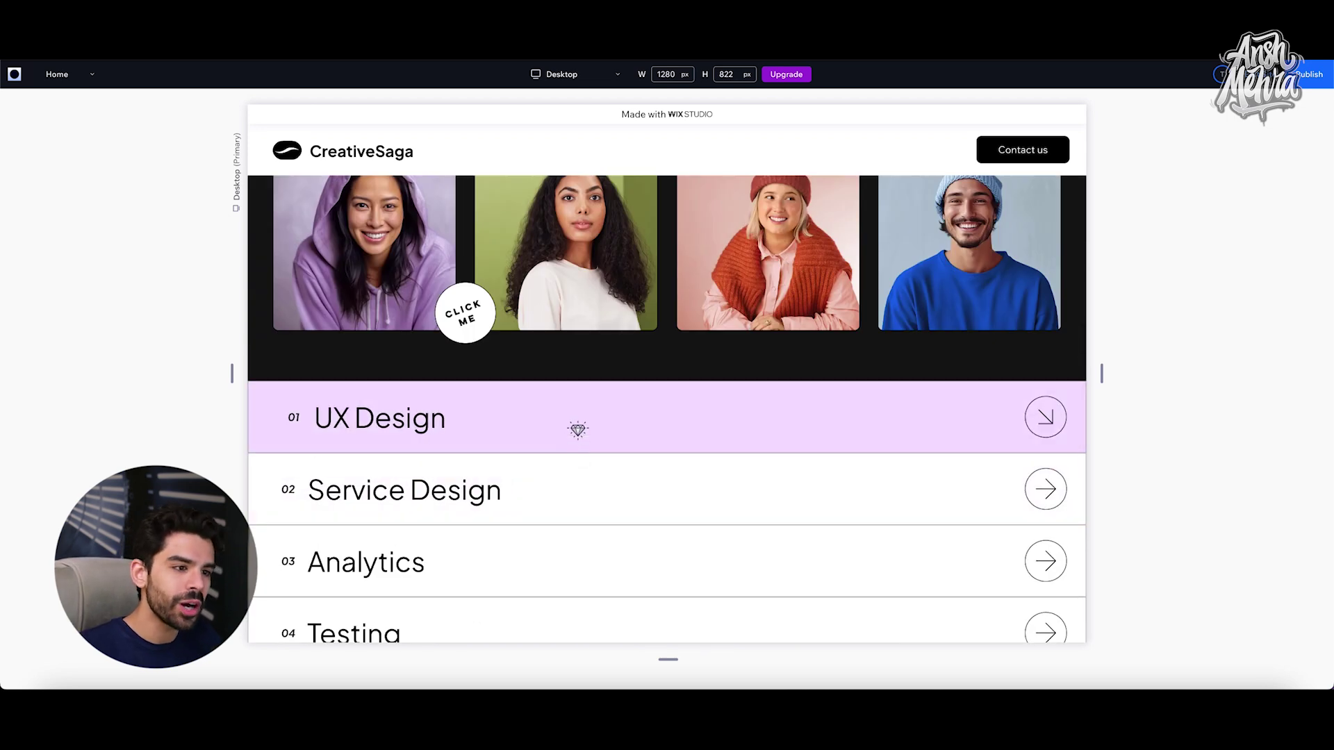
pyautogui.scroll(-2, 555, 389)
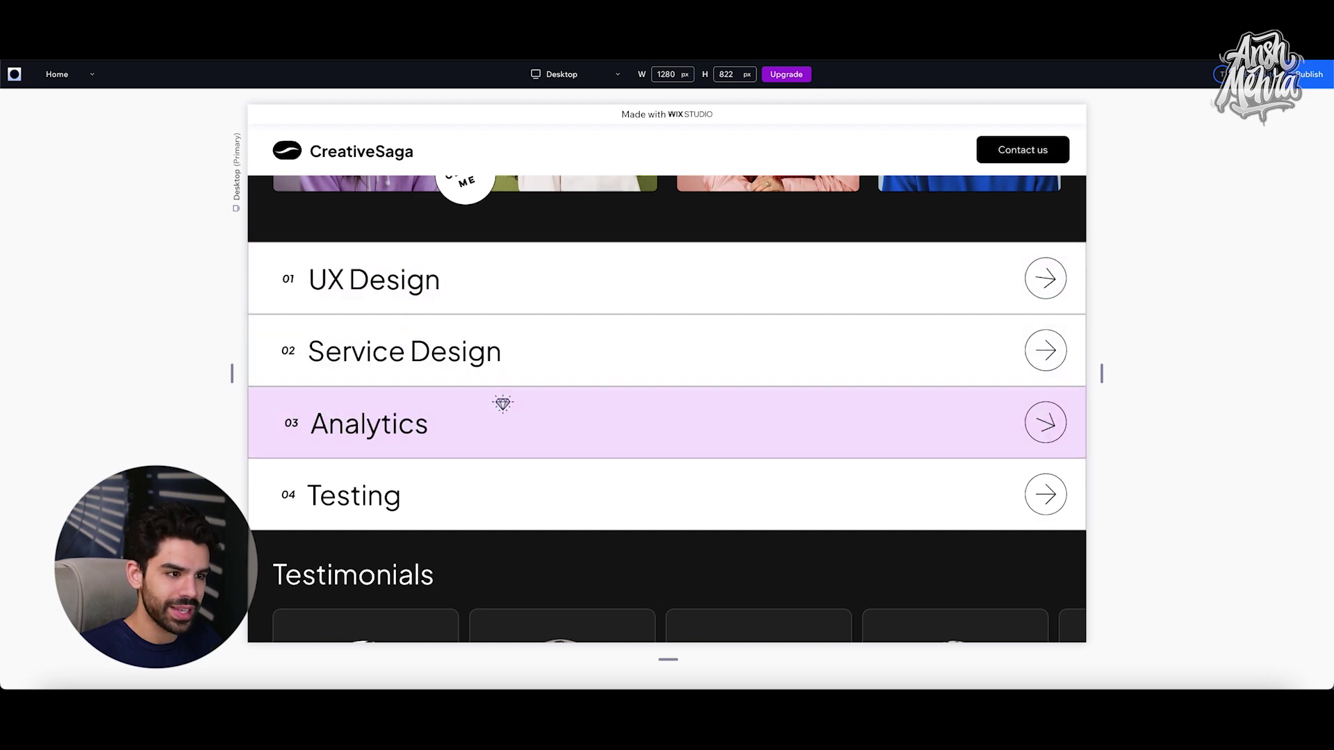
pyautogui.scroll(5, 504, 369)
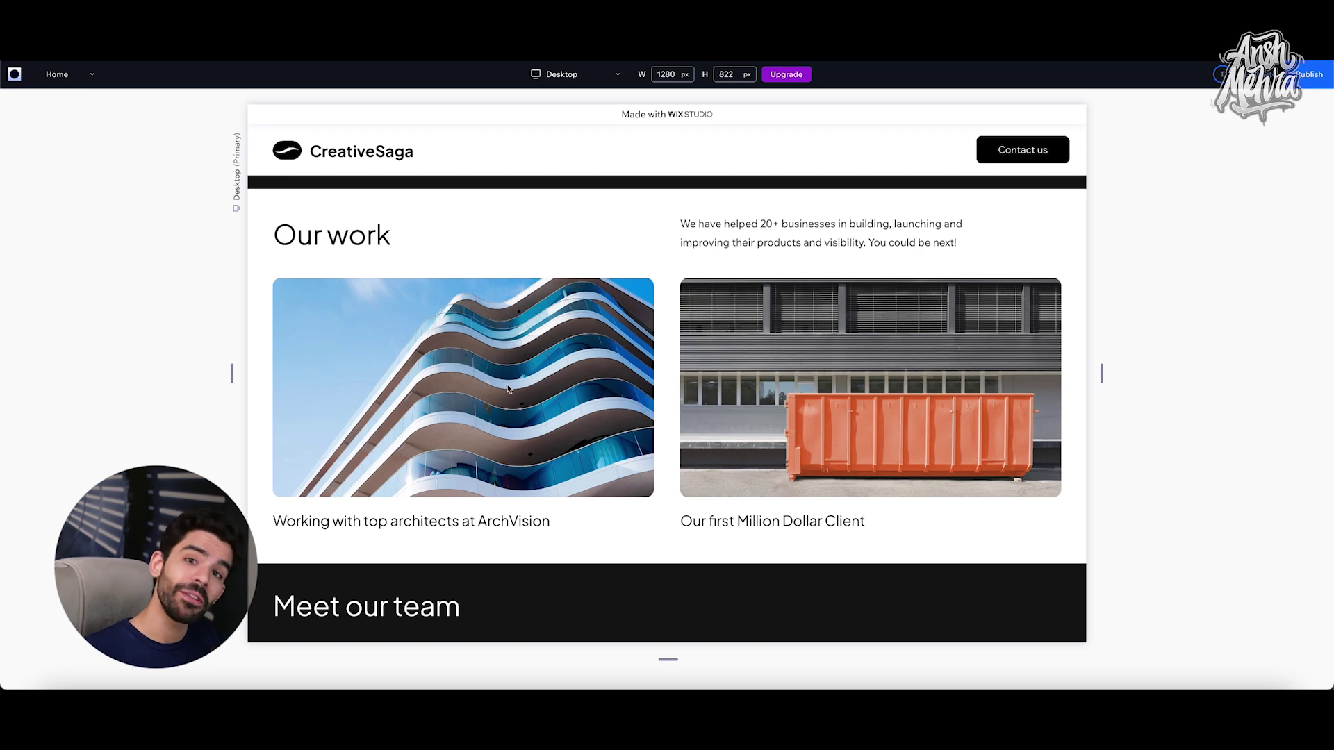
# Scroll the preview past the services list and lower sections to check the diamond cursor
pyautogui.scroll(-3, 531, 405)
pyautogui.scroll(-3, 531, 405)
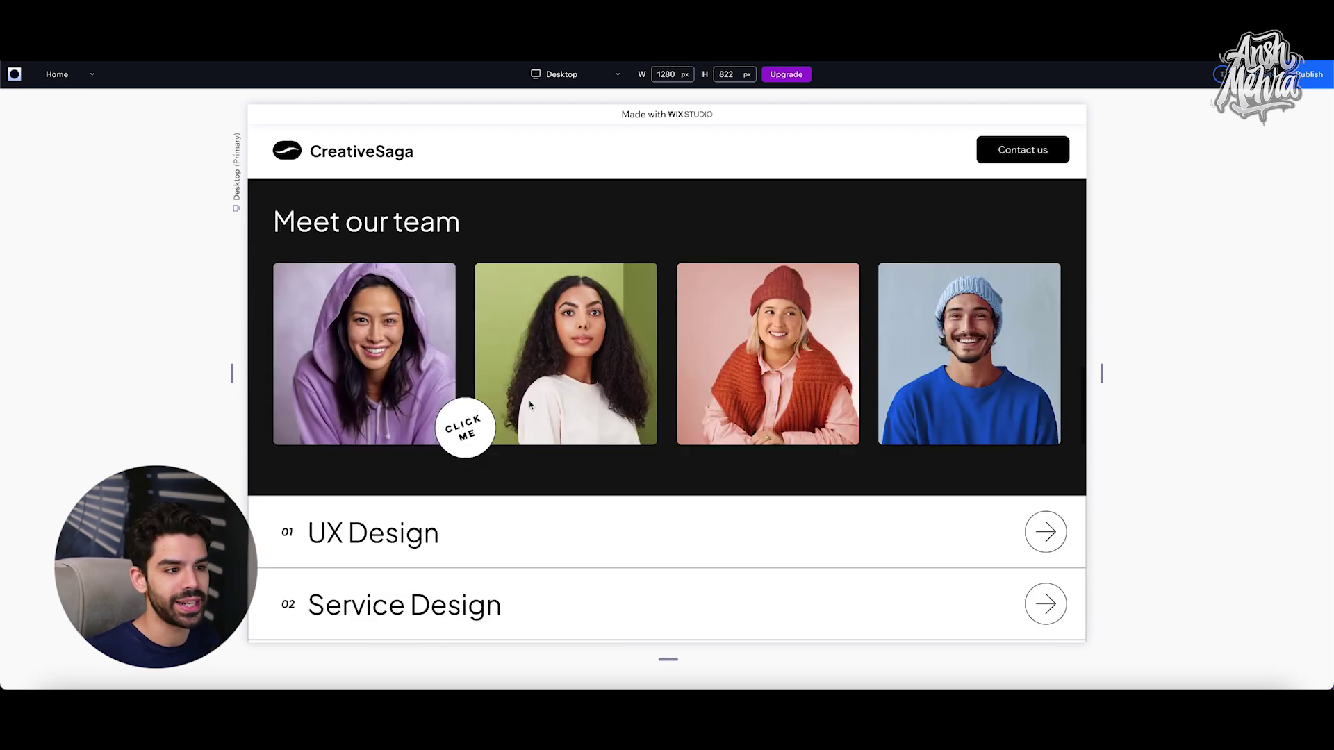
pyautogui.scroll(-1, 530, 405)
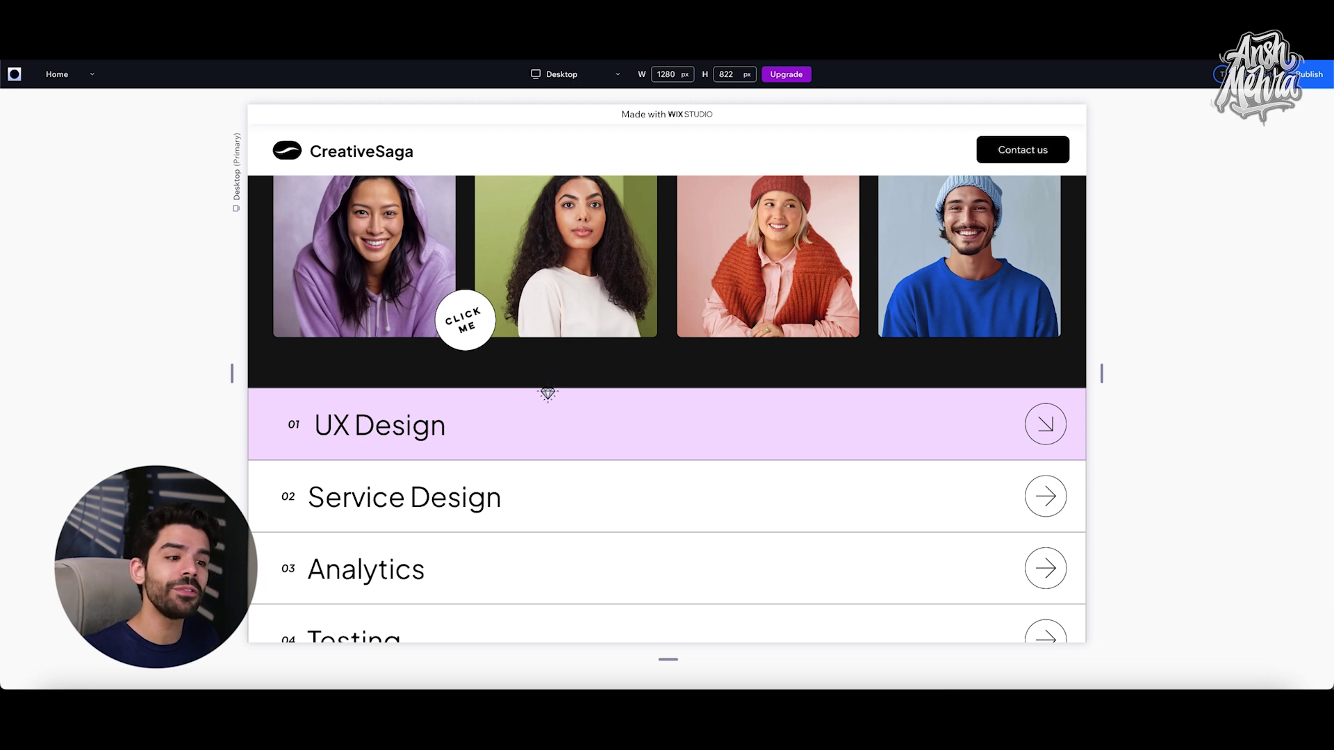
pyautogui.scroll(-2, 545, 389)
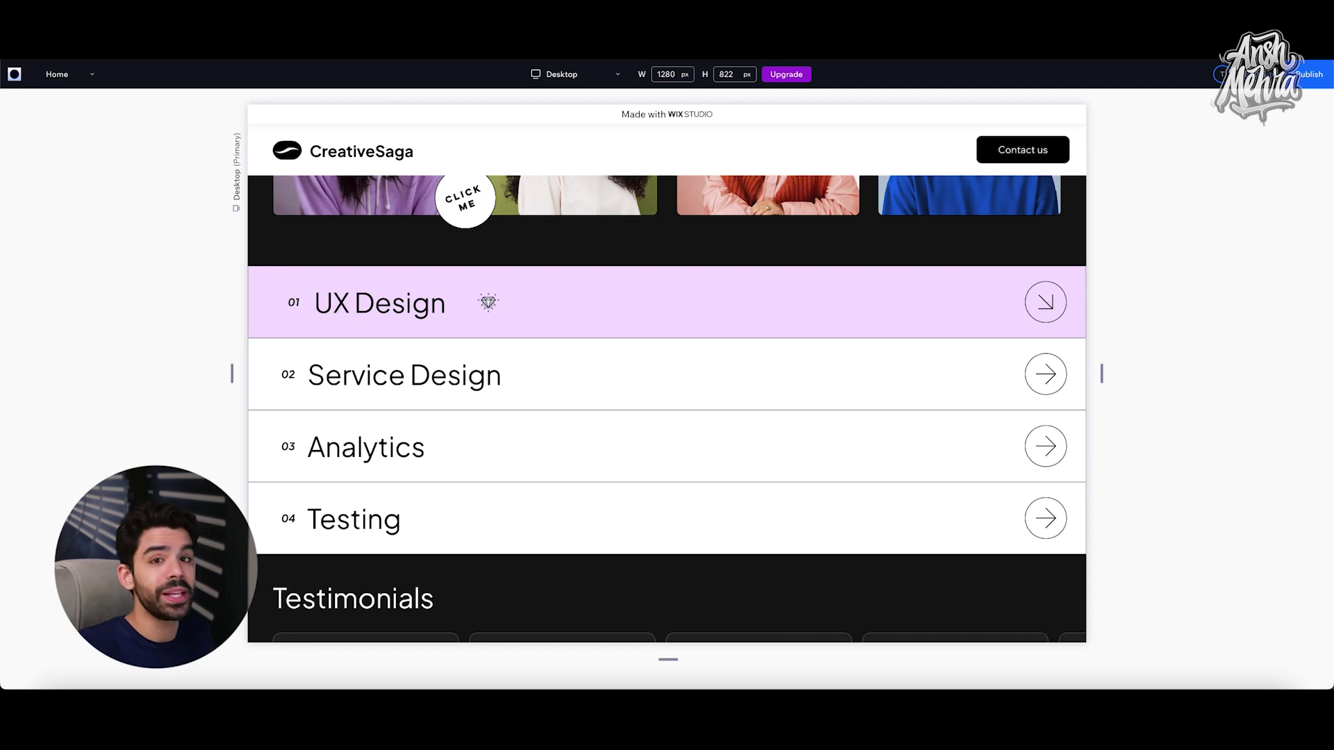
pyautogui.click(488, 302)
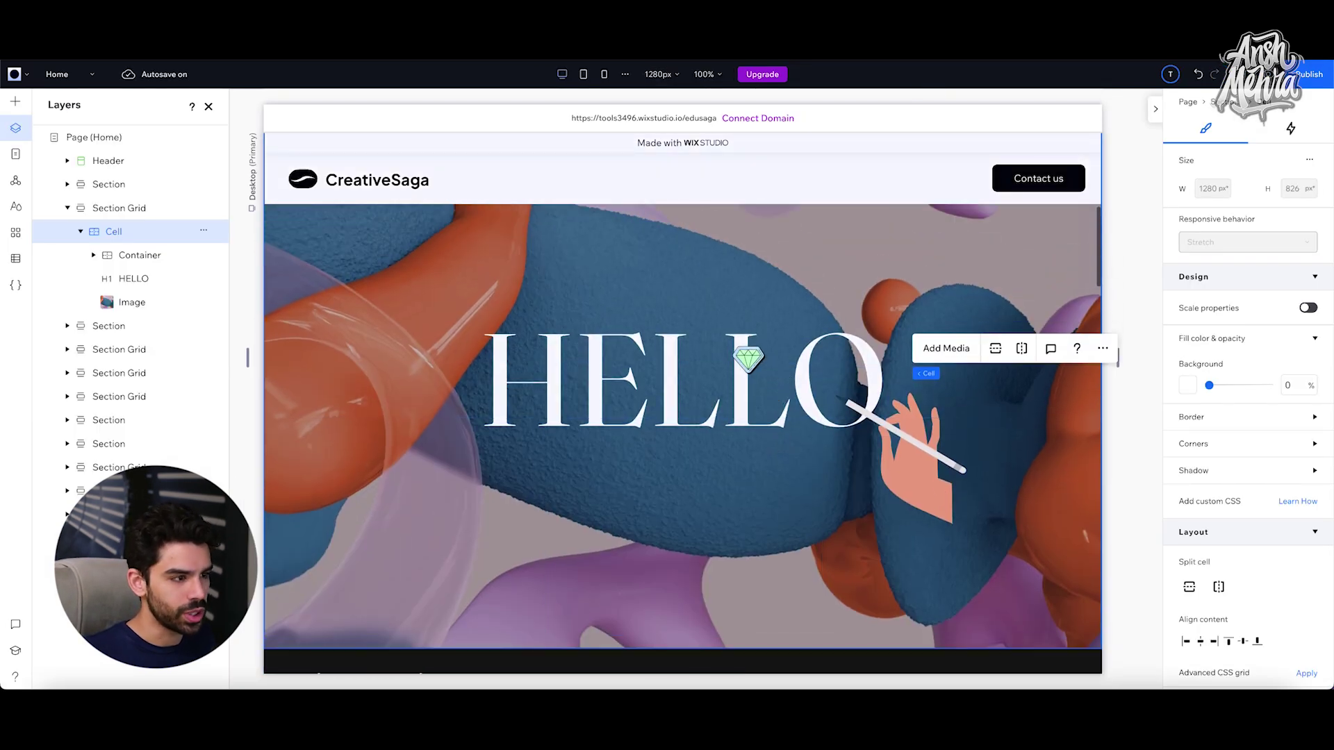
# Scroll the canvas back up to the hero and select the HELLO heading in Layers
pyautogui.scroll(-6, 748, 359)
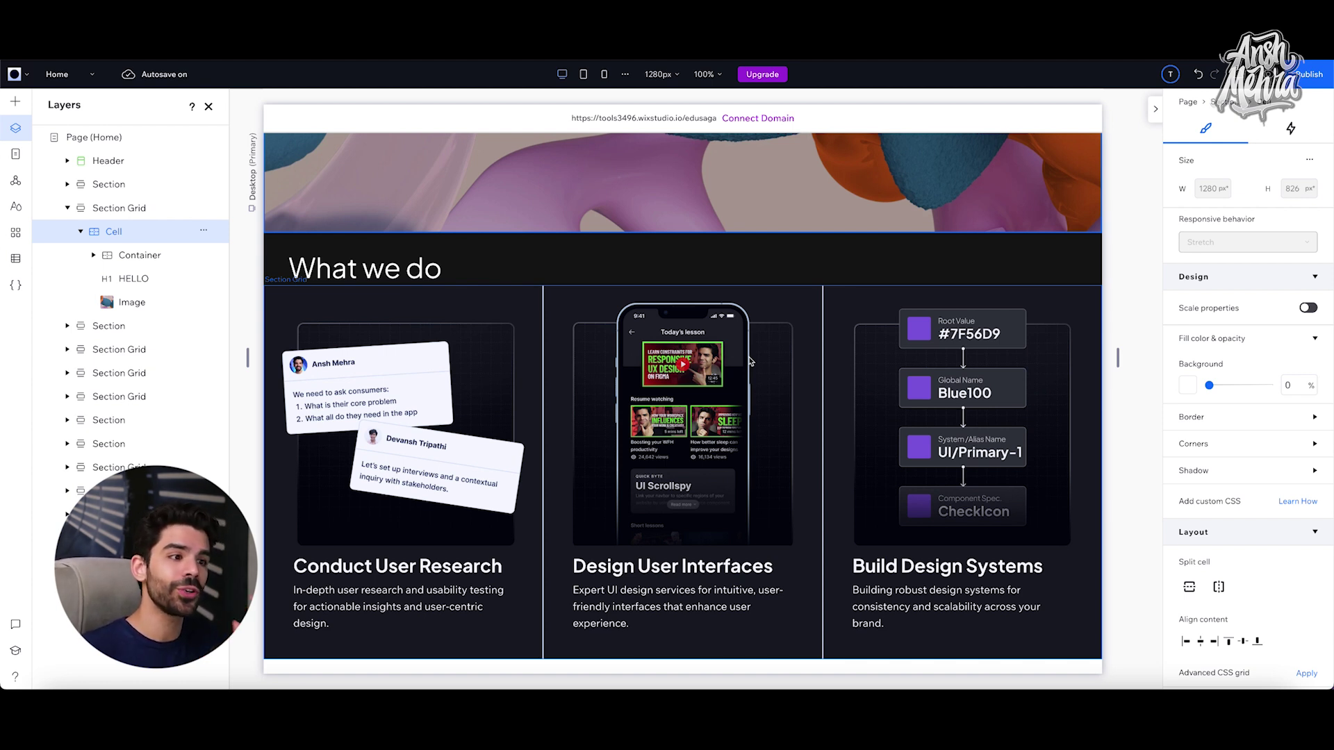
pyautogui.scroll(6, 749, 359)
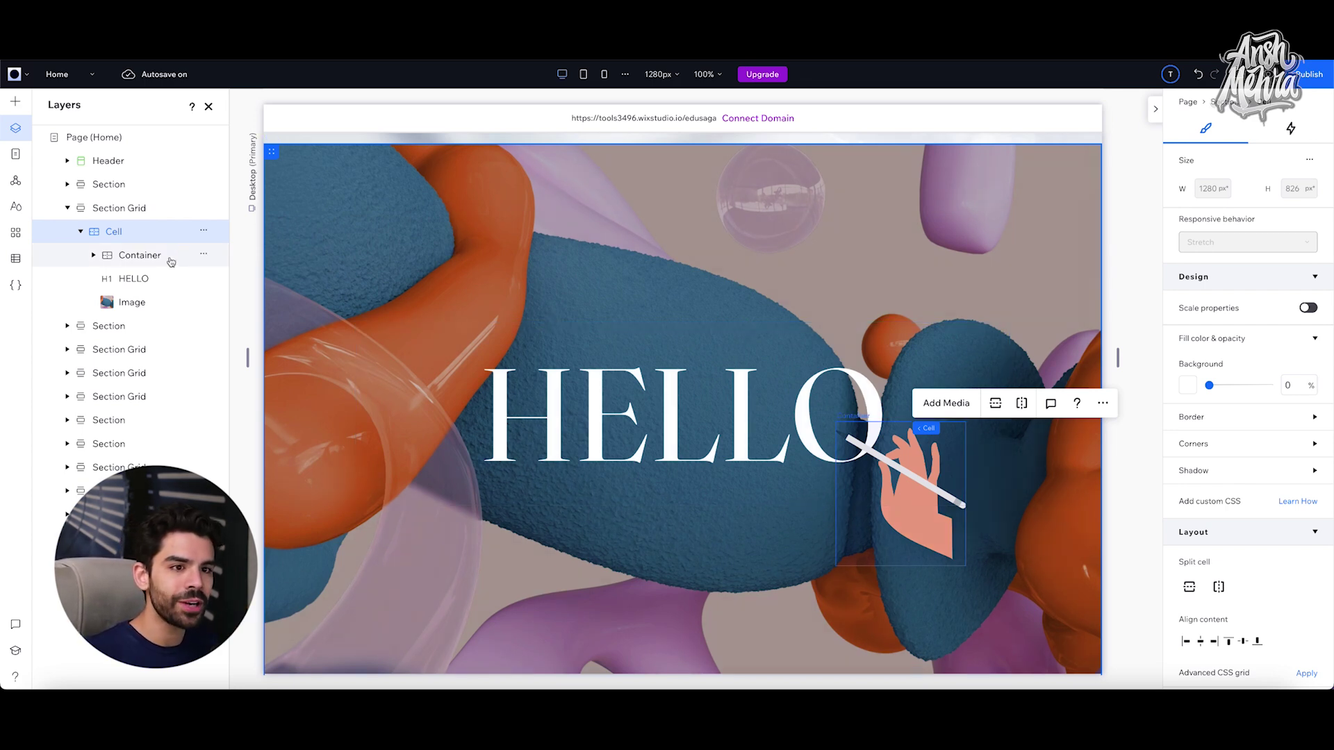
pyautogui.click(161, 281)
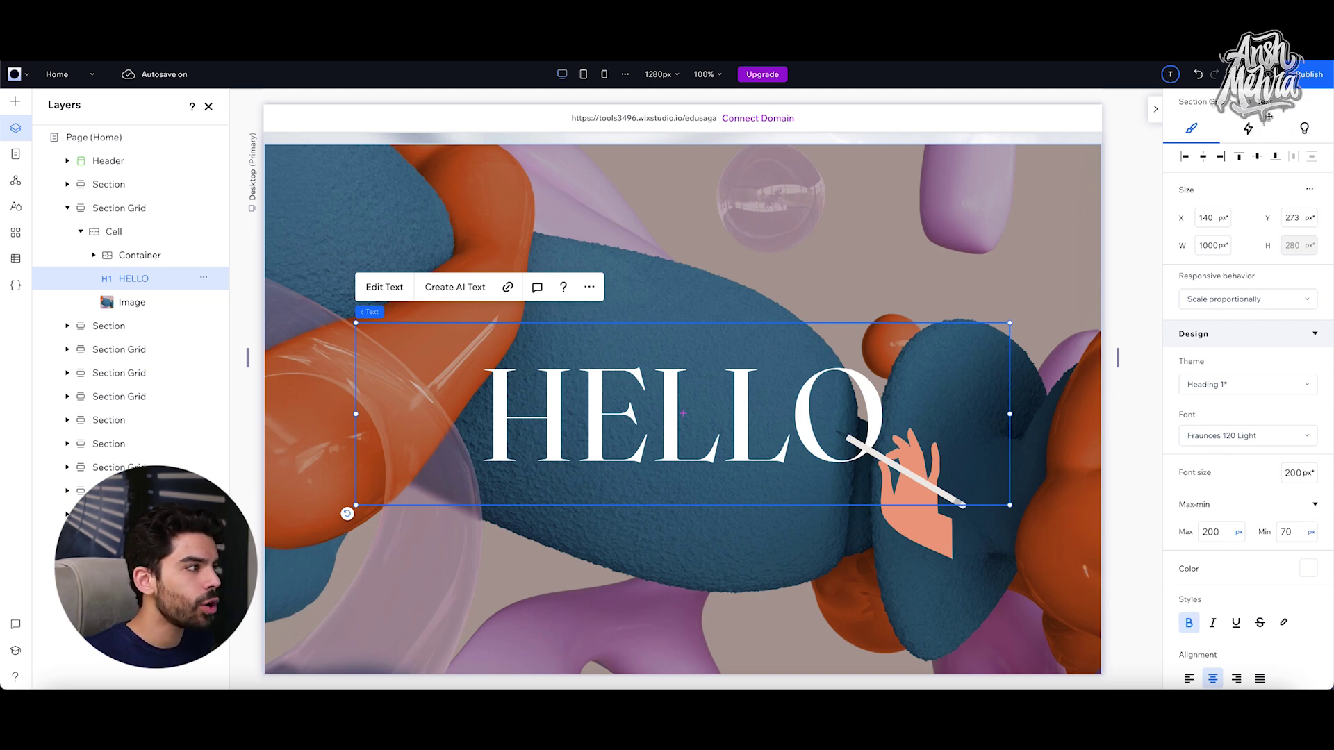
# Add a Hover animation to HELLO using the Color preset and open its adjustment settings
pyautogui.click(1250, 128)
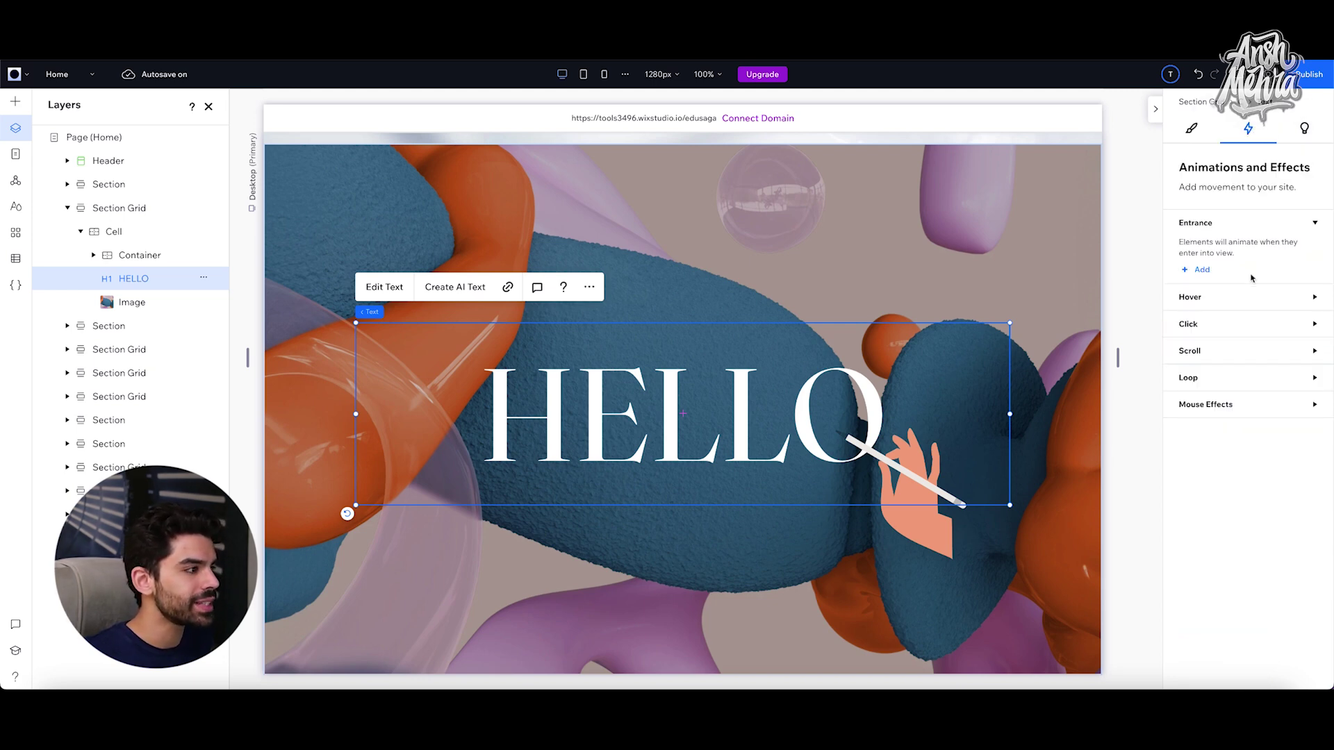
pyautogui.click(1298, 300)
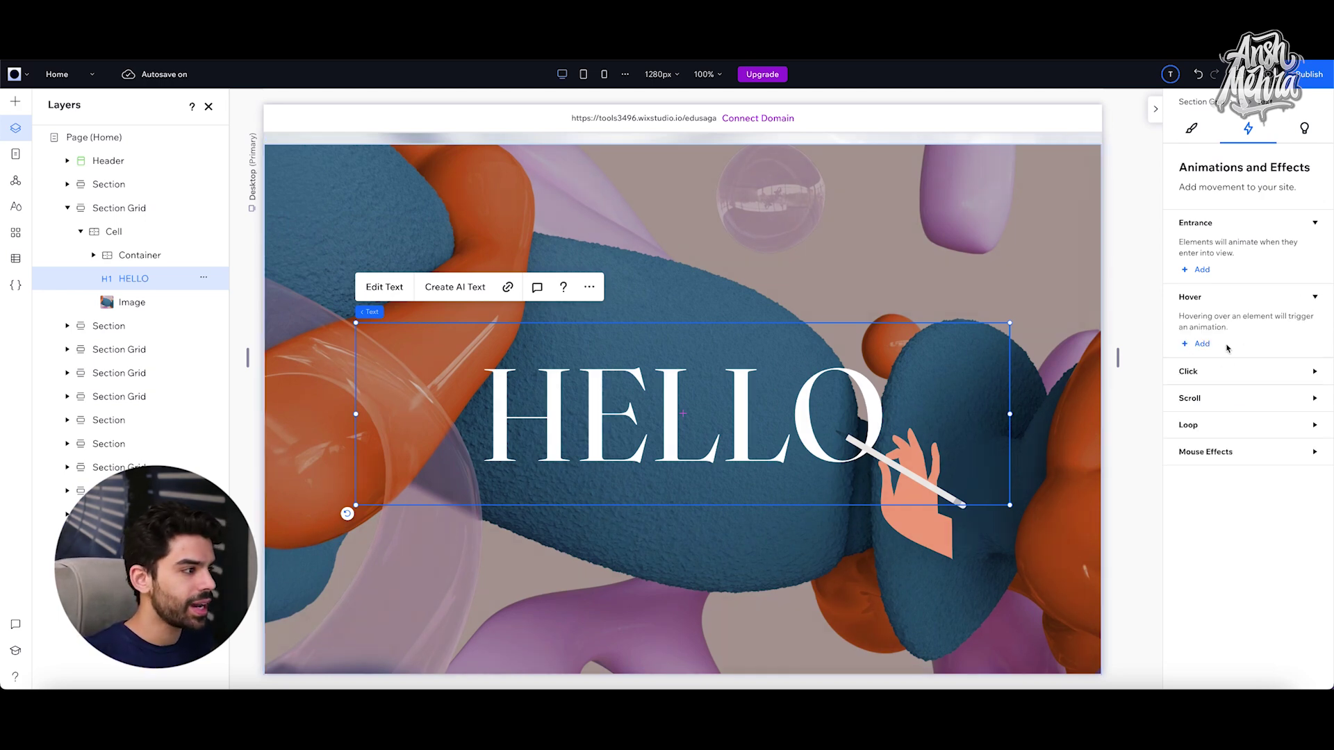
pyautogui.click(1203, 344)
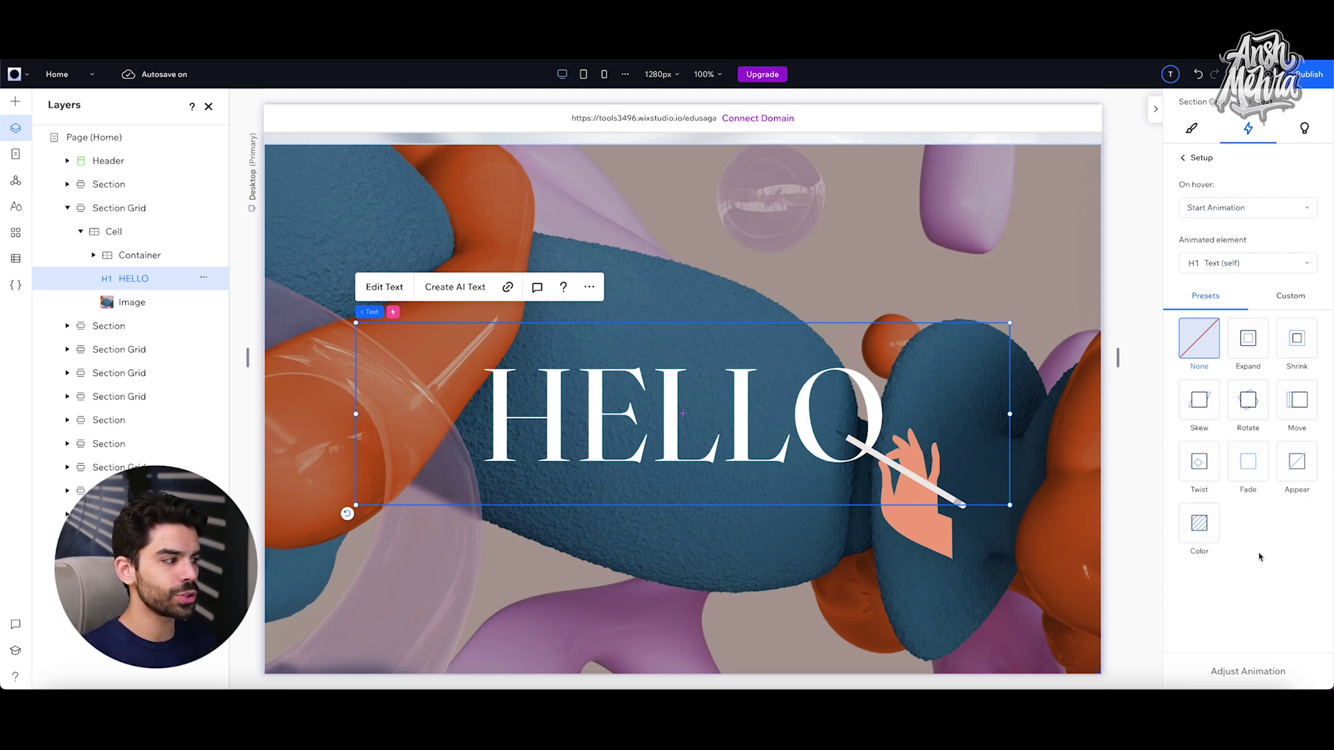
pyautogui.click(1207, 527)
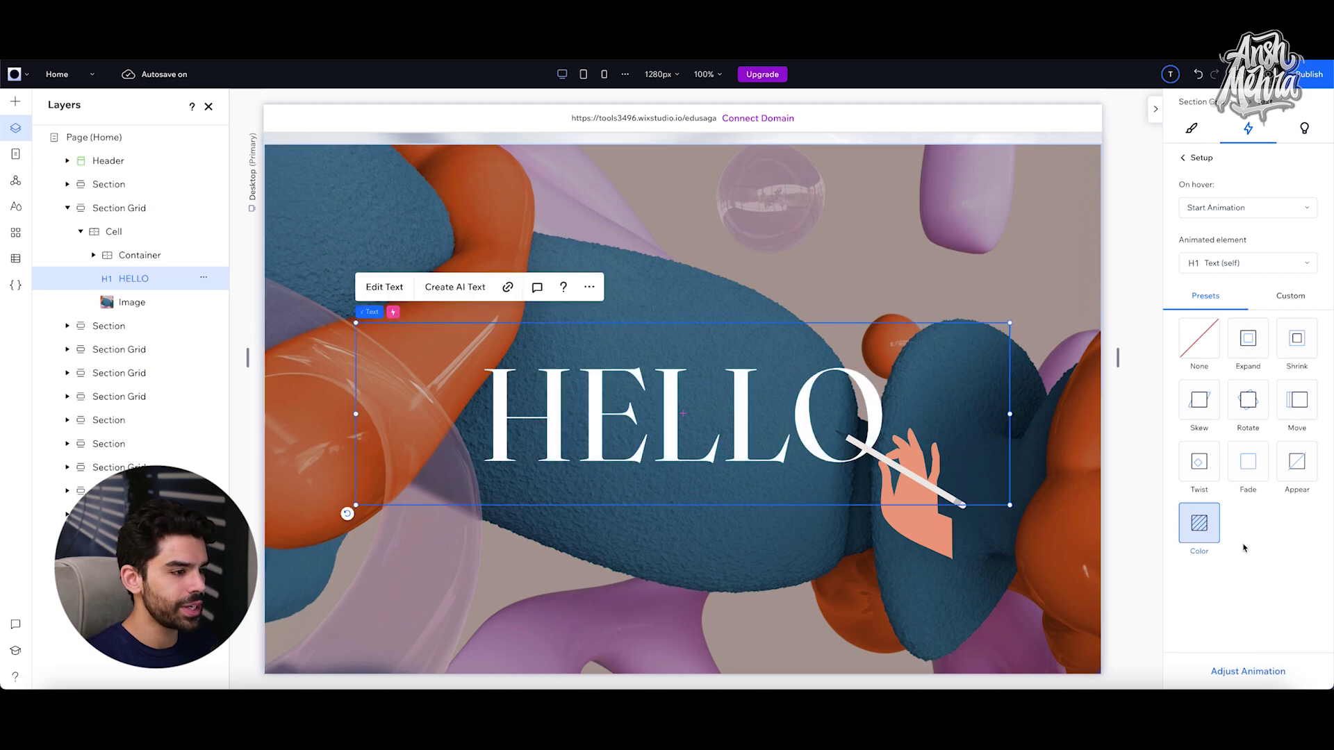
pyautogui.click(1228, 671)
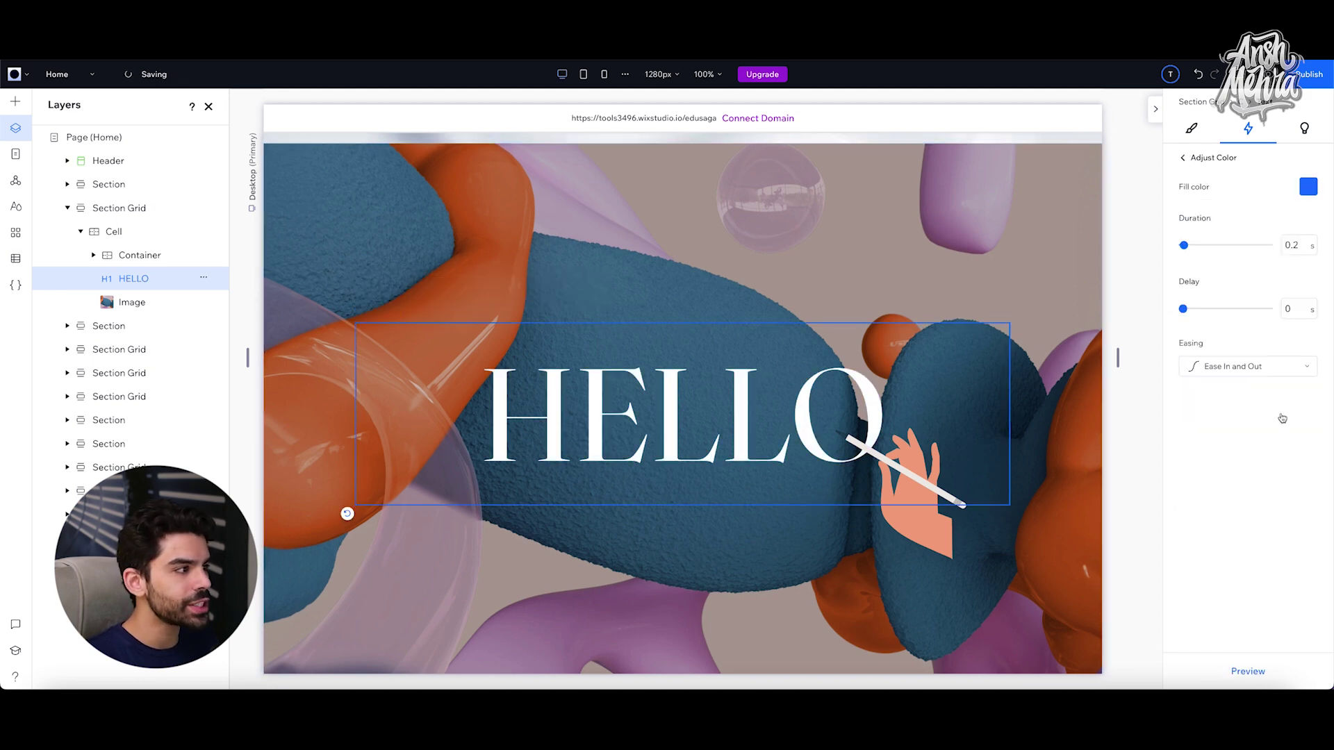
# Set the hover fill to lime green #BADA55 and the easing to Ease In
pyautogui.click(1308, 188)
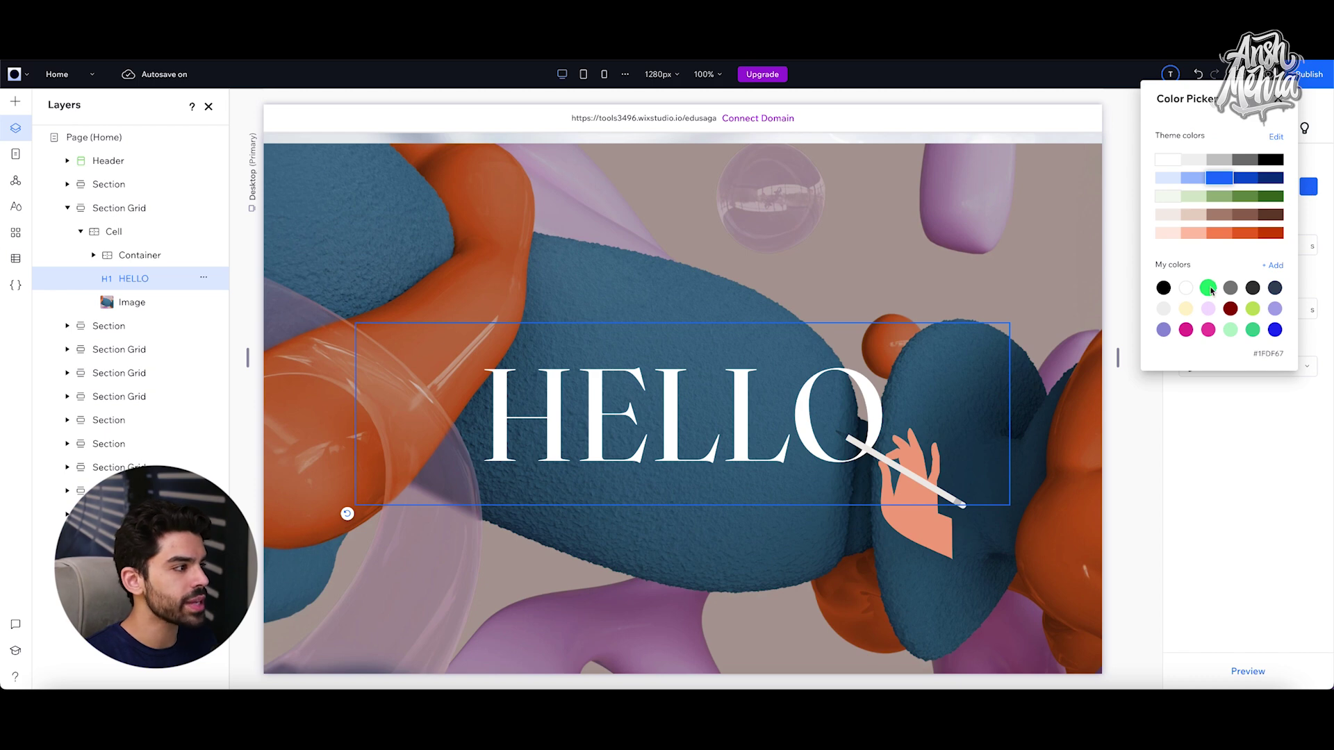
pyautogui.click(1255, 312)
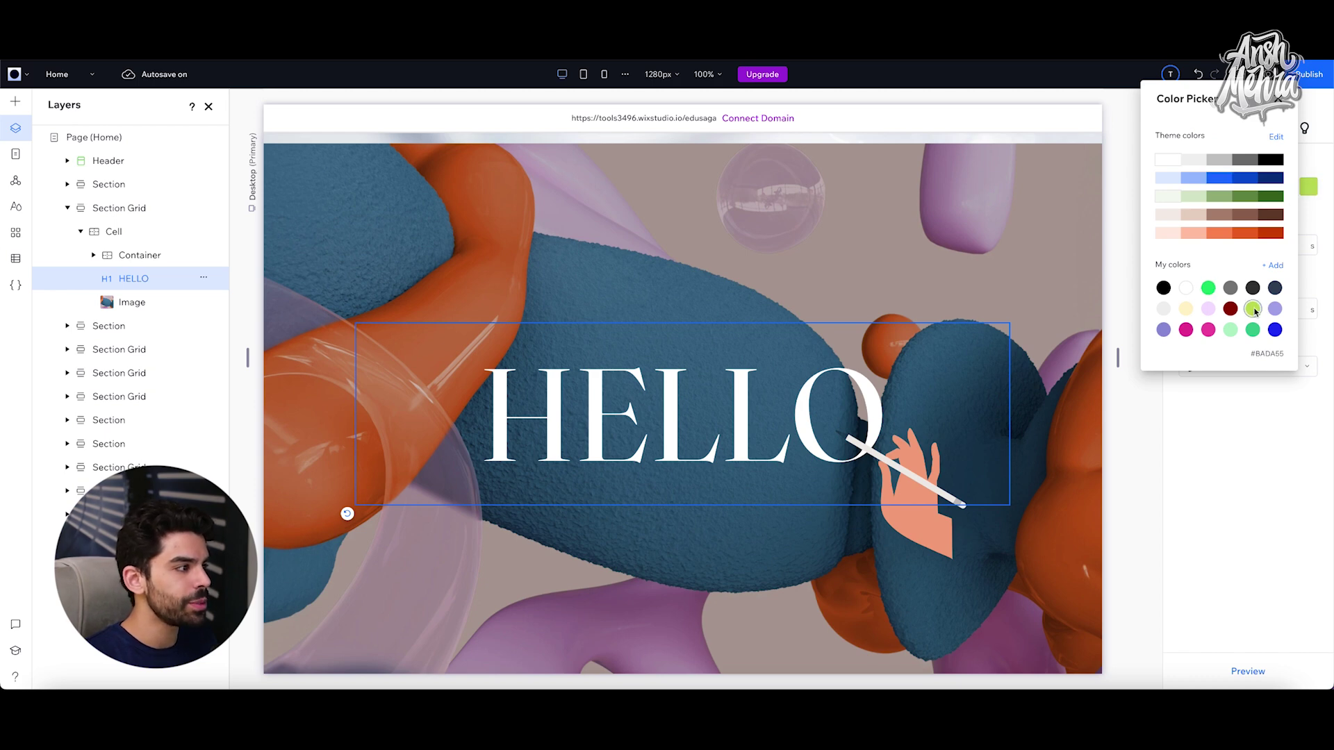
pyautogui.click(1238, 410)
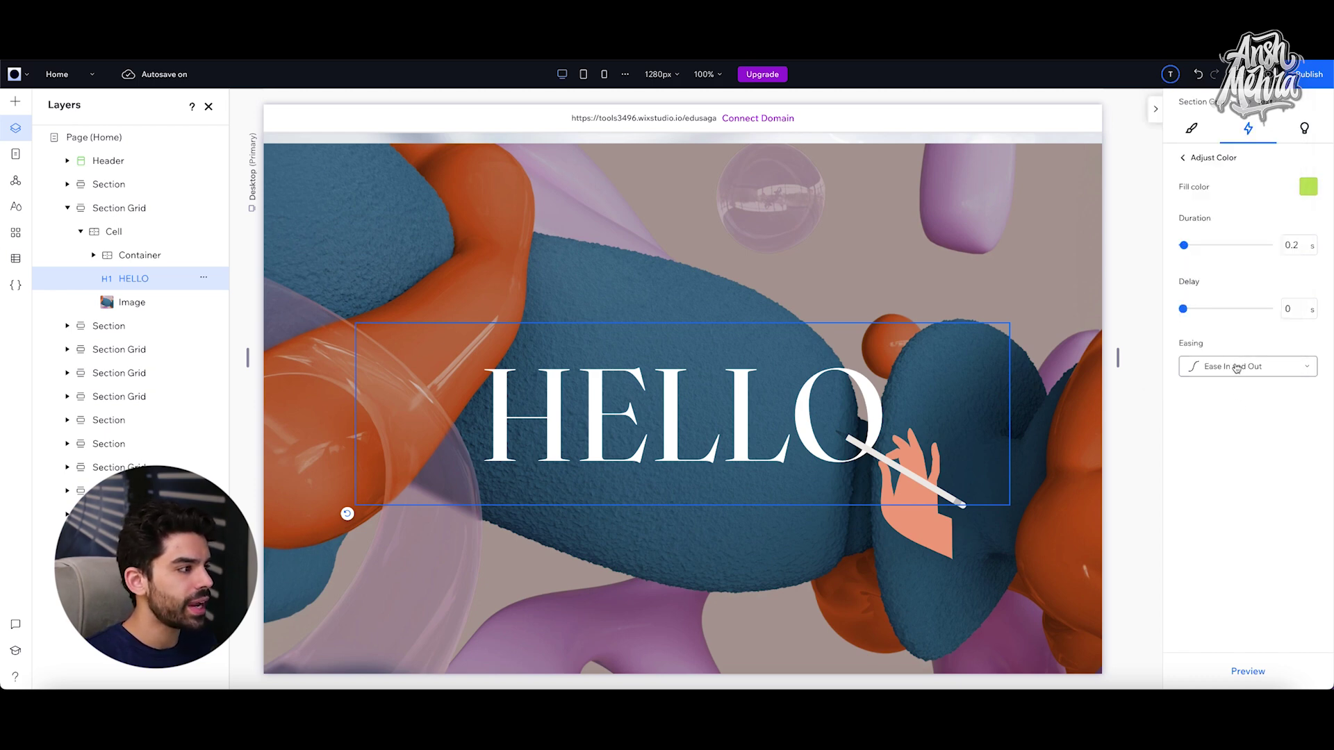
pyautogui.click(1237, 368)
pyautogui.click(1233, 390)
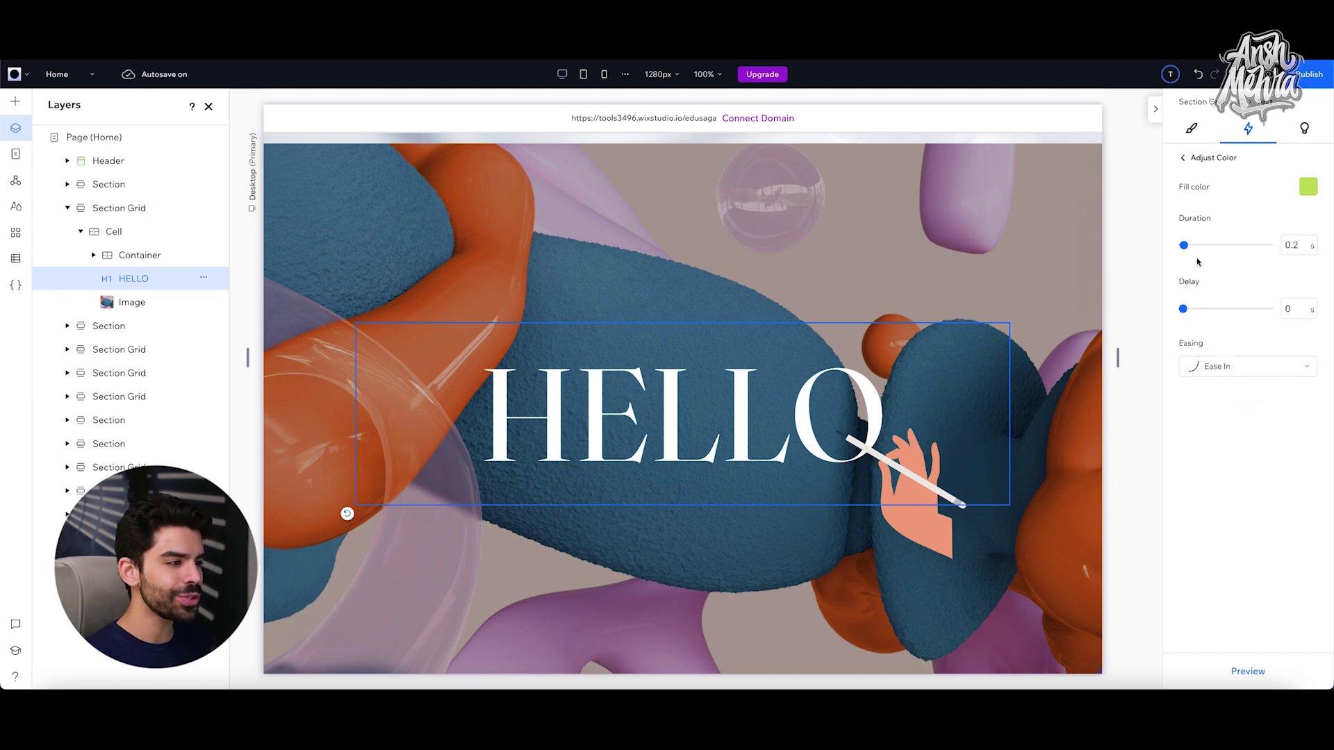
pyautogui.click(1271, 73)
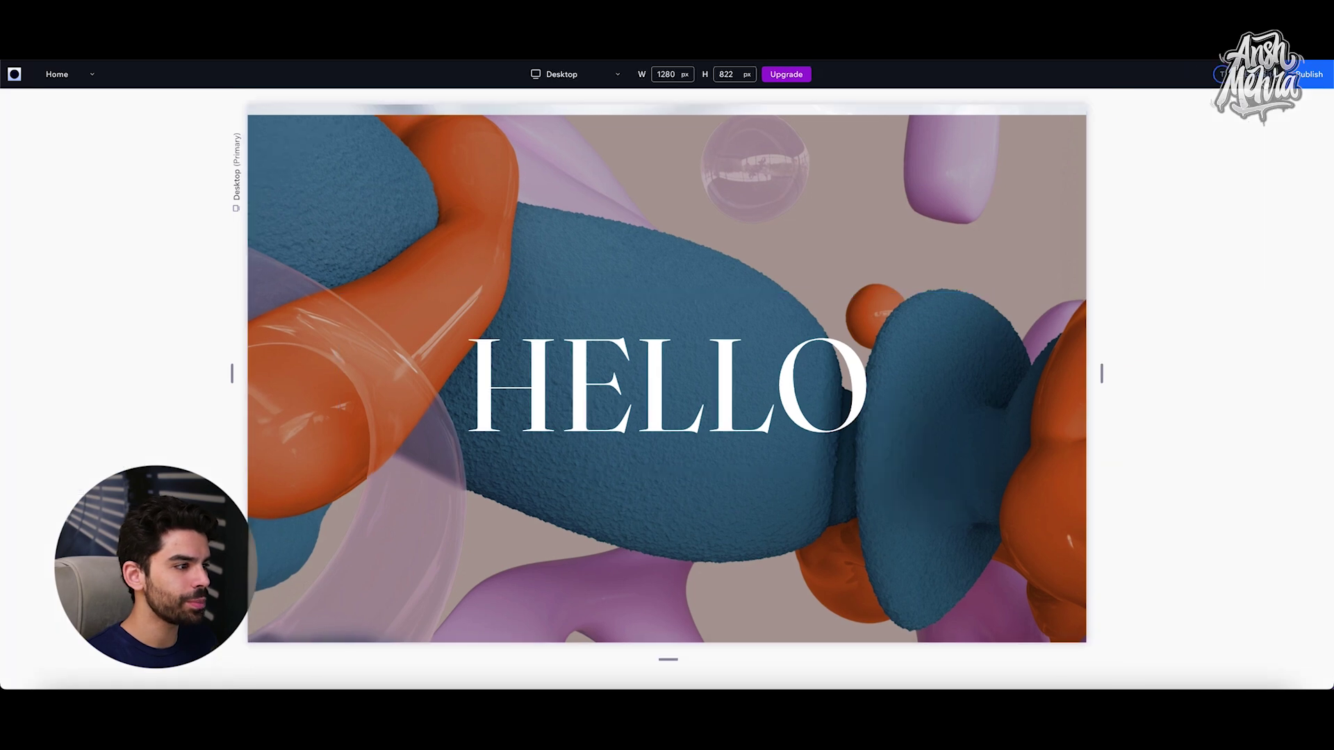
pyautogui.scroll(-1, 767, 452)
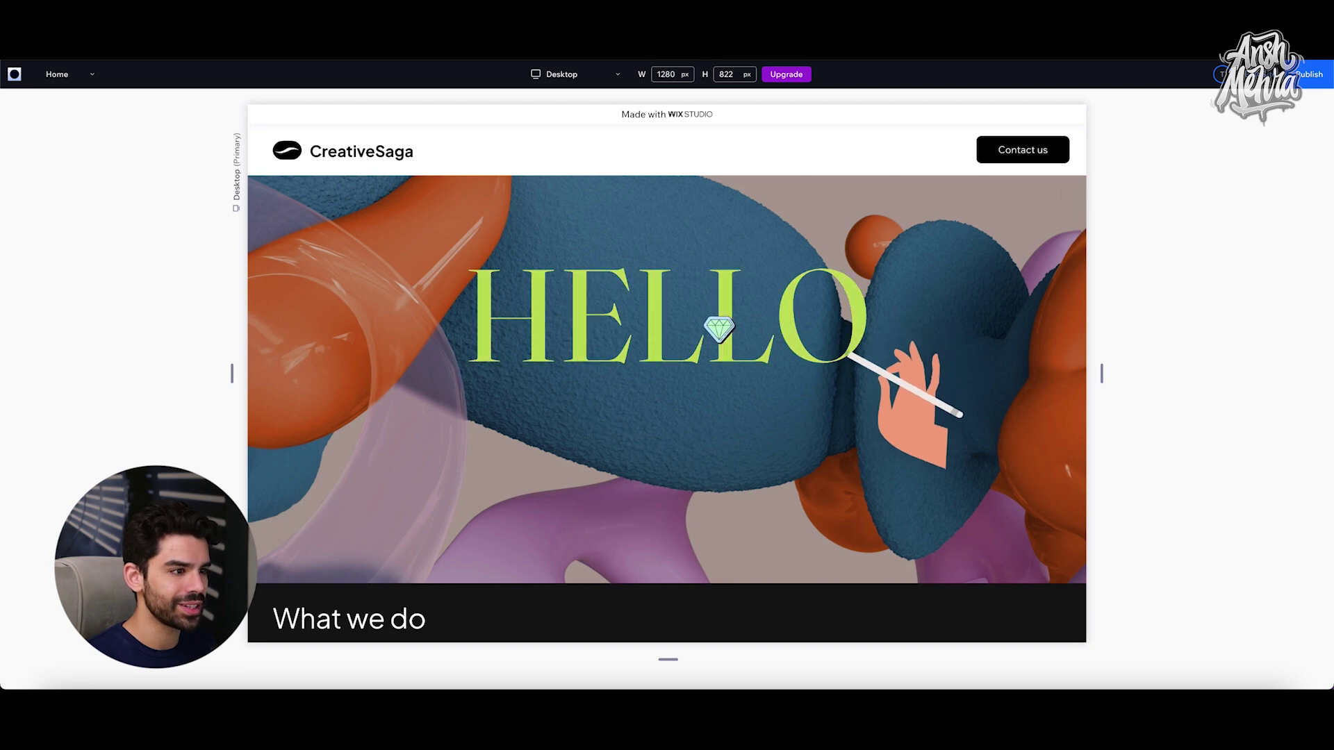
pyautogui.scroll(1, 717, 321)
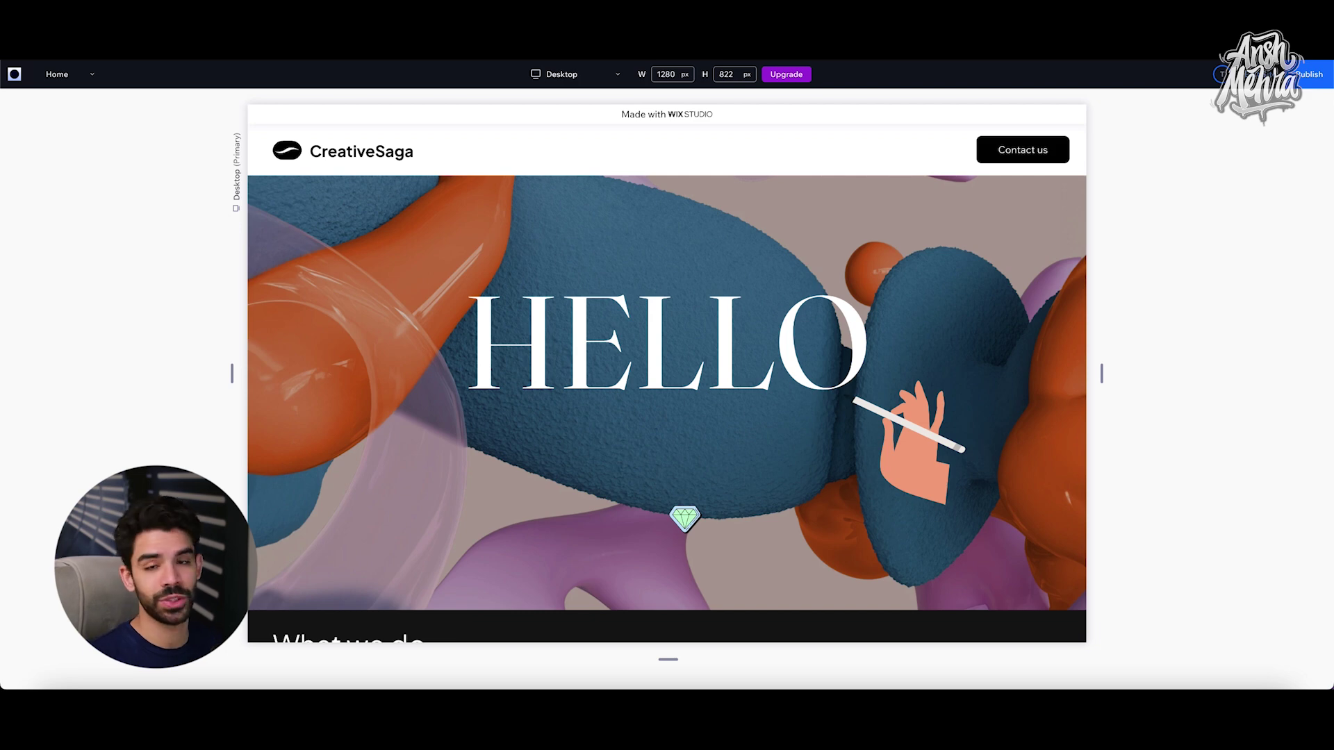
# Replace HELLO's hover Color animation with the Expand preset and preview the result
pyautogui.press('Escape')
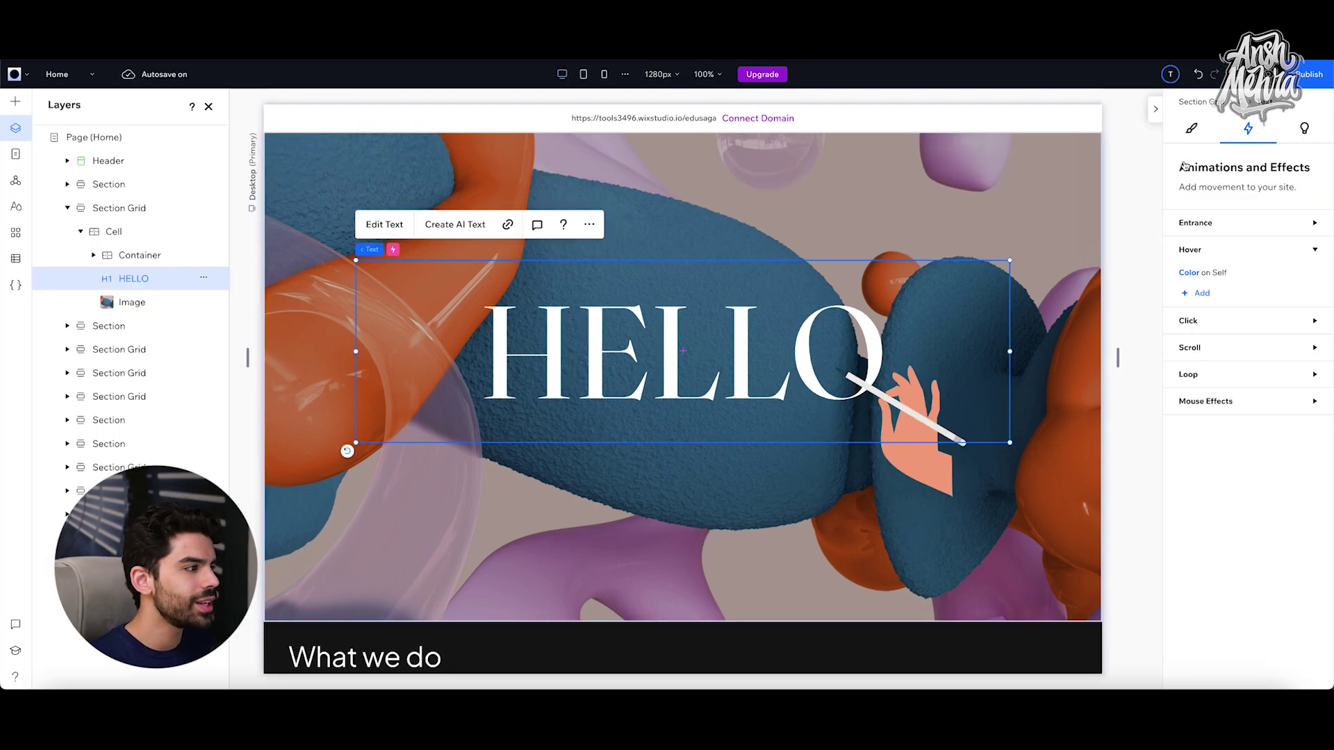
pyautogui.click(1200, 277)
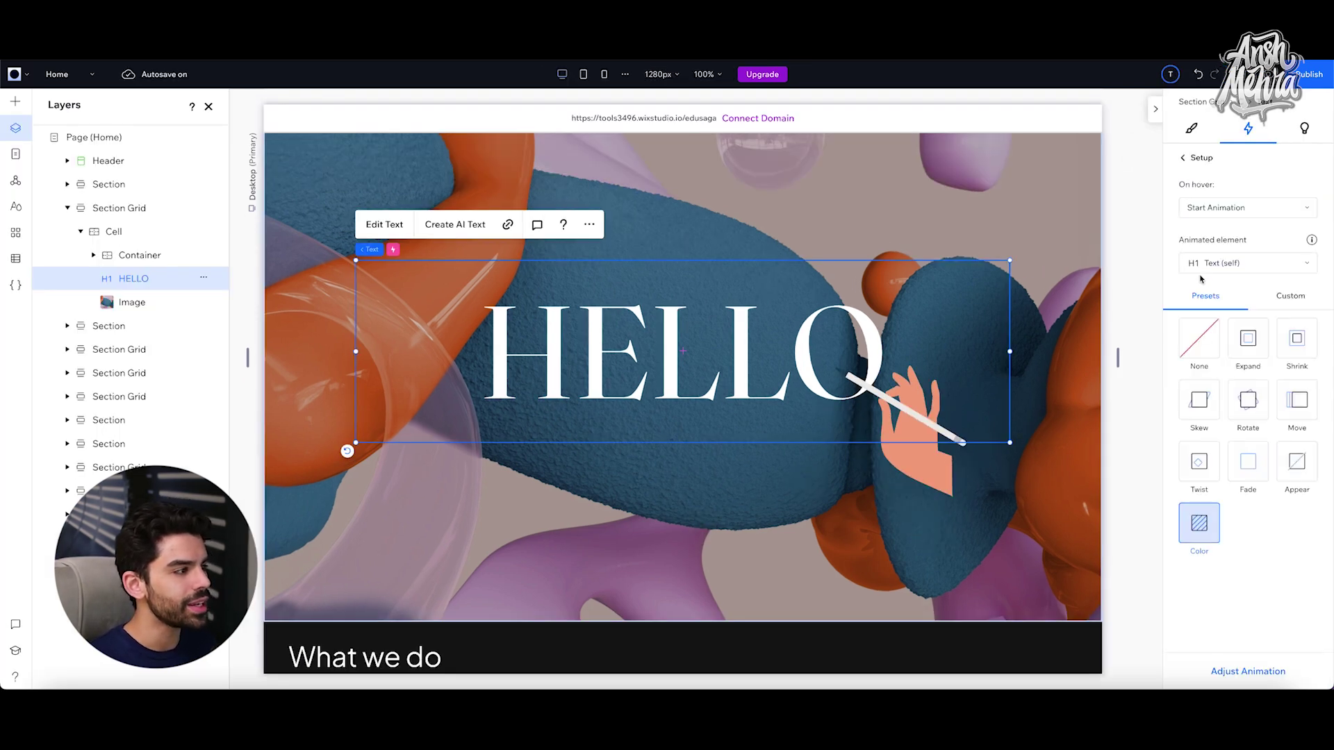
pyautogui.click(1246, 353)
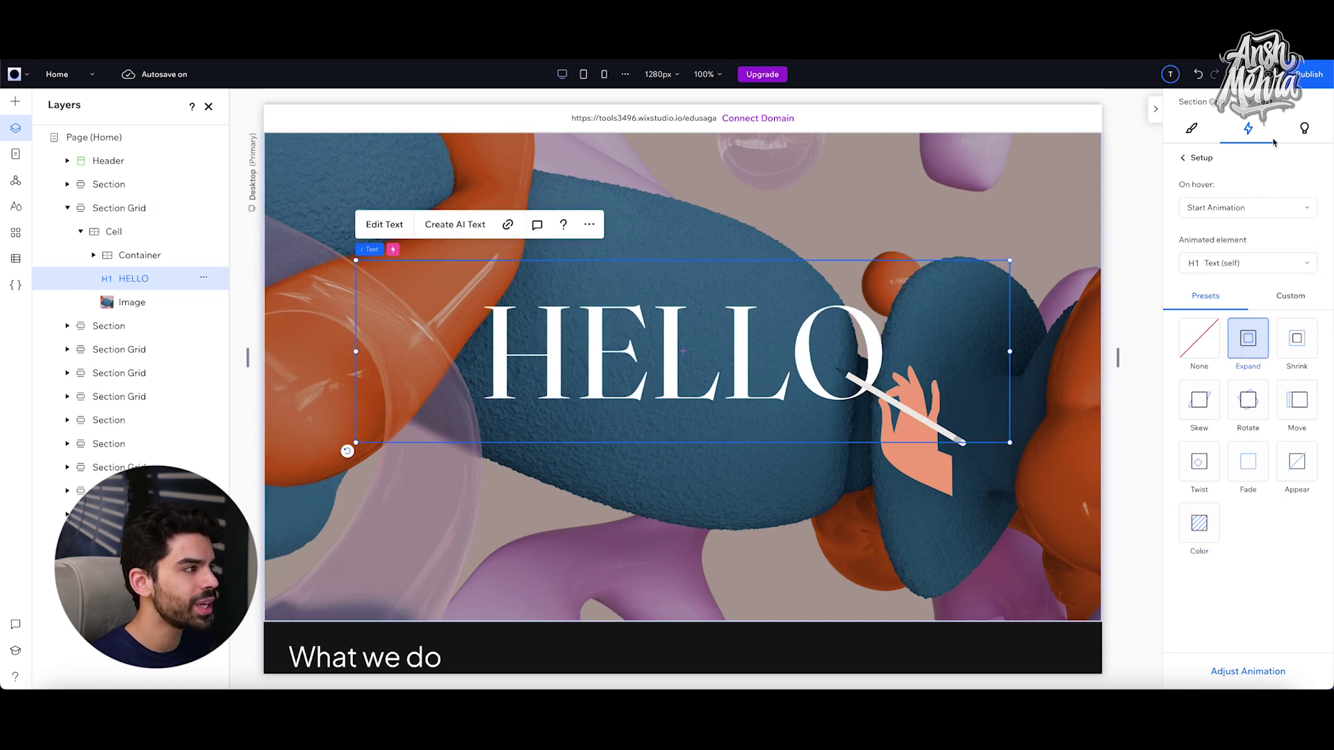
pyautogui.click(1273, 77)
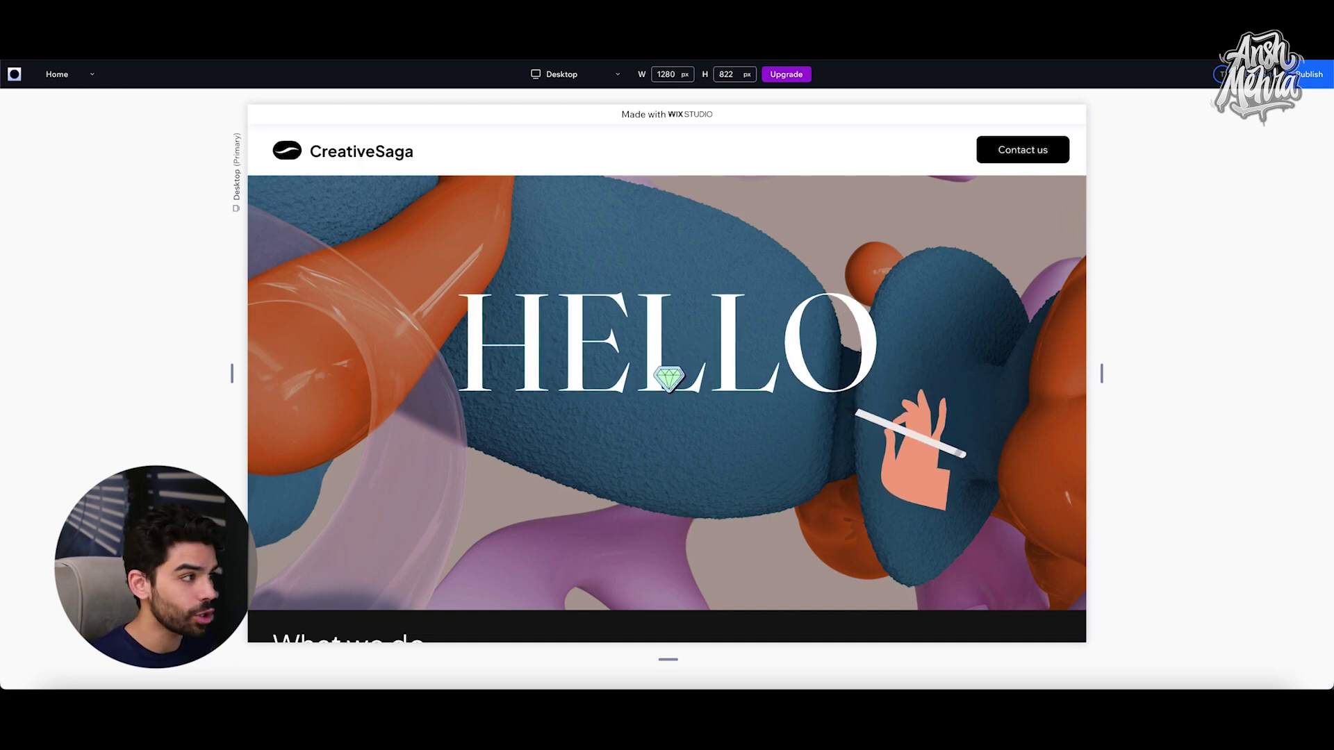
# Scroll the CreativeSaga preview from the hero down to the Contact us form and dark footer
pyautogui.scroll(-5, 668, 378)
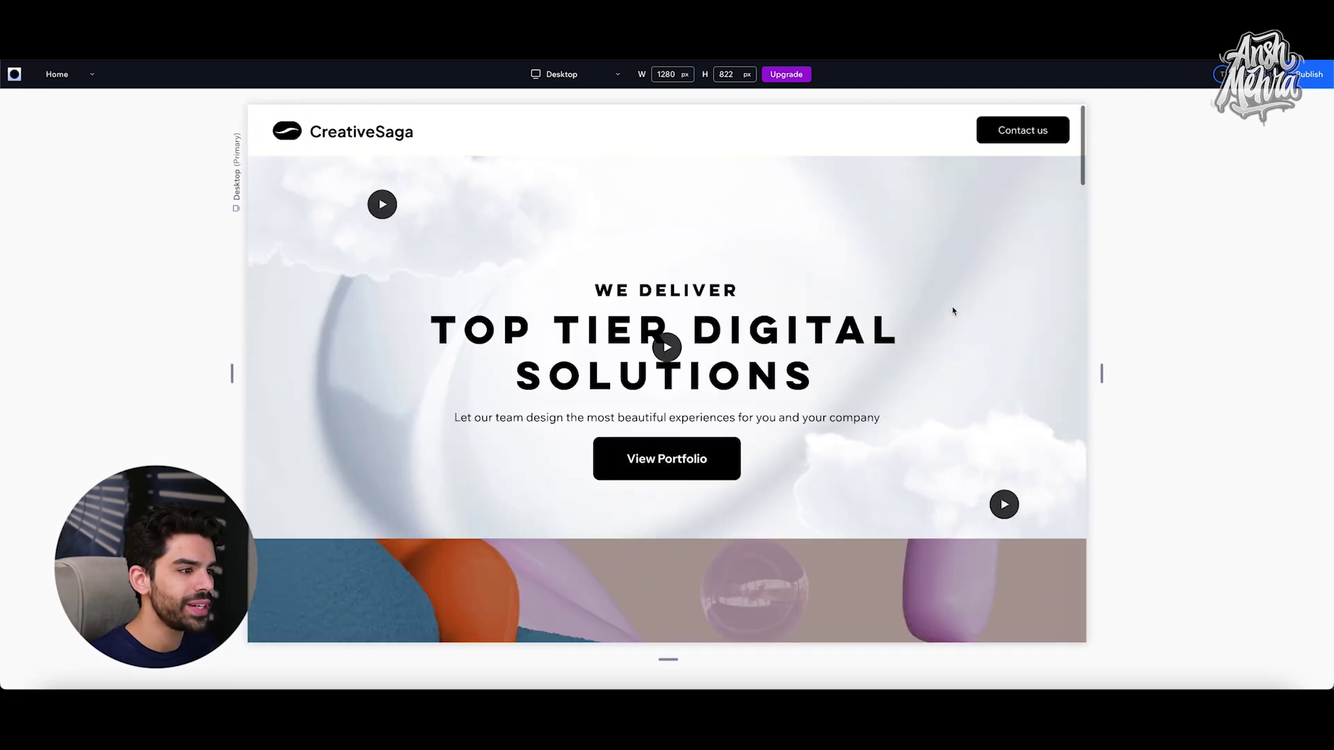
pyautogui.scroll(-5, 747, 313)
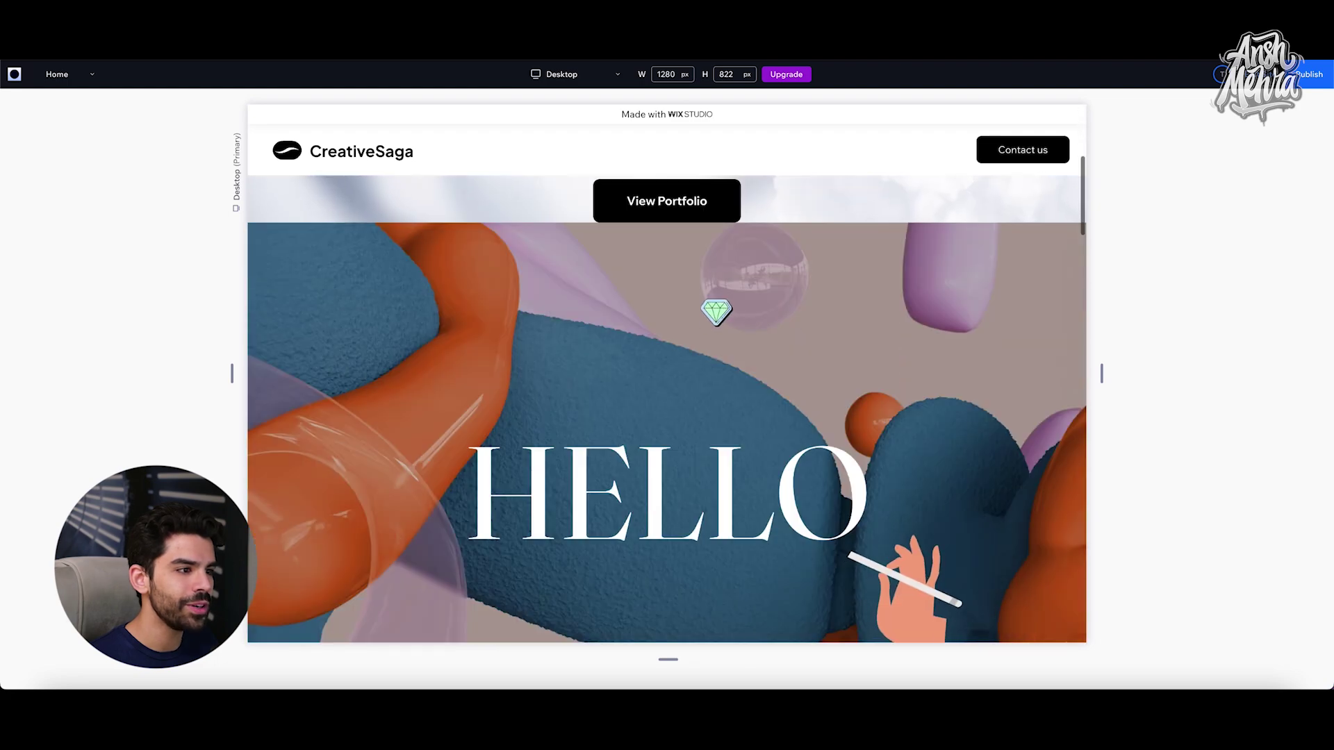
pyautogui.scroll(-6, 715, 312)
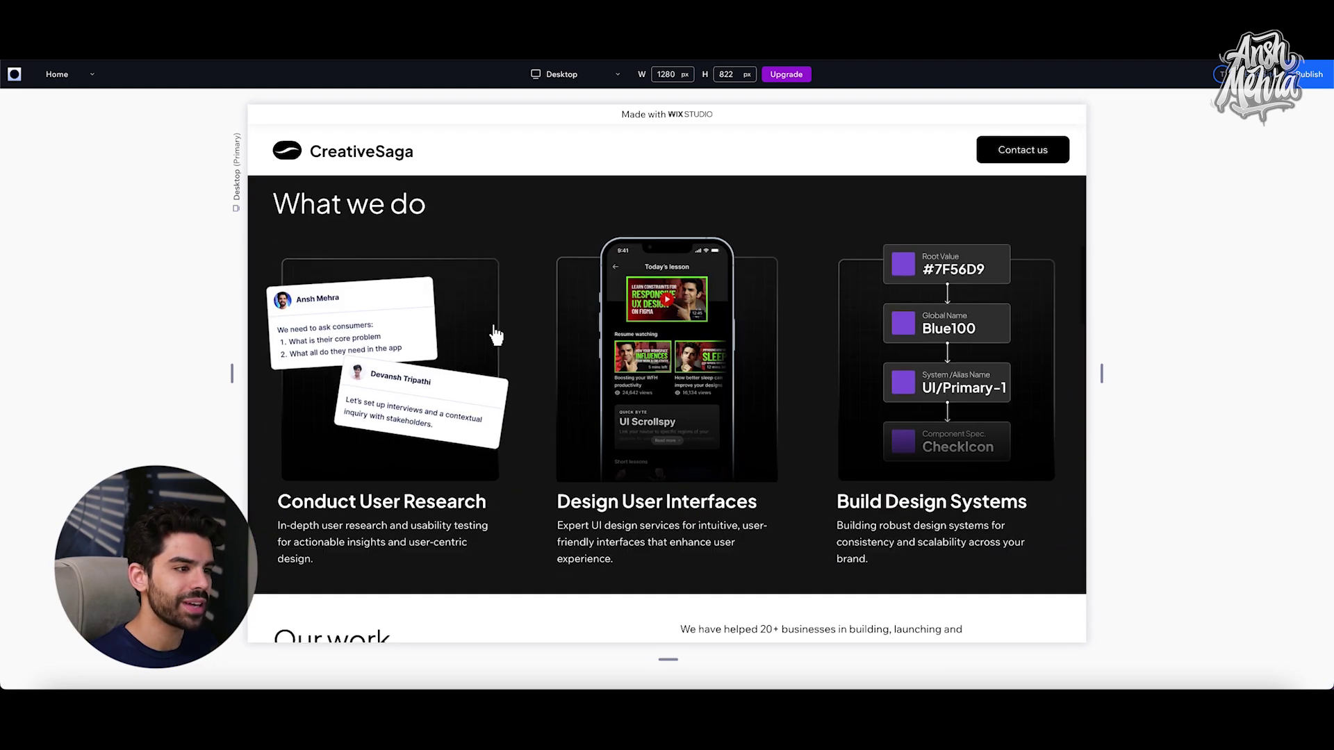
pyautogui.scroll(-5, 818, 346)
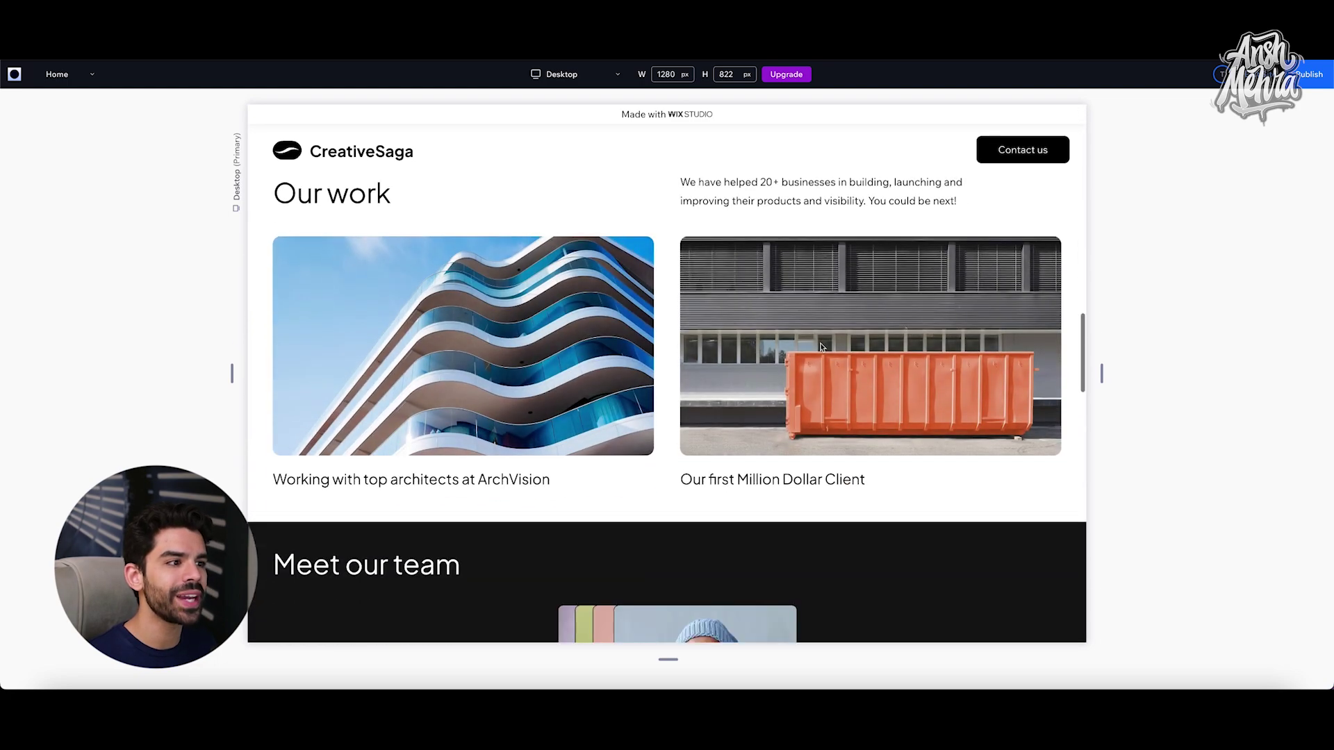
pyautogui.scroll(-6, 821, 346)
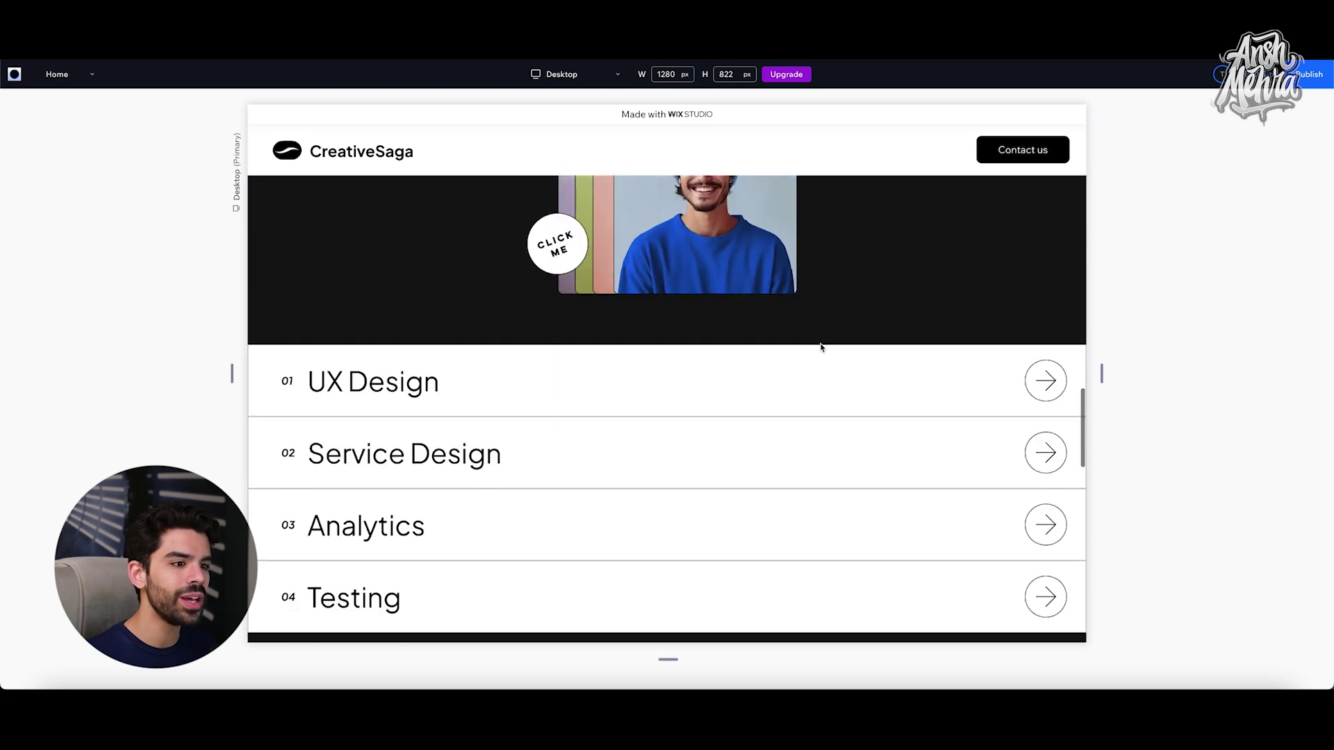
pyautogui.scroll(-5, 820, 347)
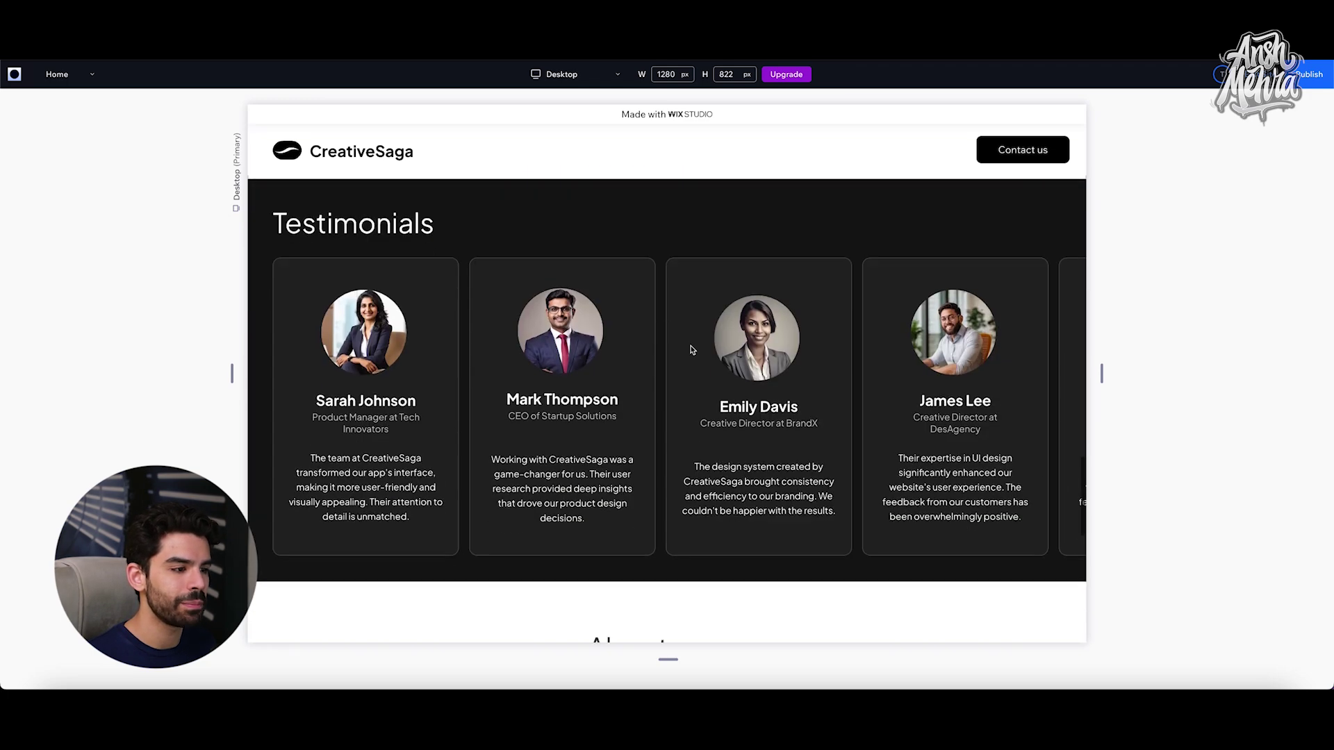
pyautogui.scroll(-6, 692, 349)
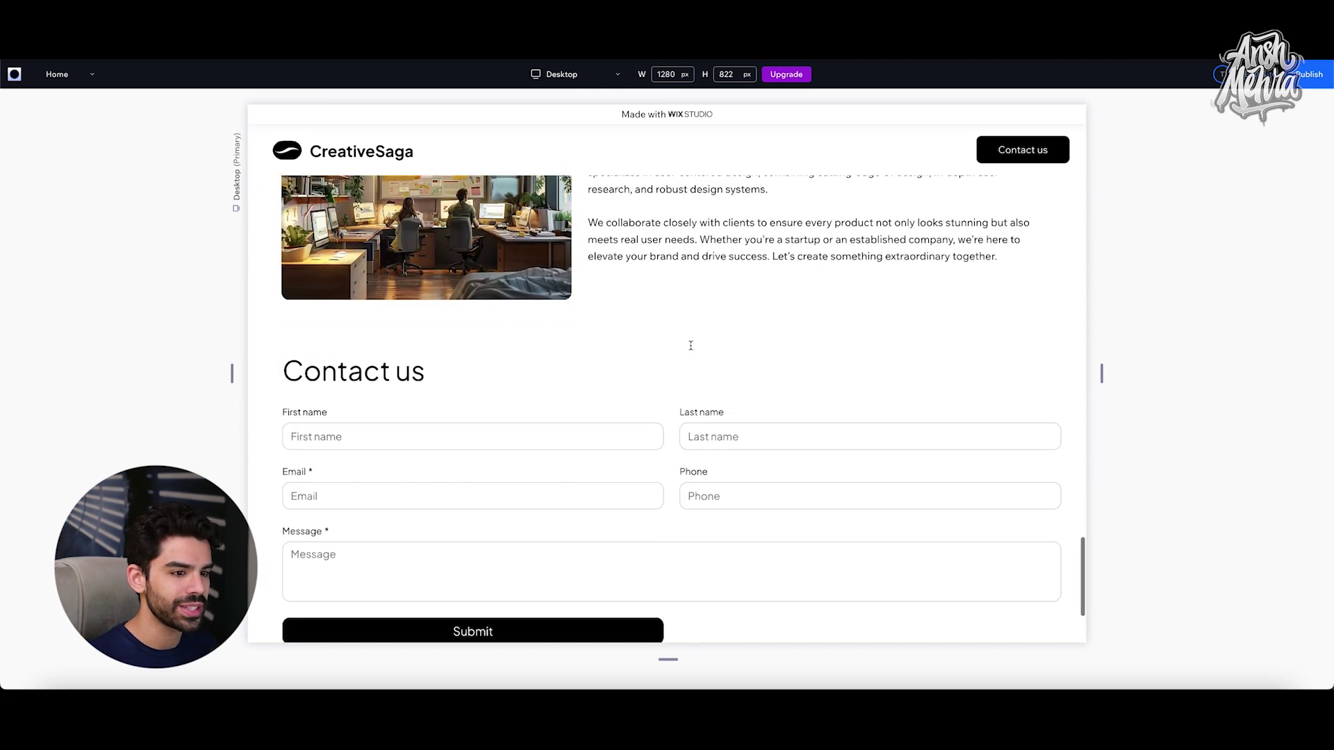
pyautogui.scroll(-3, 692, 347)
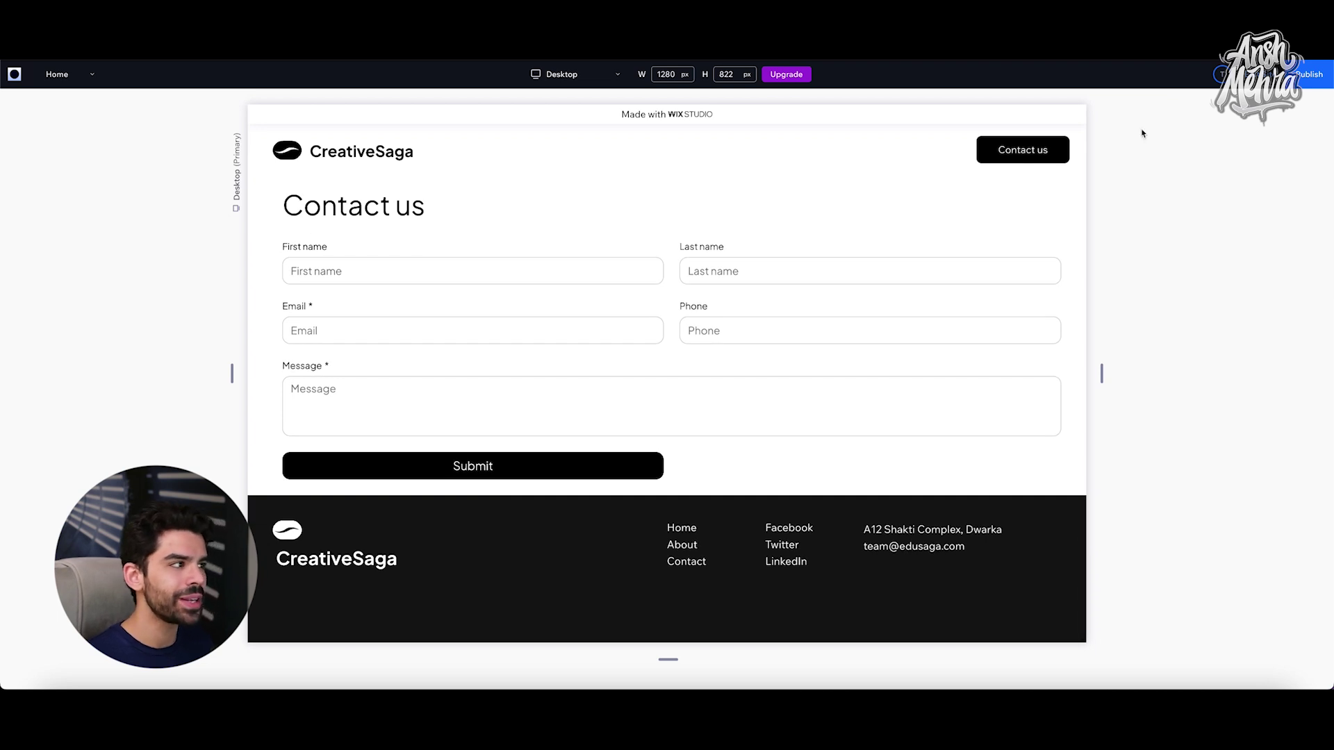
pyautogui.click(1264, 78)
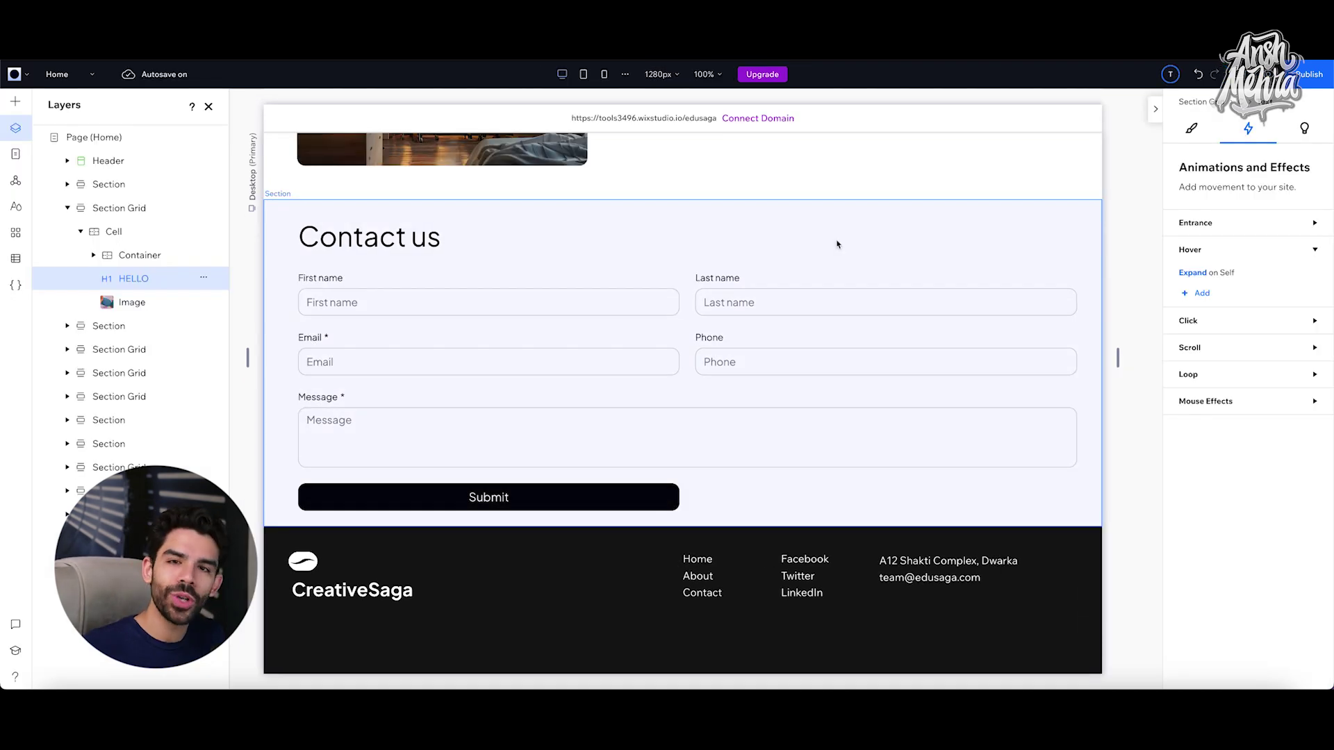